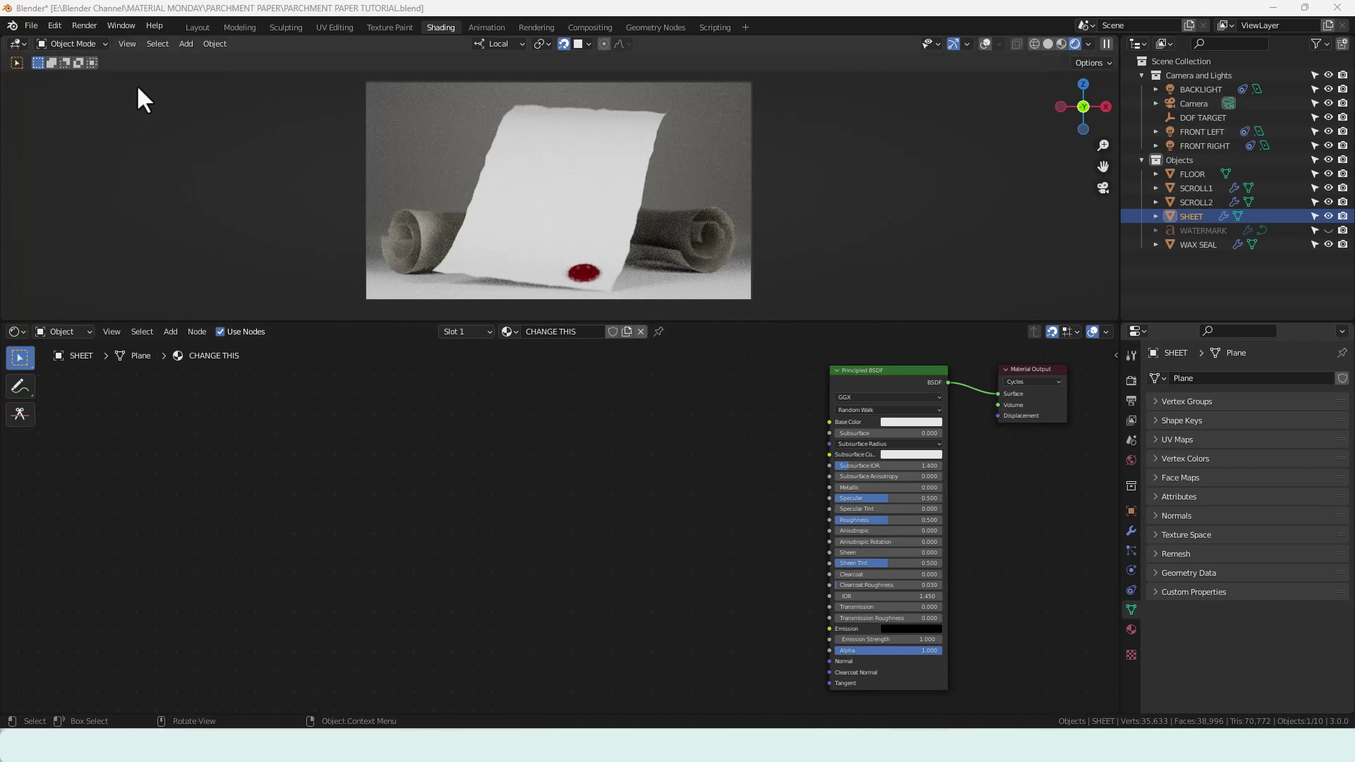
- Switch to the Layout workspace and orbit around the sheet for a wider front view
left_click(199, 28)
mouse_move(822, 376)
middle_mouse_down()
mouse_move(734, 374)
mouse_move(758, 377)
middle_mouse_up()
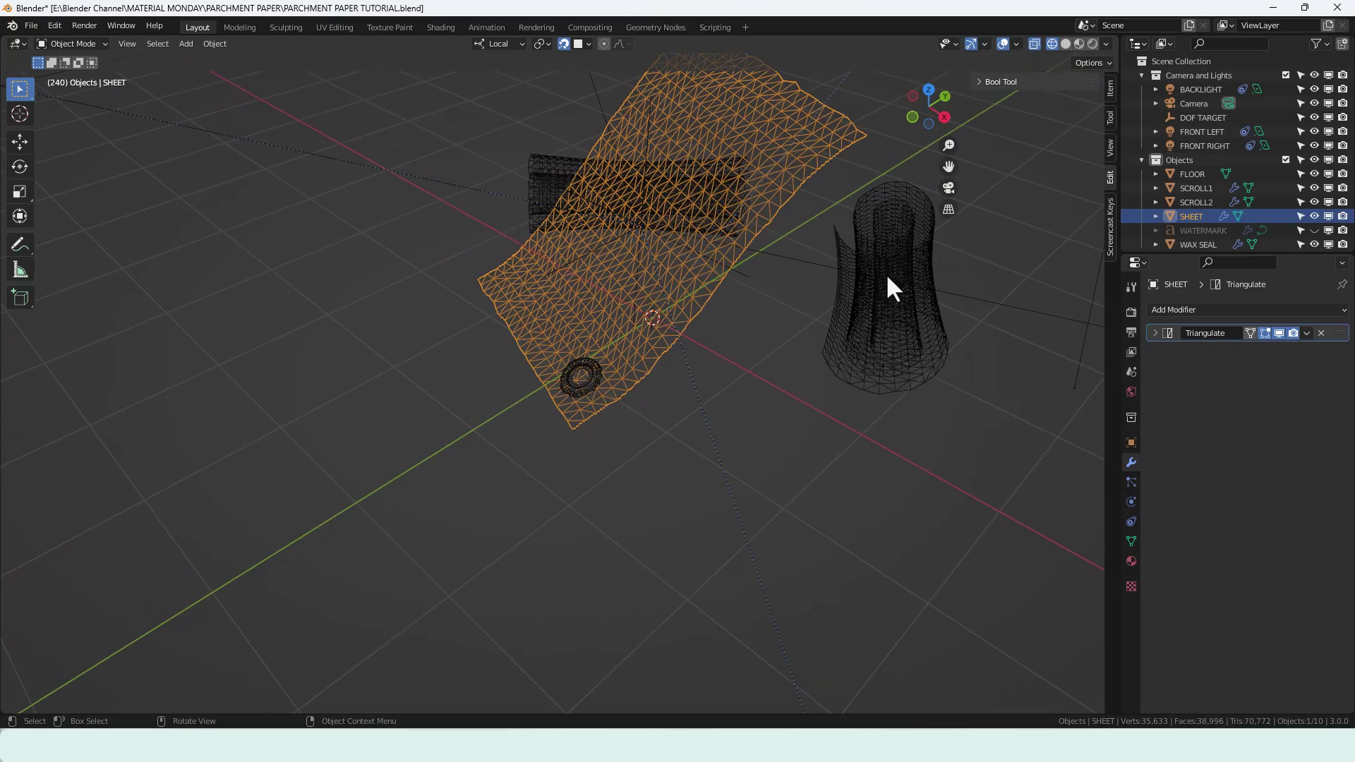
middle_click_drag(797, 307, 774, 387, "shift")
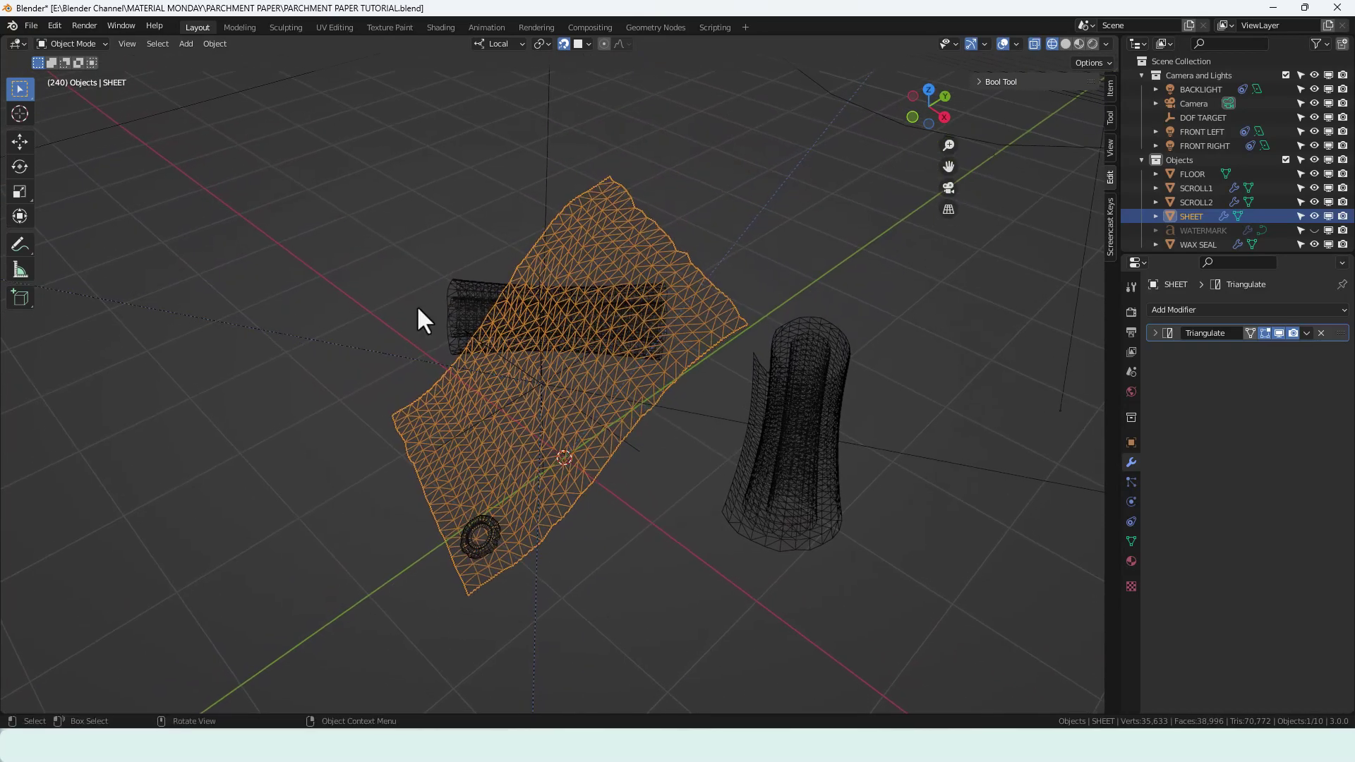
middle_click_drag(393, 523, 578, 476)
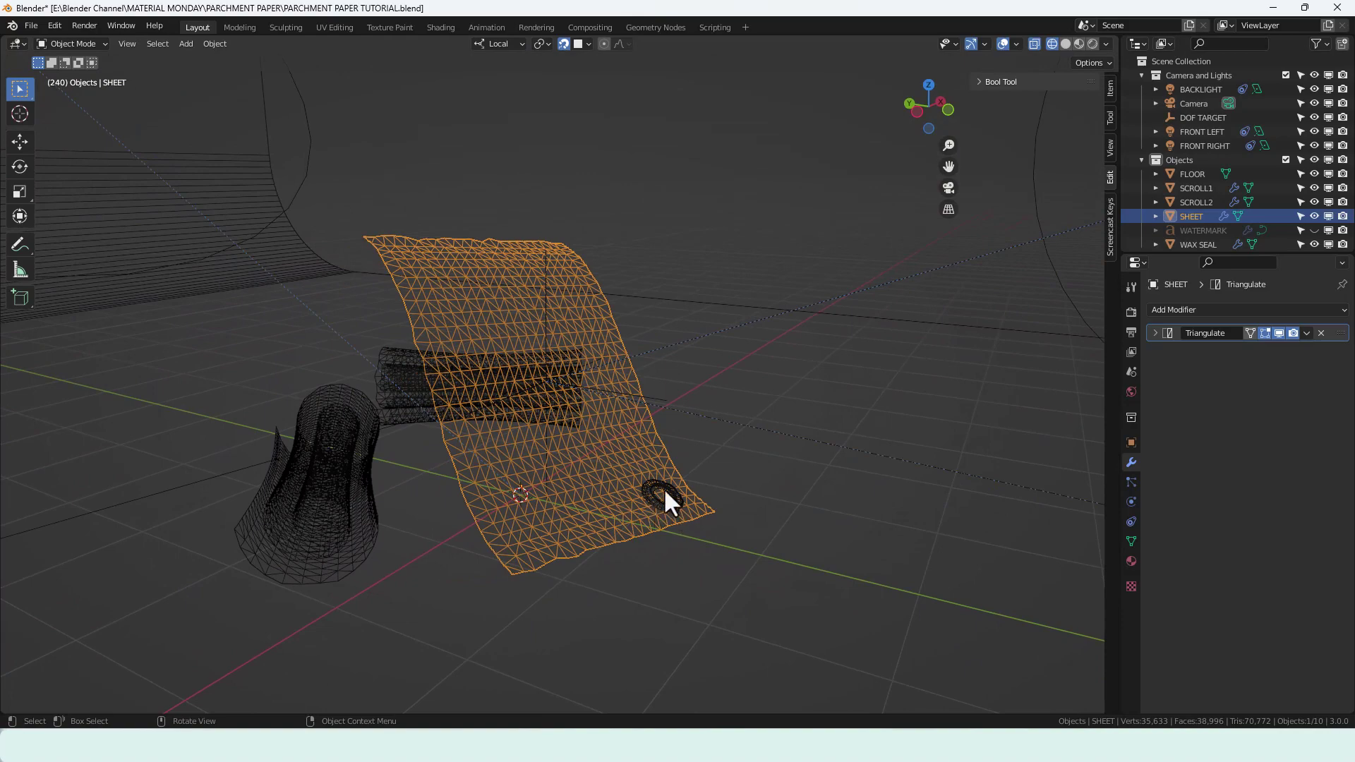
scroll(665, 492, "down", 5)
middle_click_drag(696, 503, 549, 483)
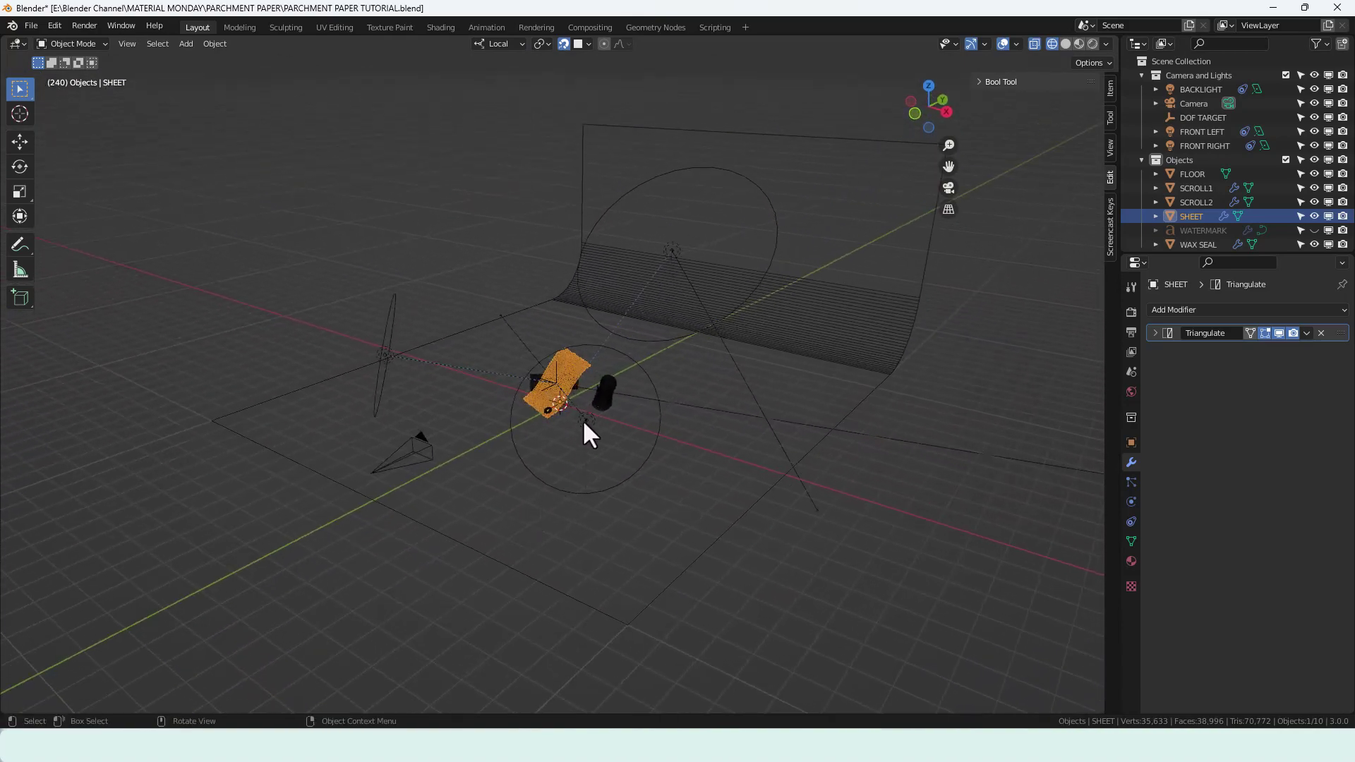
- Select the FRONT LEFT area light and show its 150 W disk light settings
left_click(384, 354)
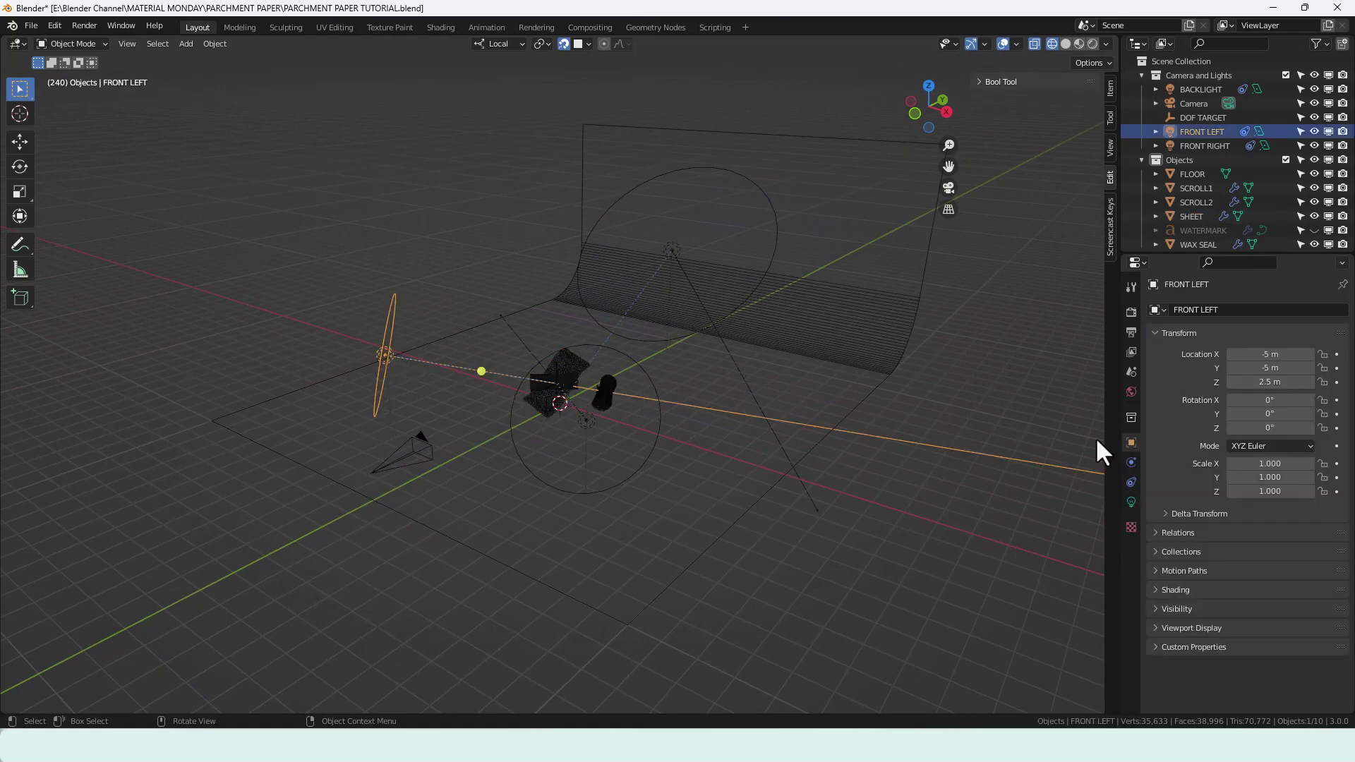
left_click(1131, 503)
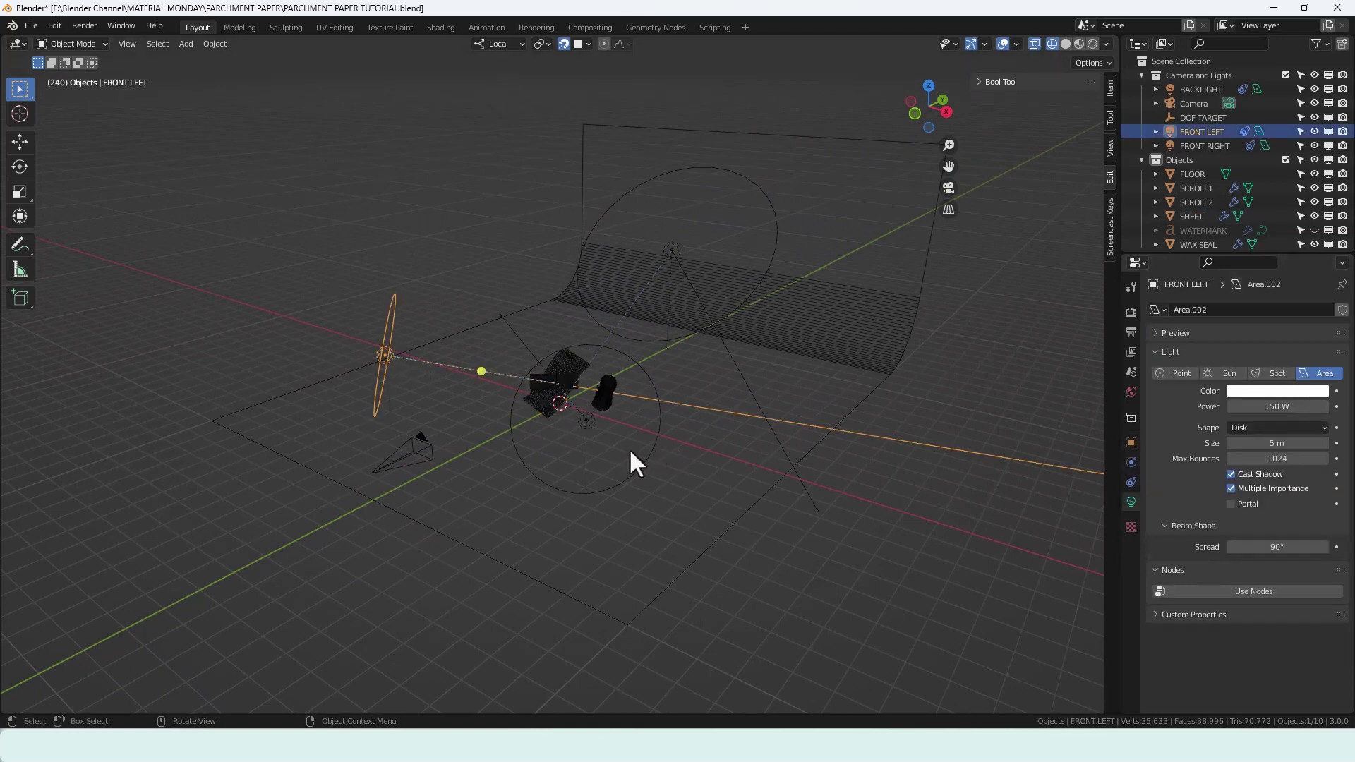
mouse_move(629, 448)
middle_mouse_down()
mouse_move(680, 471)
mouse_move(664, 520)
mouse_move(628, 439)
middle_mouse_up()
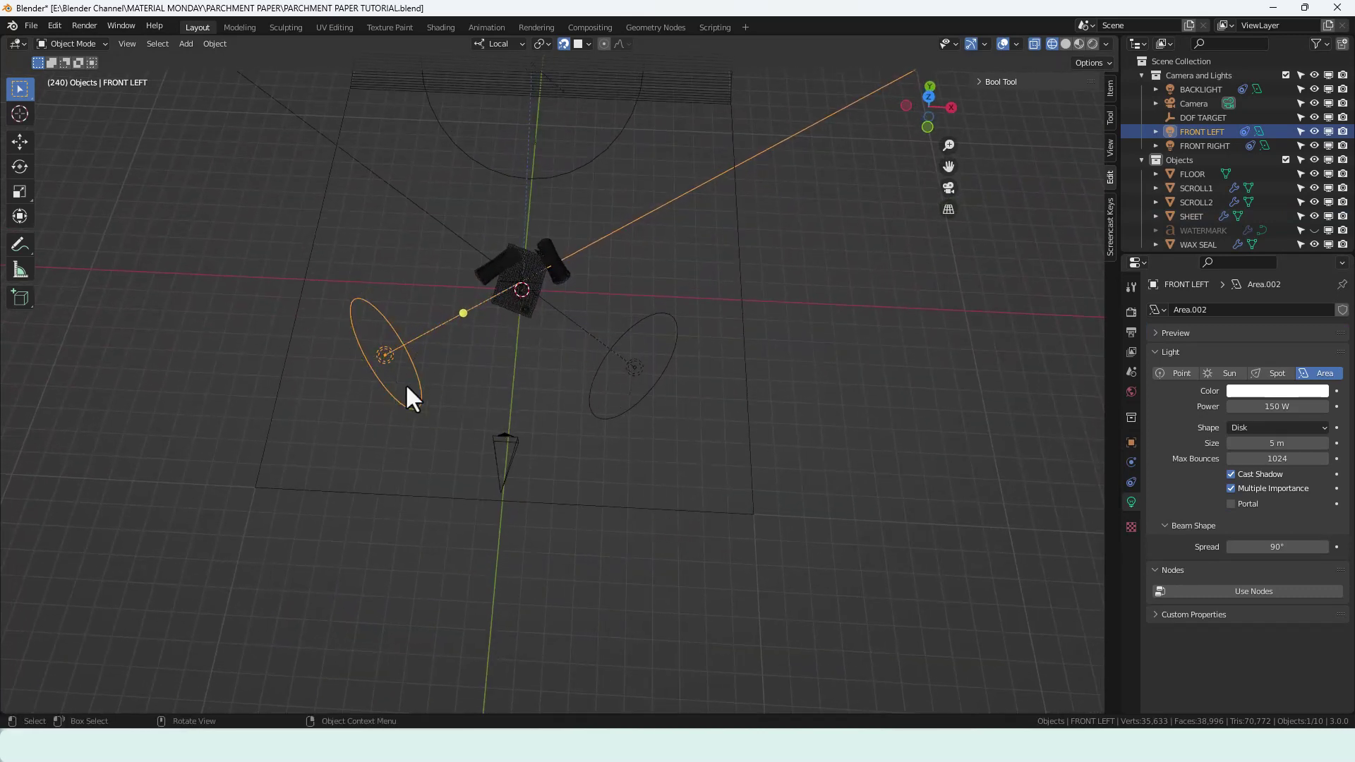
middle_click_drag(535, 343, 606, 205)
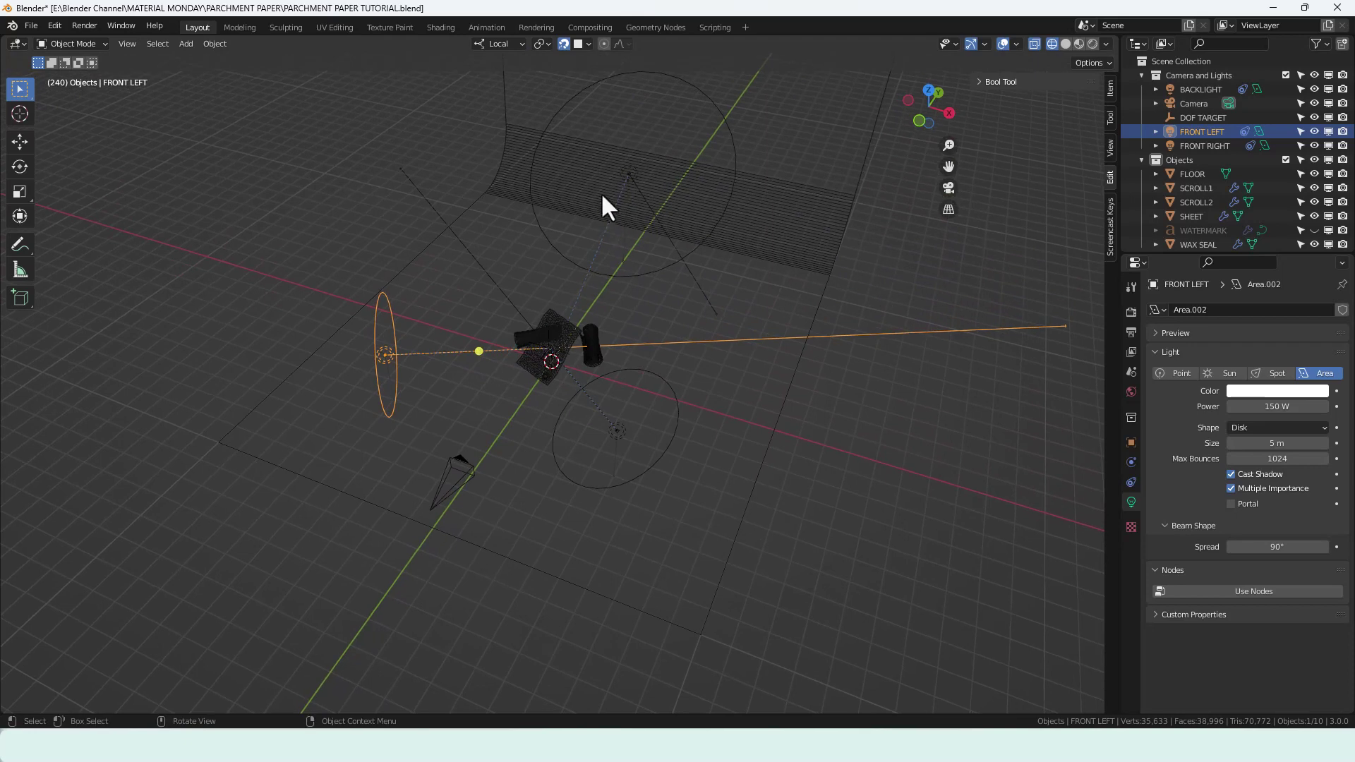
middle_click_drag(748, 248, 718, 322)
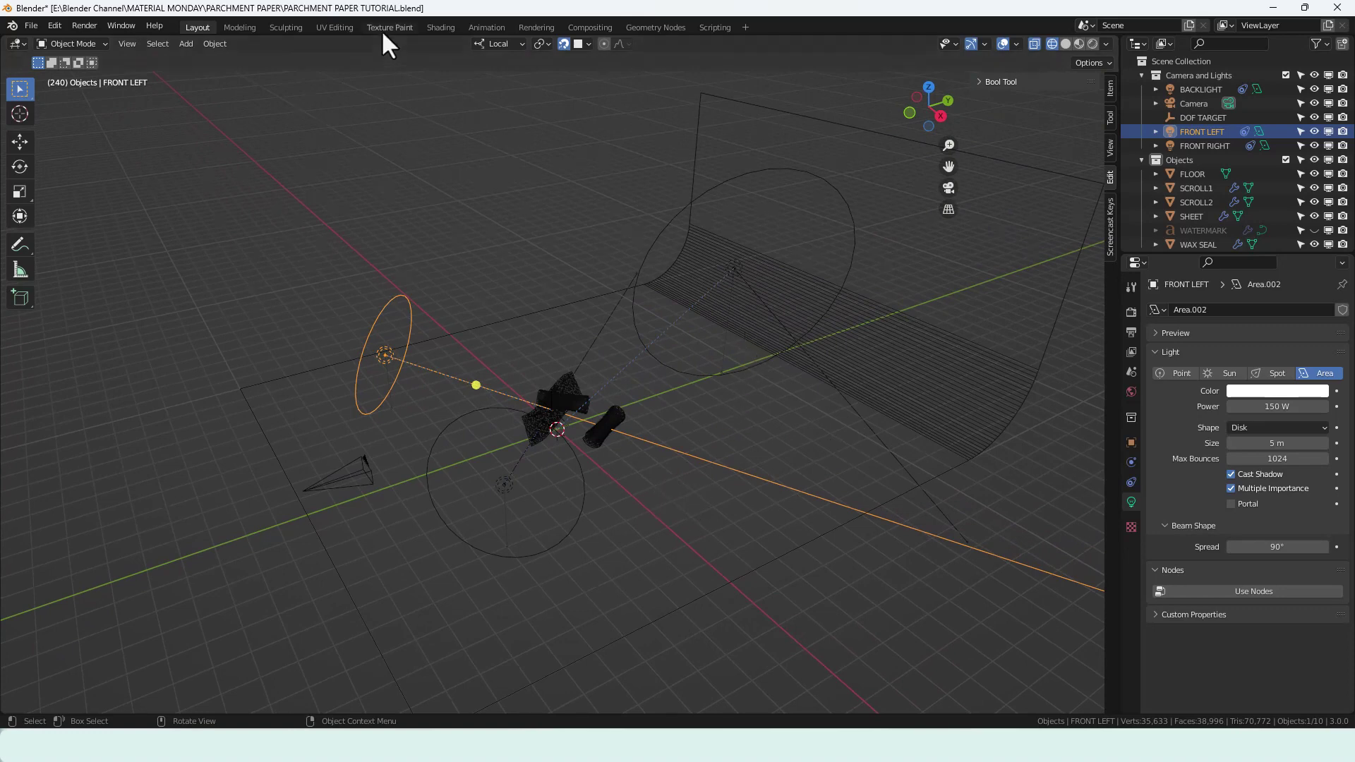
- In the Shading workspace, set the SHEET material's Roughness to 0.95
left_click(434, 32)
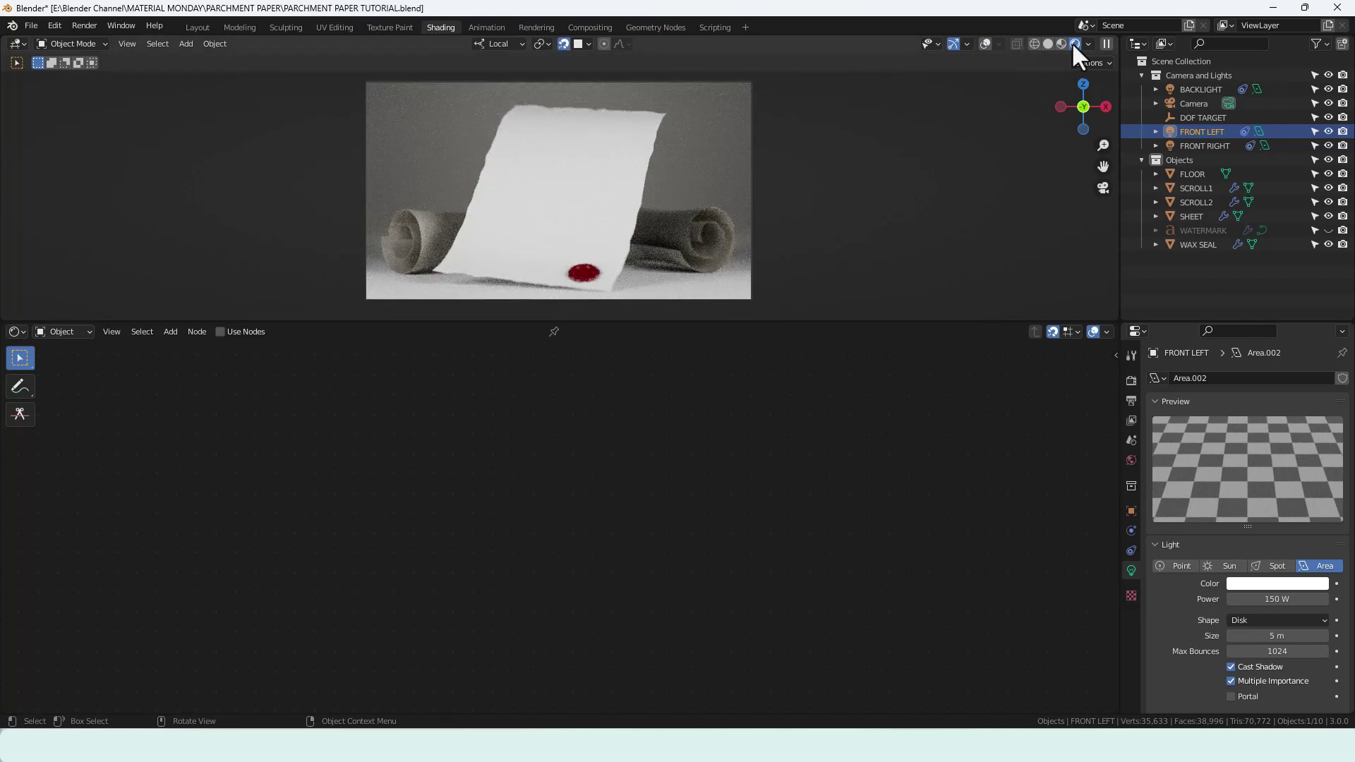
left_click(553, 184)
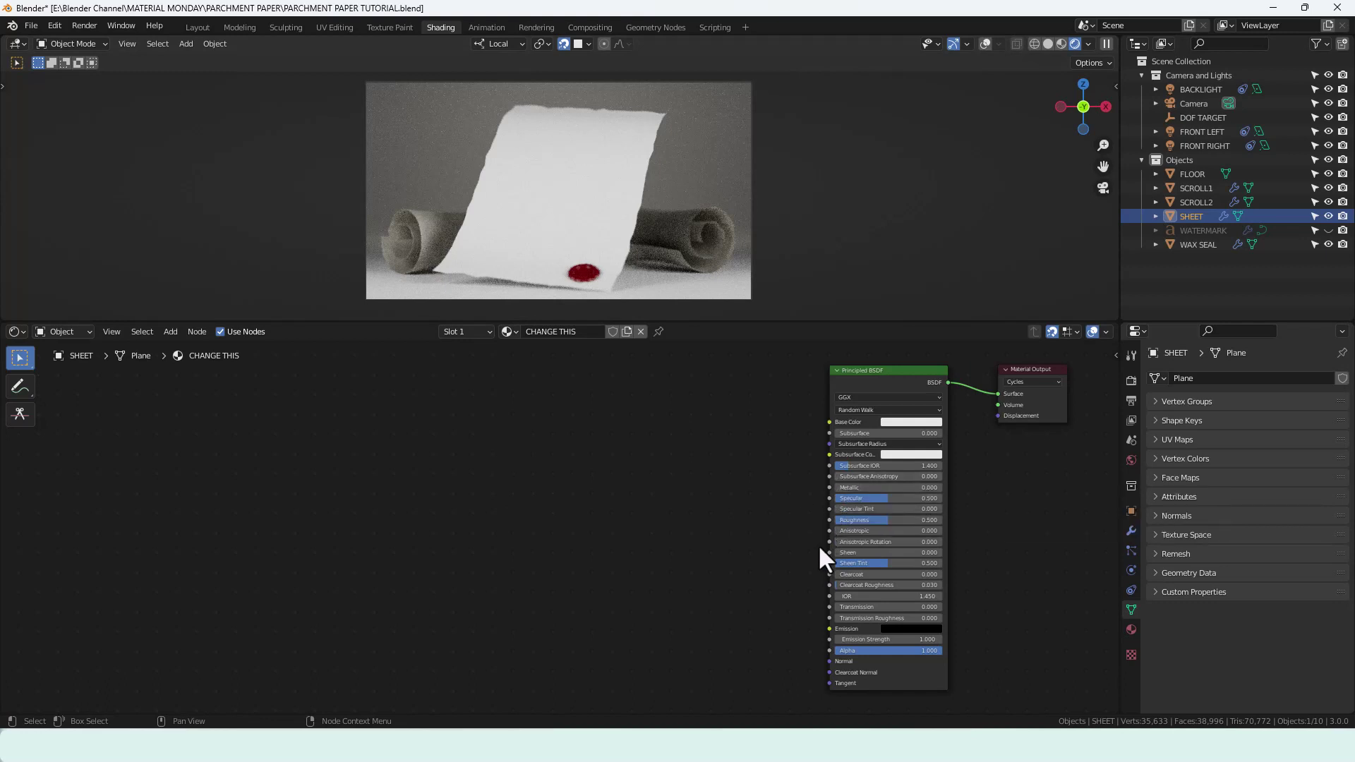
left_click(857, 521)
type("0.95")
key("Return")
- Set the Principled BSDF Transmission to 0.05
scroll(699, 593, "up", 2)
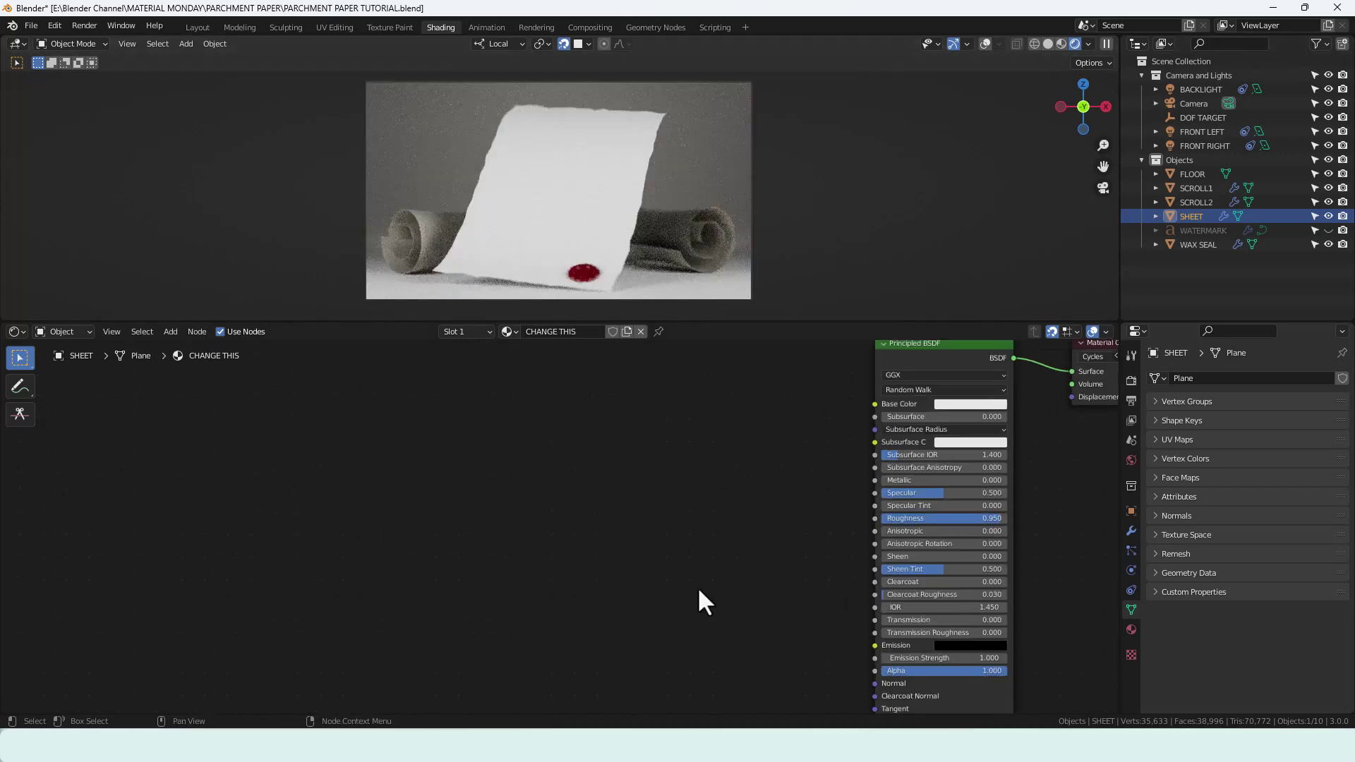
middle_click_drag(698, 592, 643, 575)
scroll(643, 575, "up", 1)
left_click(851, 611)
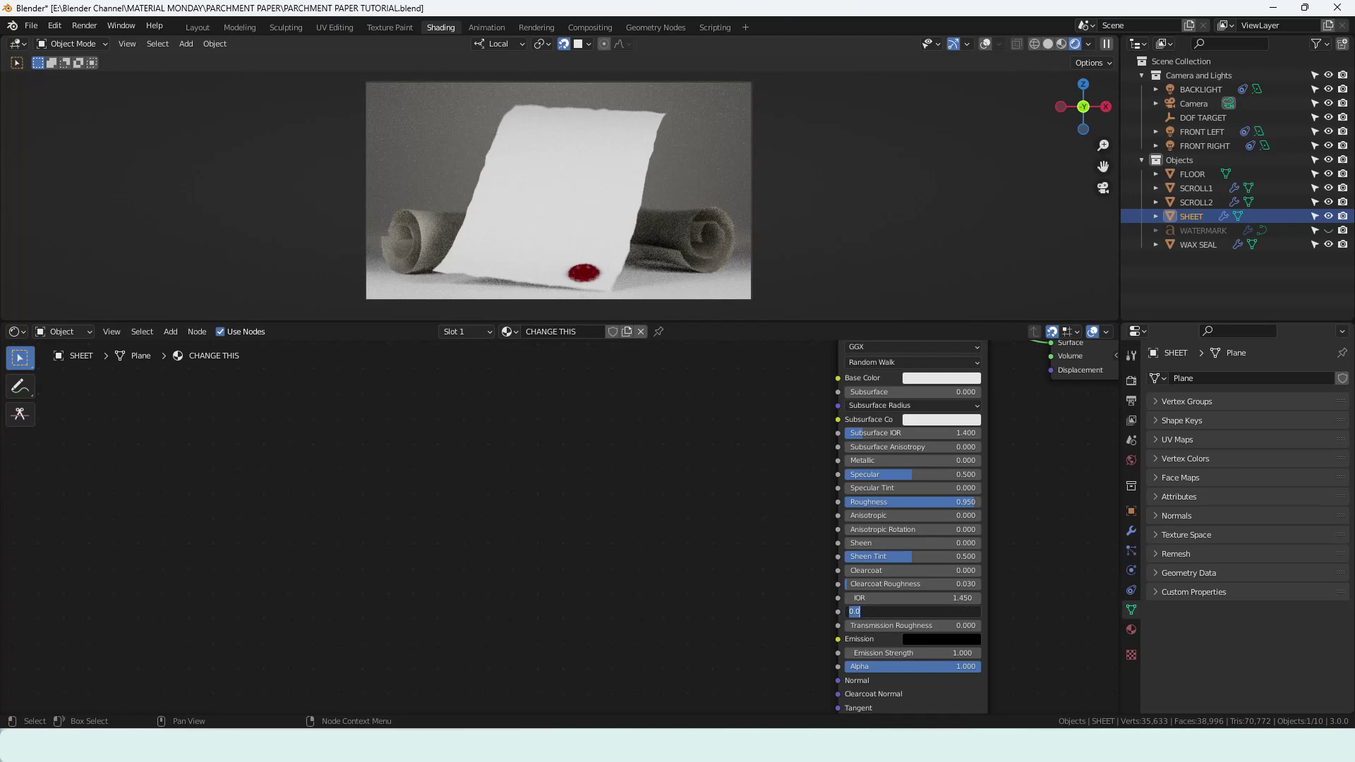
type("0.05")
key("Return")
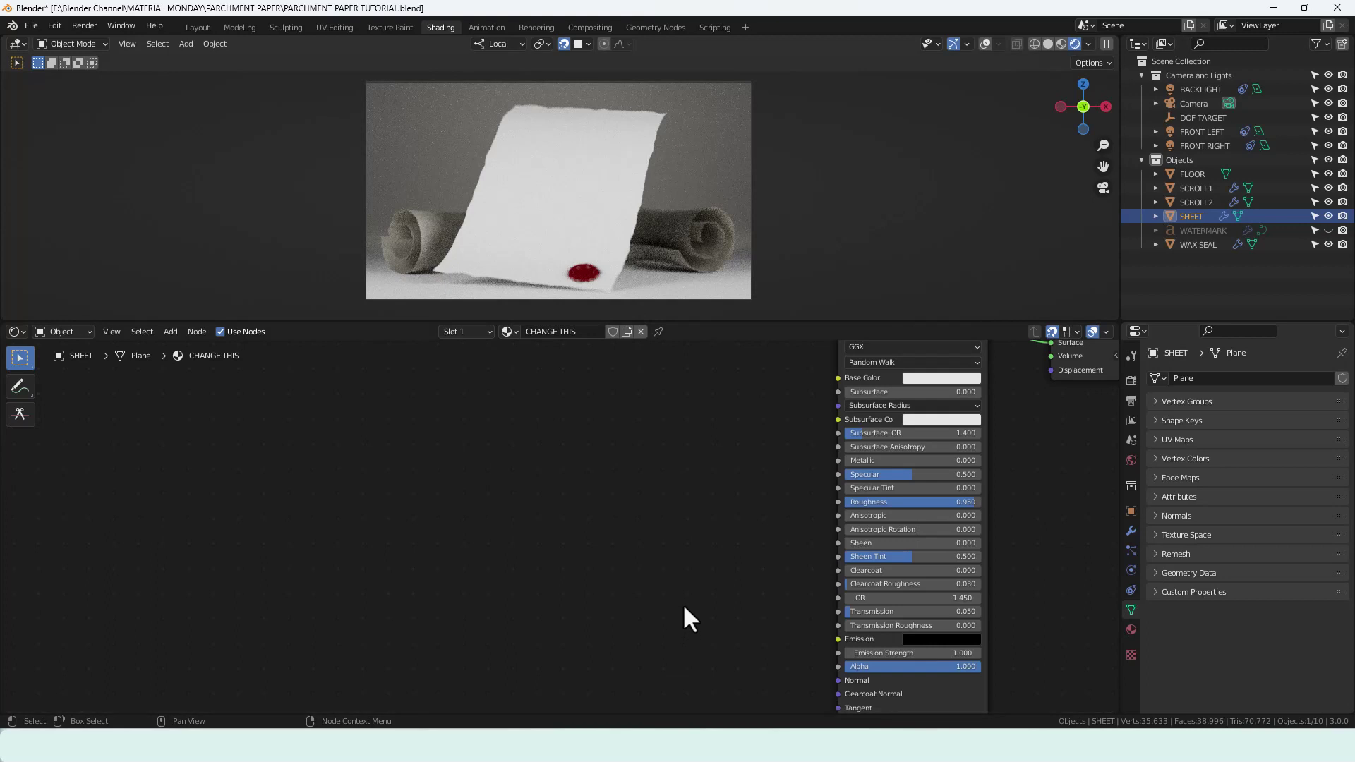
scroll(683, 619, "down", 3)
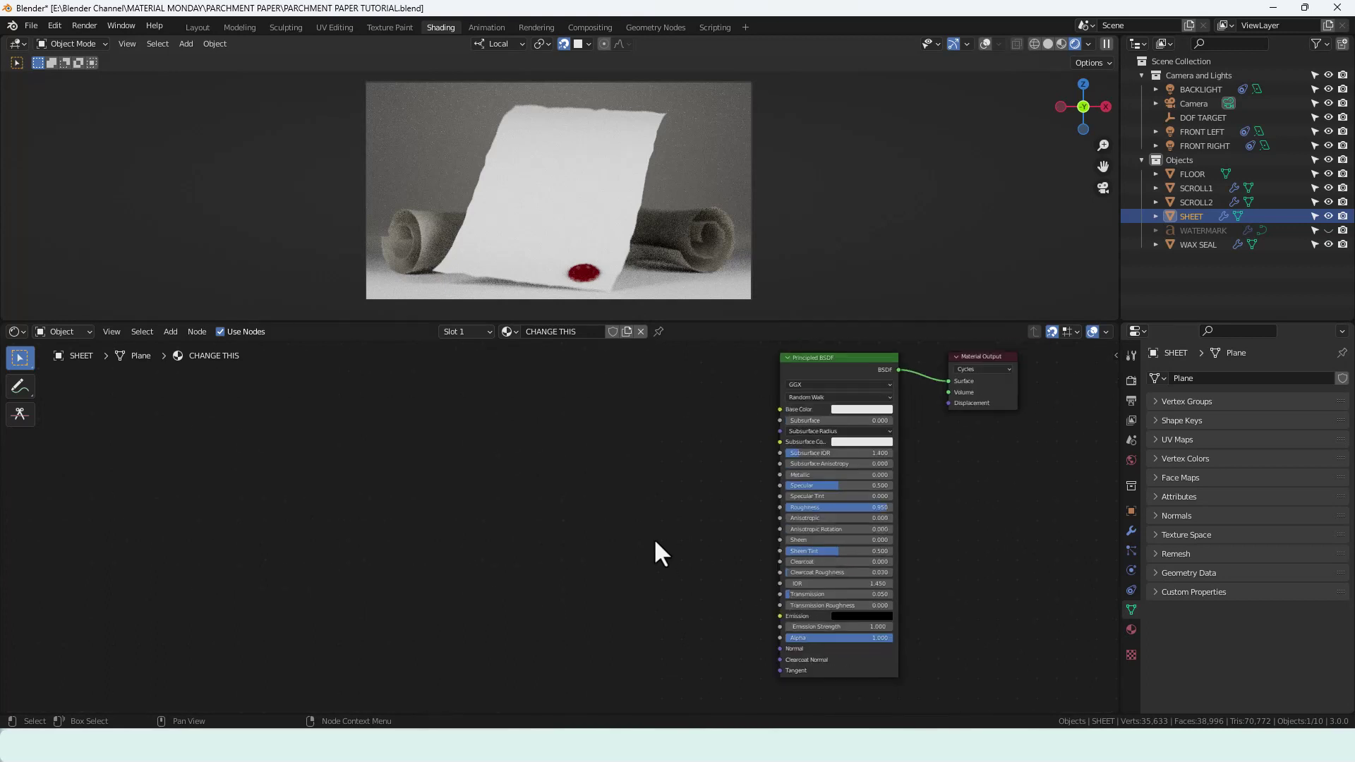
- Add a Noise Texture node and link its Fac to the Principled BSDF Base Color
middle_click_drag(654, 538, 667, 552)
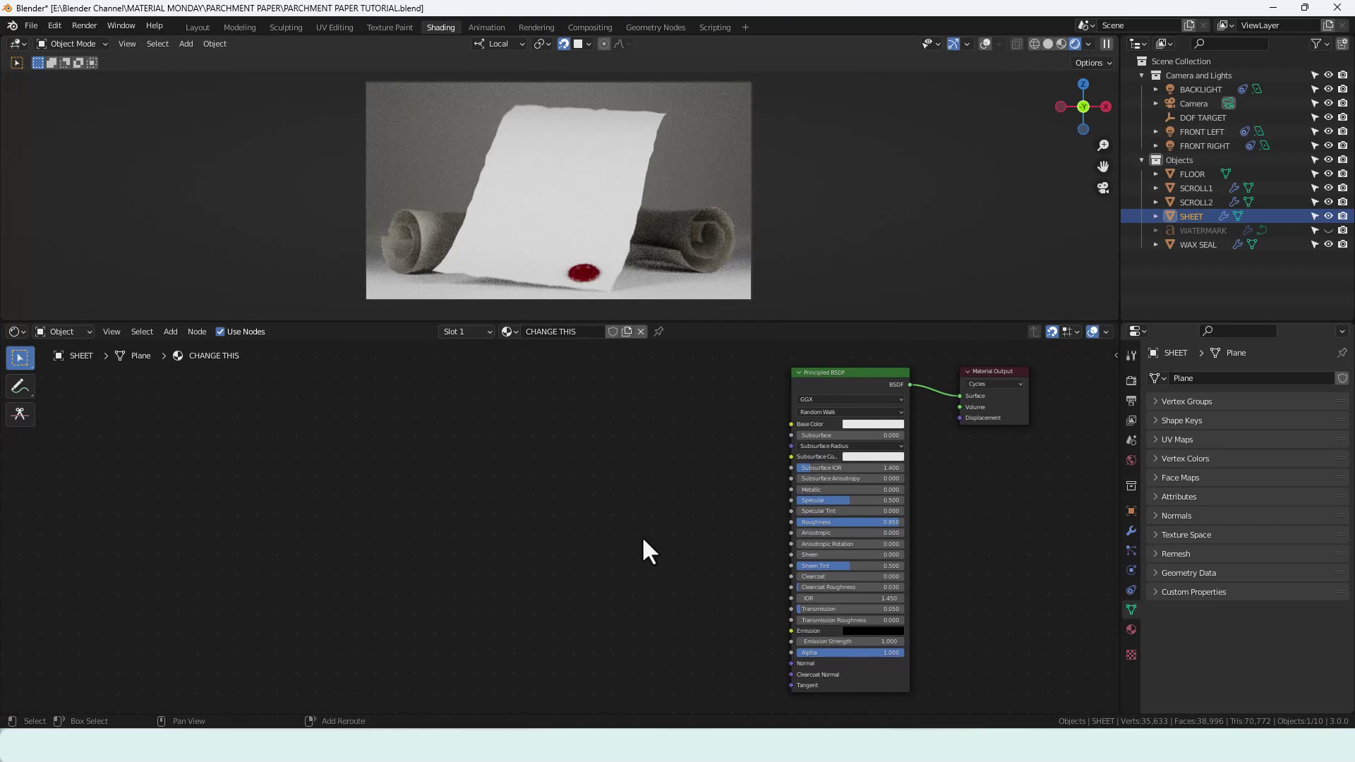
key("shift+a")
left_click(499, 418)
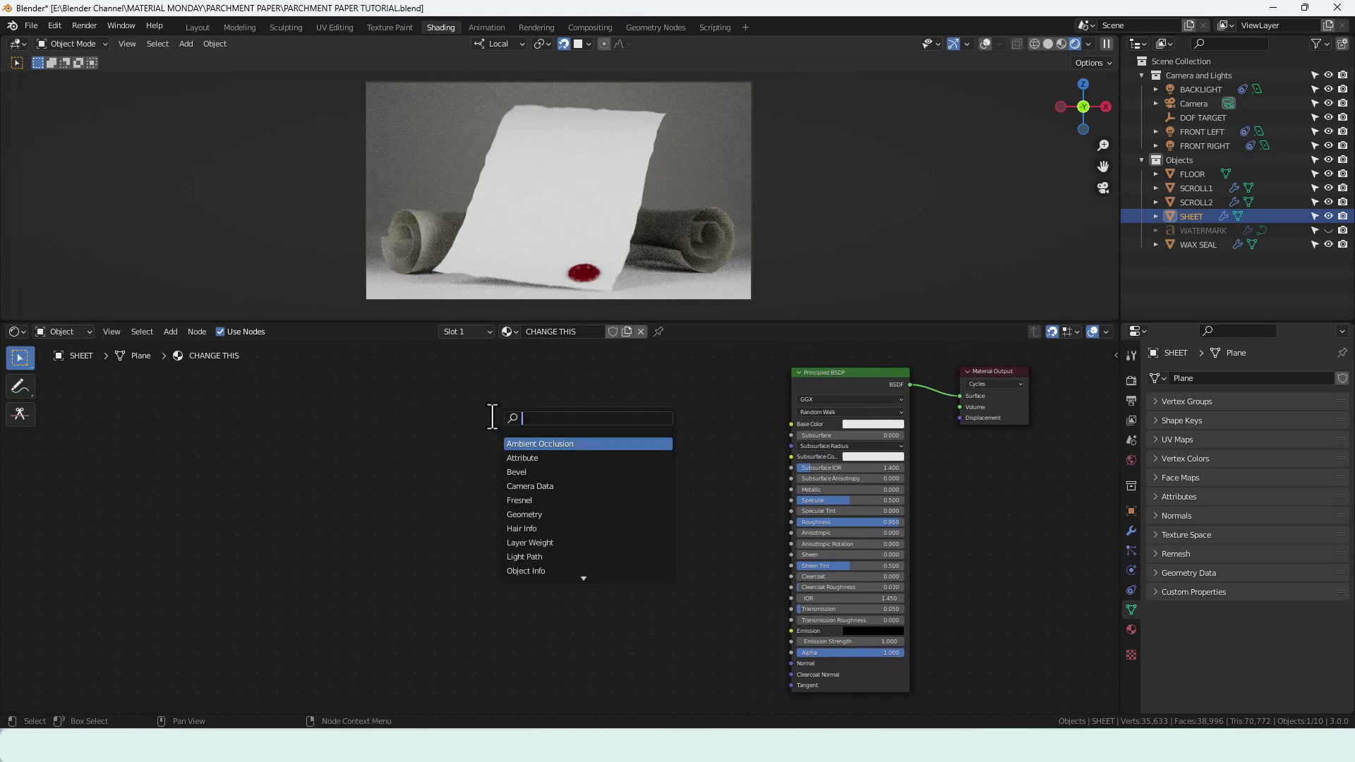
type("N")
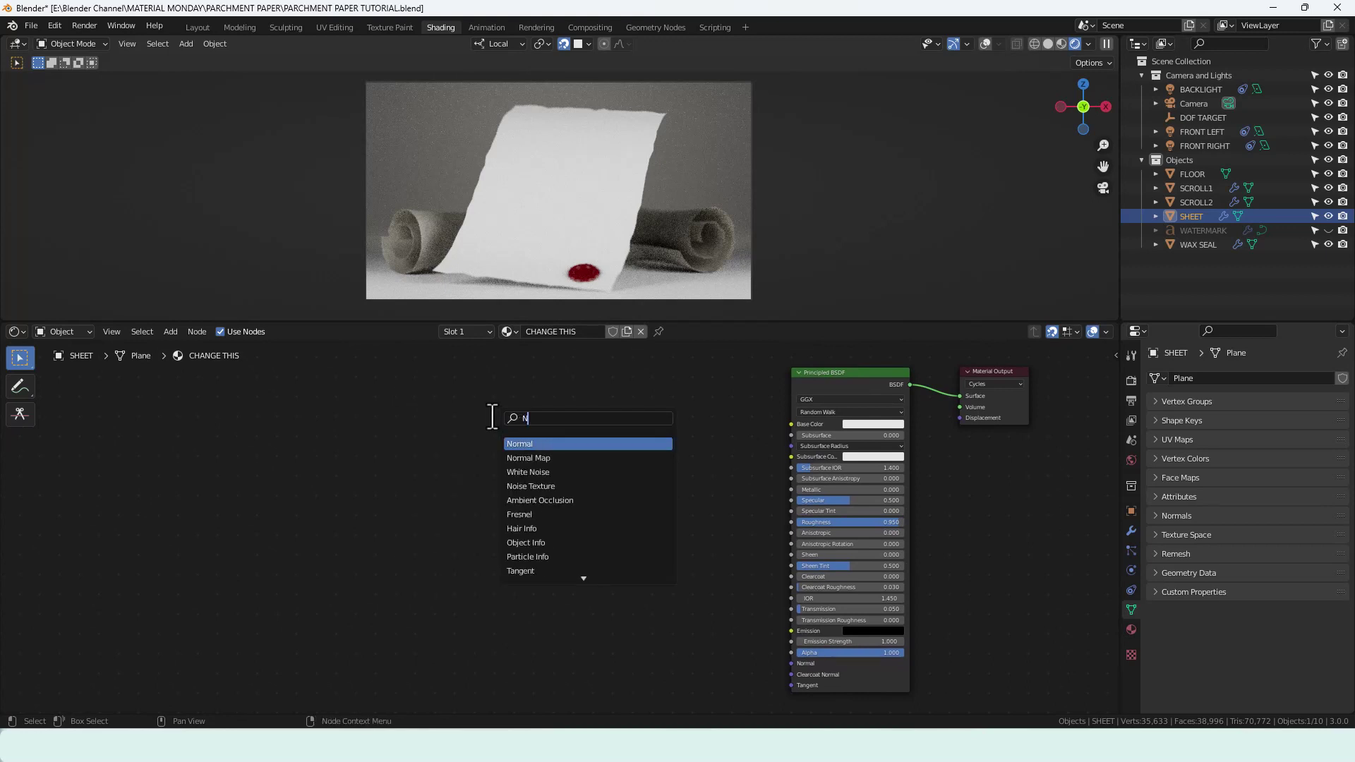
type("OISE")
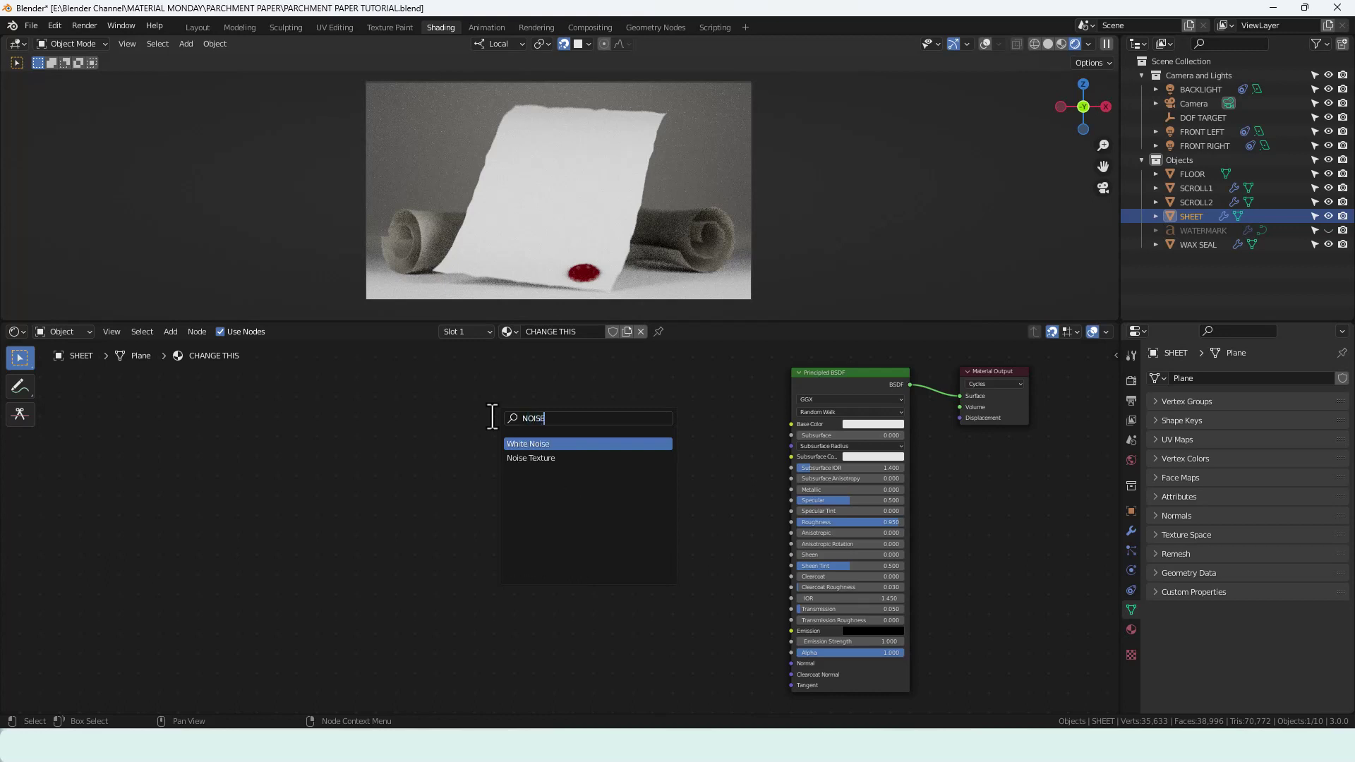
key("Down")
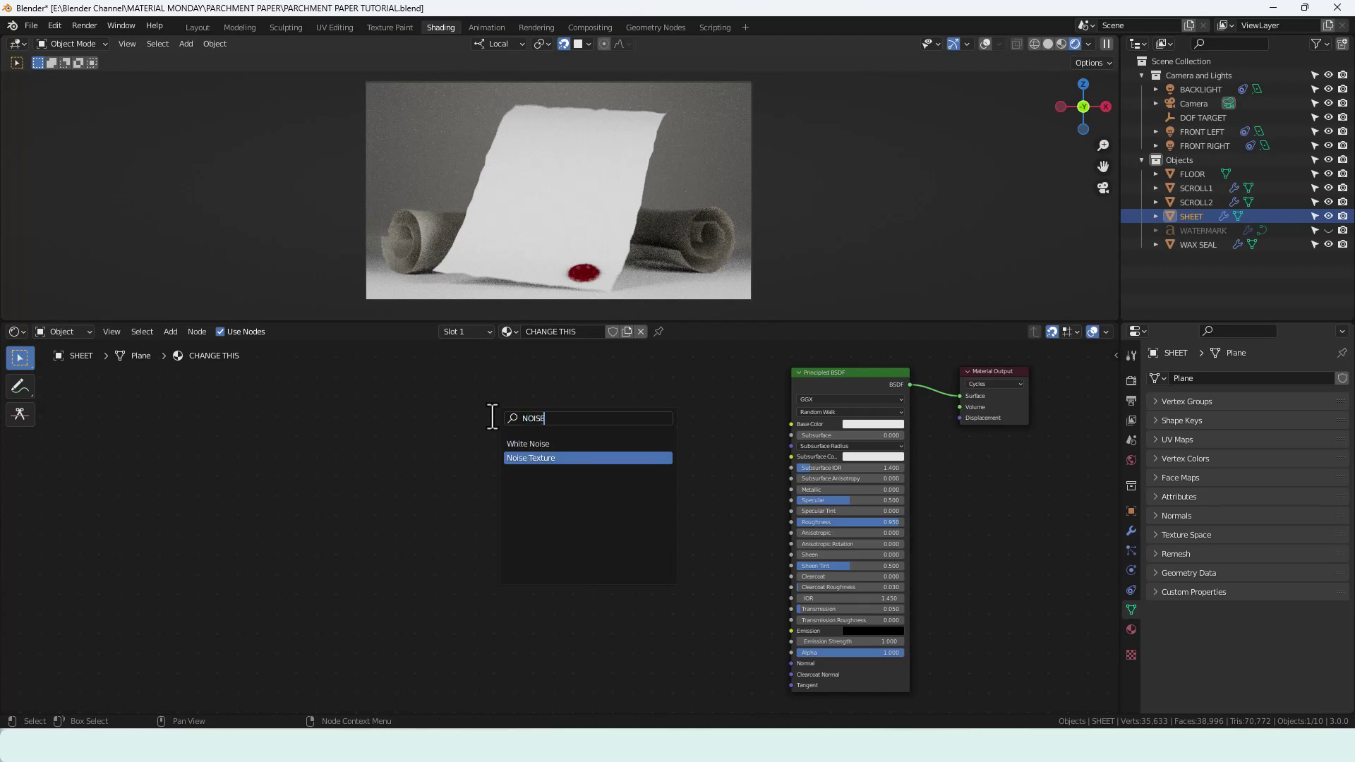
key("Return")
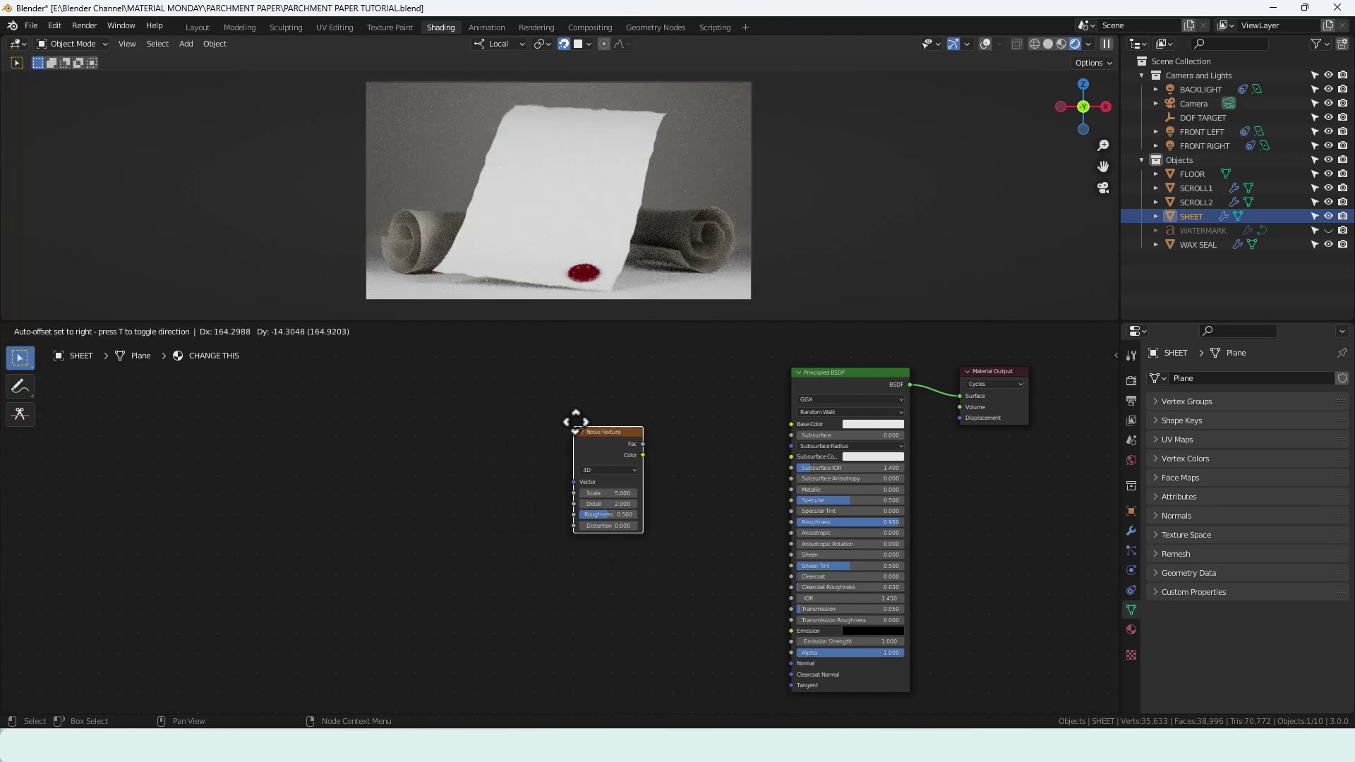
left_click(591, 426)
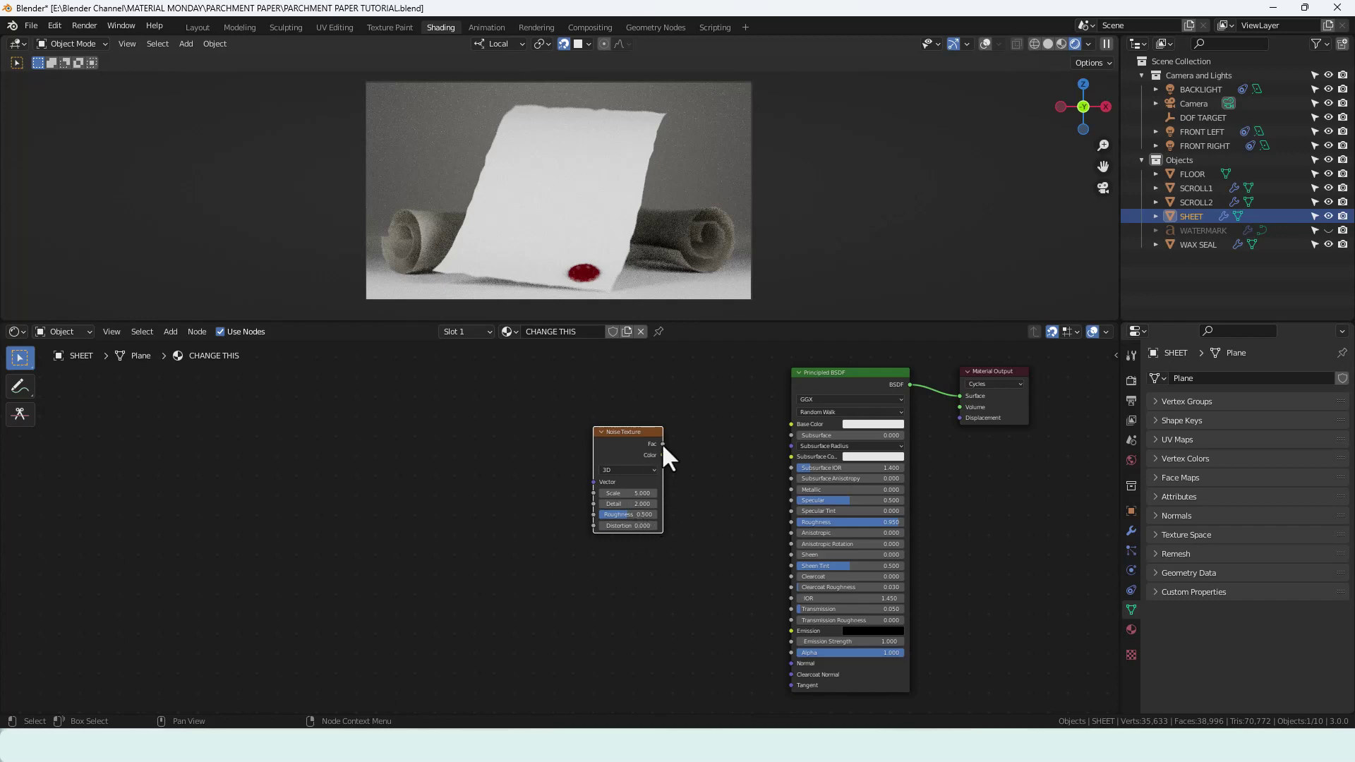
left_click_drag(662, 443, 787, 419)
middle_click_drag(717, 468, 665, 474)
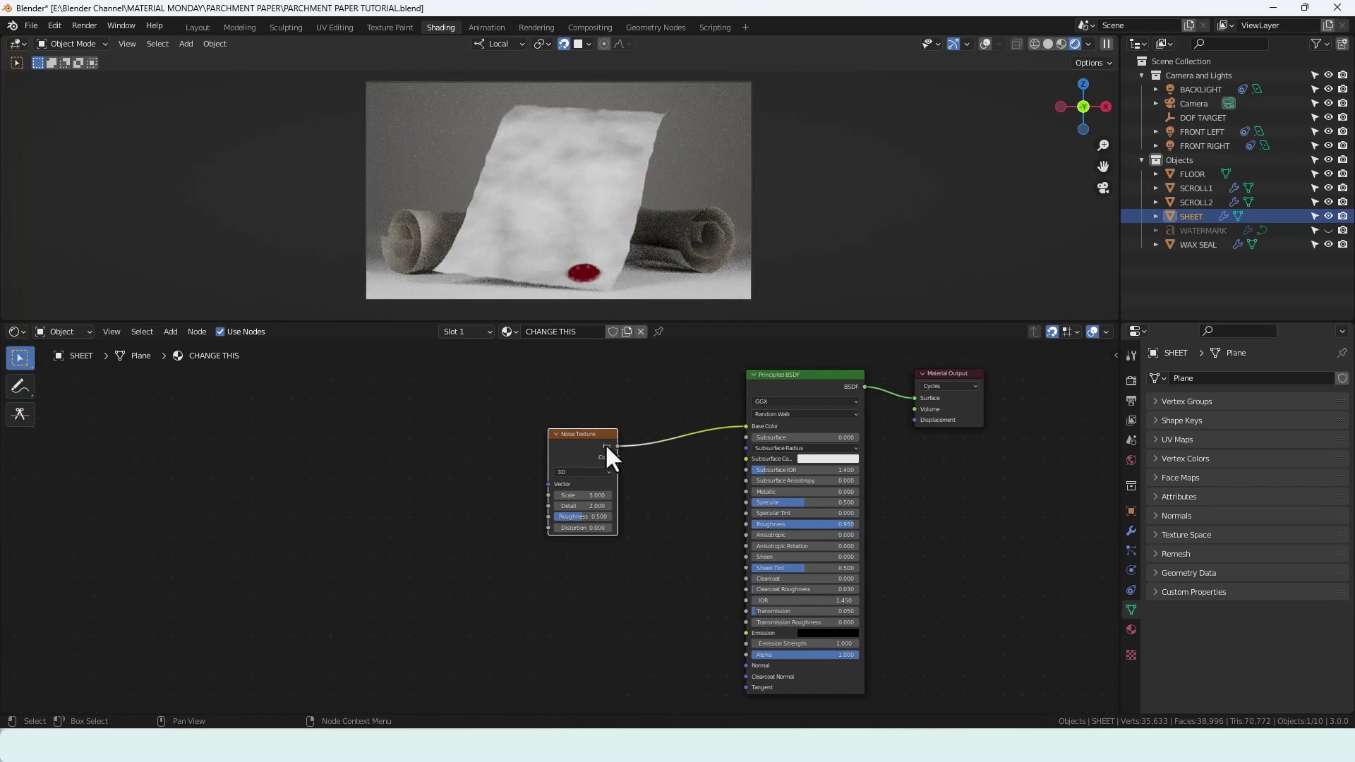
- Set the Noise Texture's Detail to 5 and Roughness to 0.9
left_click_drag(604, 444, 555, 424)
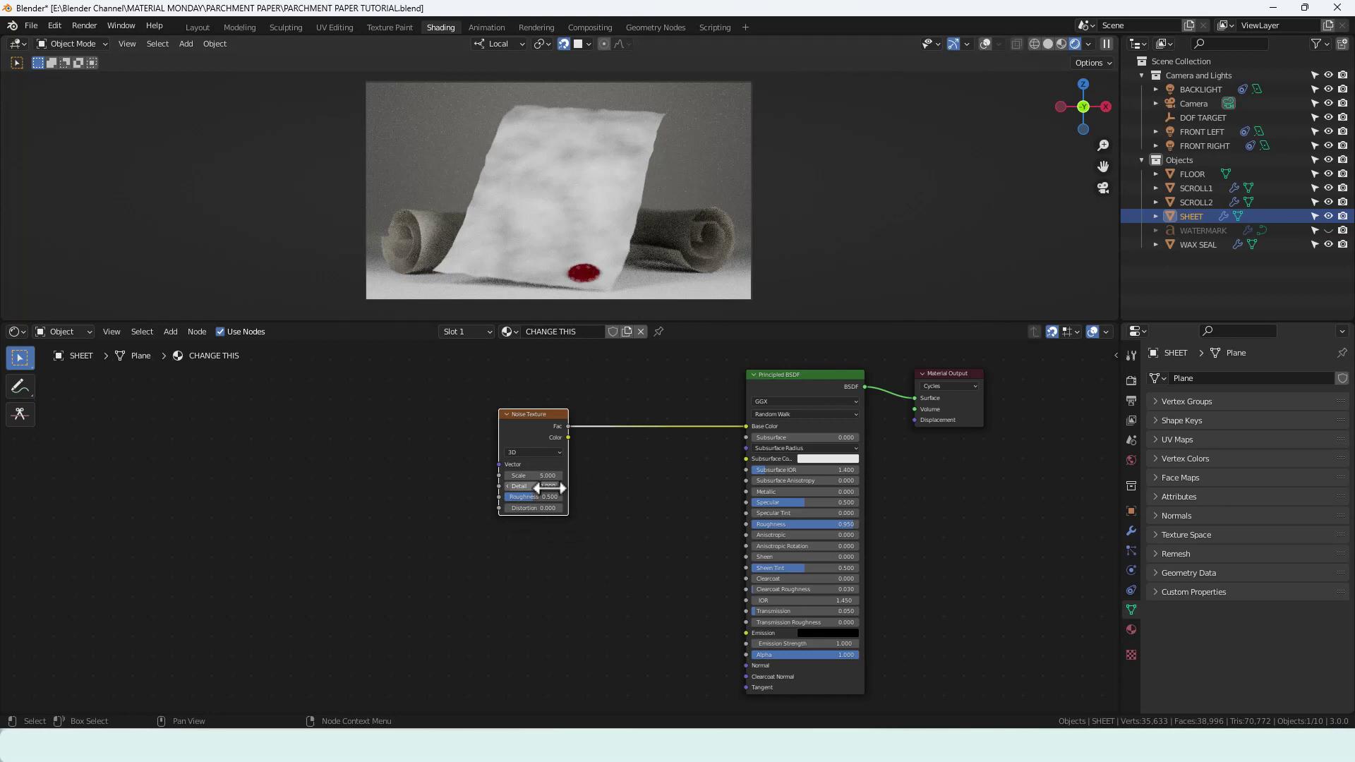
scroll(554, 487, "up", 3)
middle_click_drag(582, 482, 631, 550)
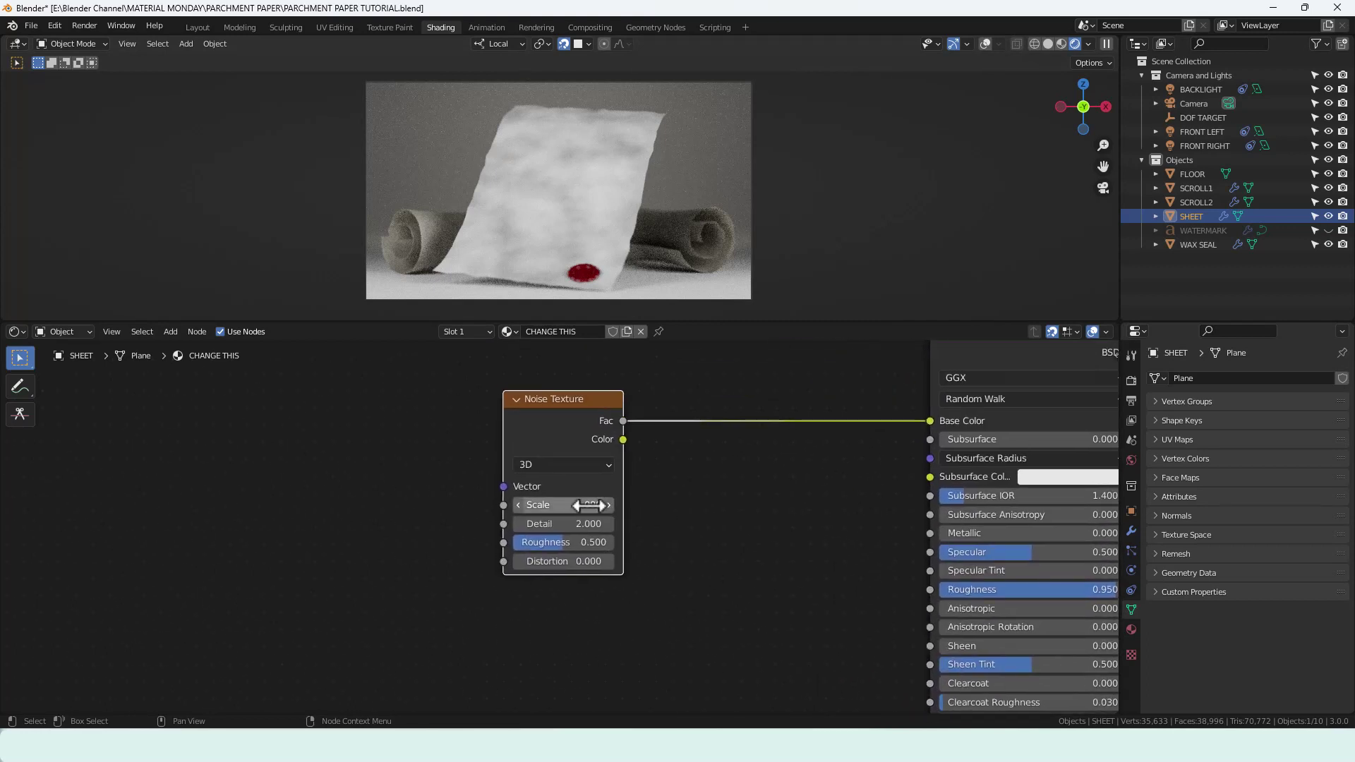
left_click(571, 524)
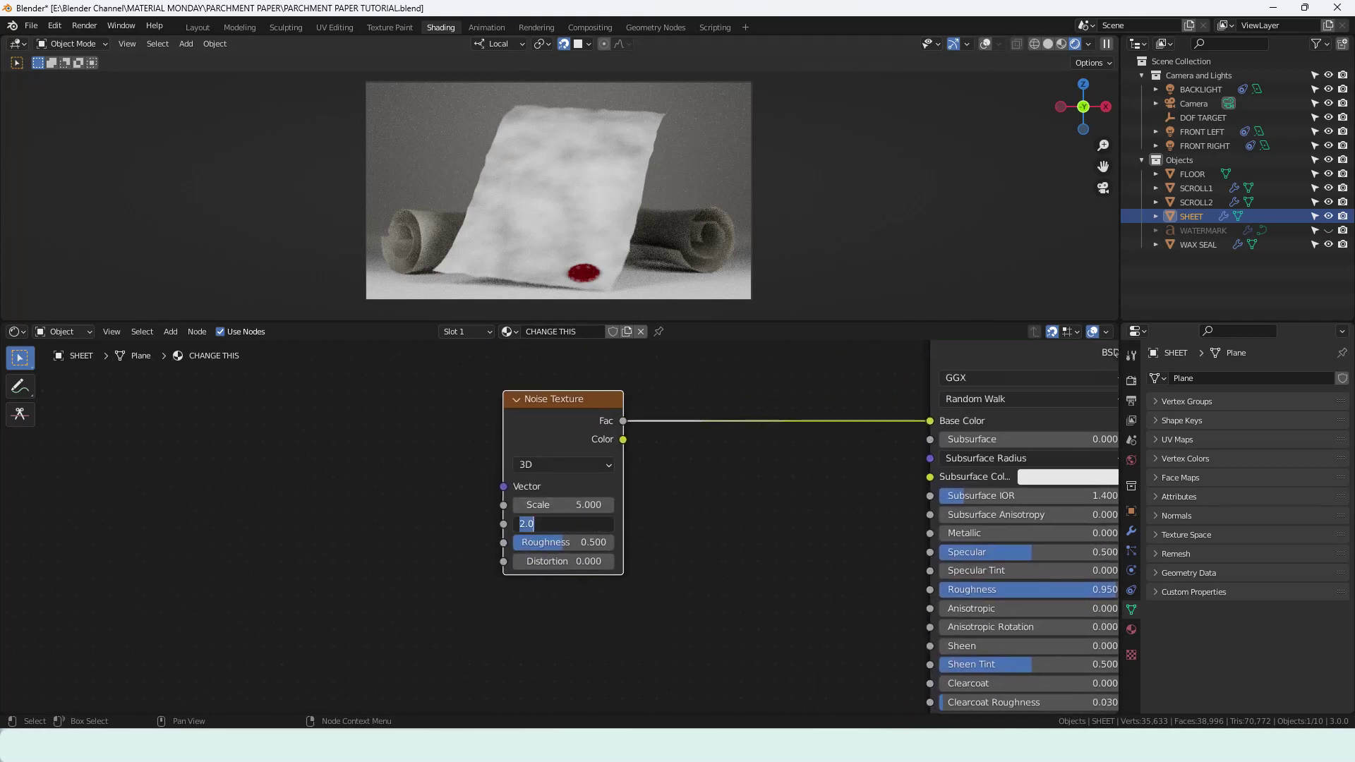
type("5")
key("Tab")
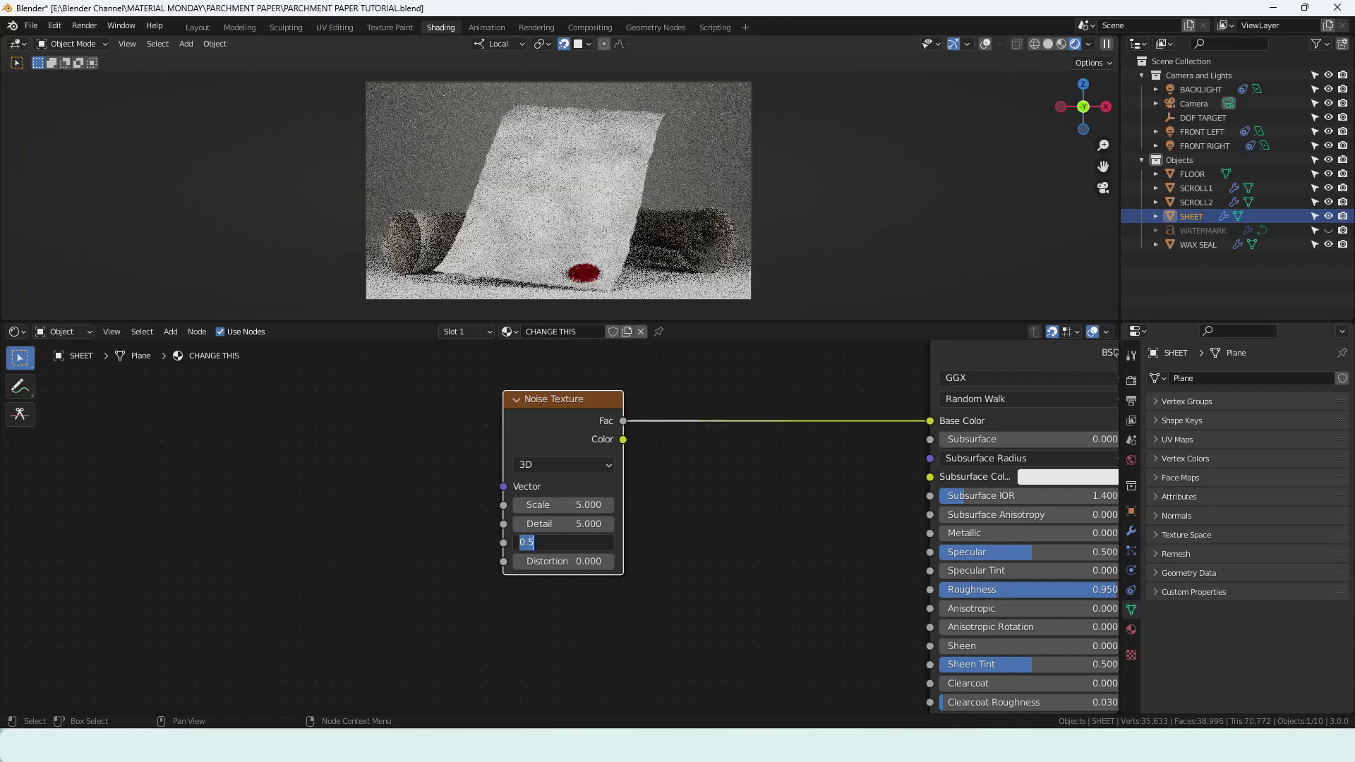
type(".9")
key("Return")
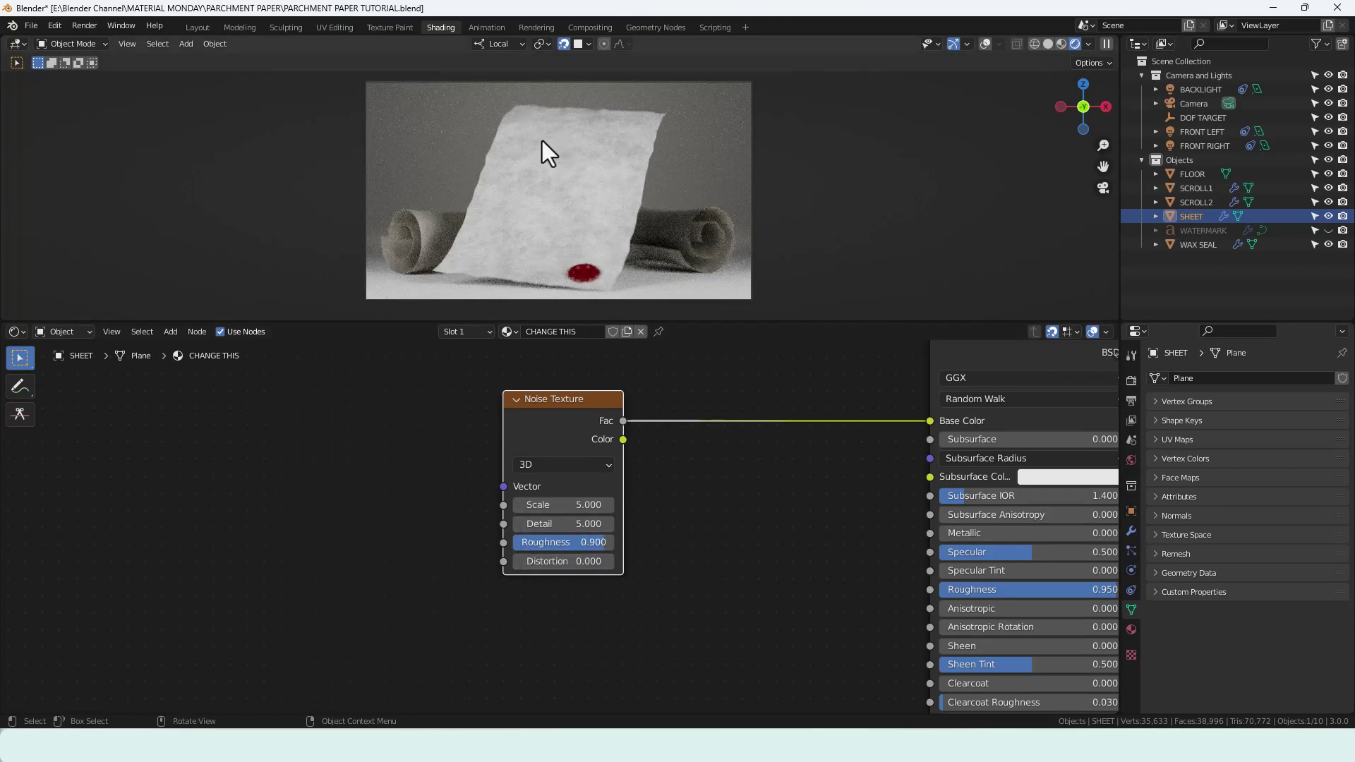
scroll(592, 222, "up", 4)
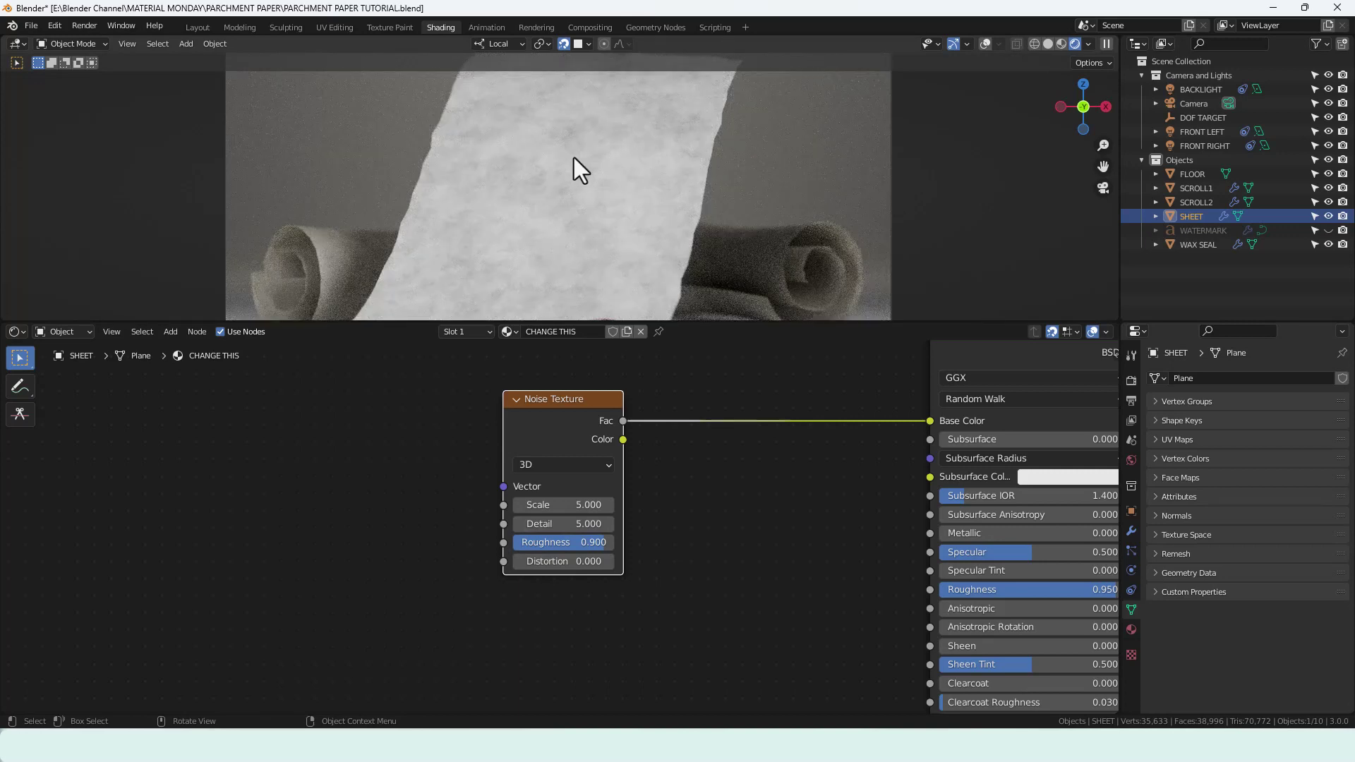
scroll(686, 600, "down", 3)
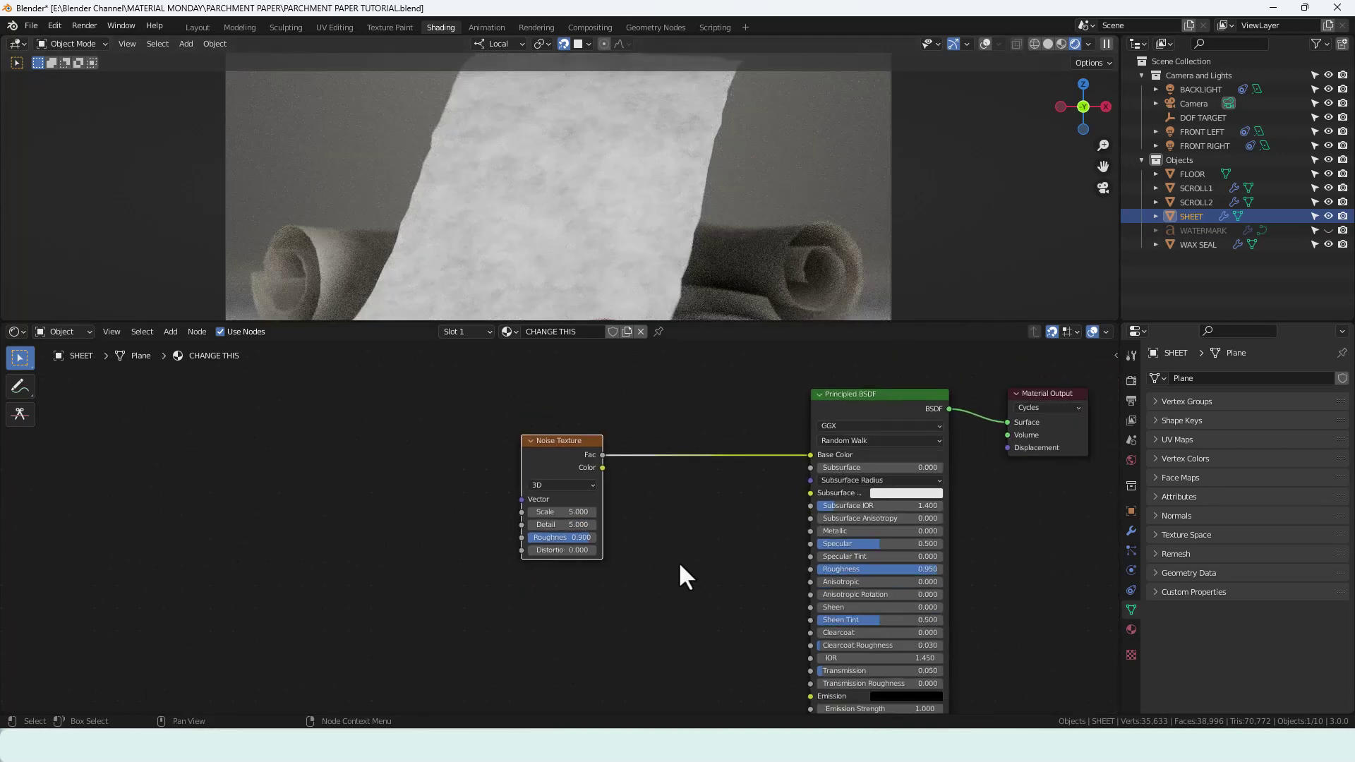
- Add a Texture Coordinate node and feed its Object output into the Noise Texture Vector
middle_click_drag(679, 561, 608, 545)
scroll(649, 563, "down", 2)
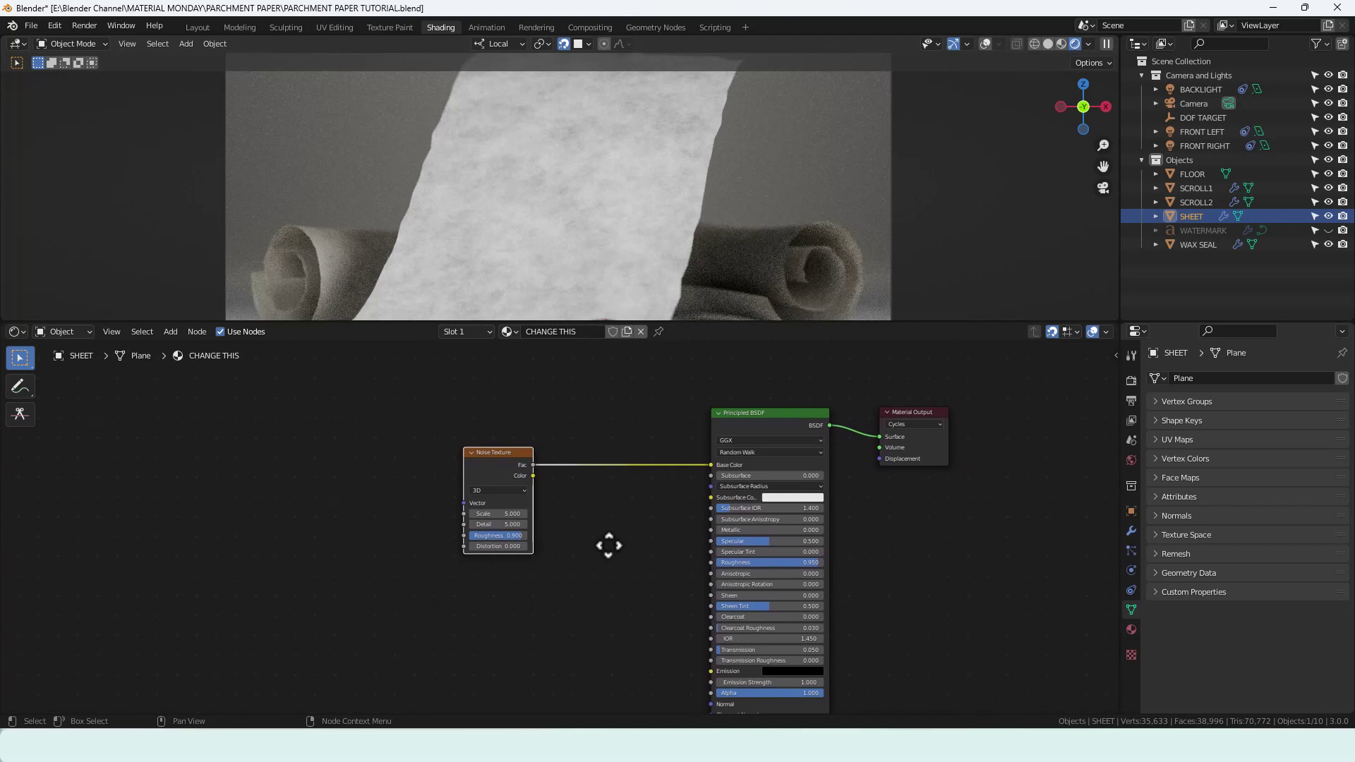
left_click(387, 502)
key("shift+a")
left_click(382, 494)
type("TEX")
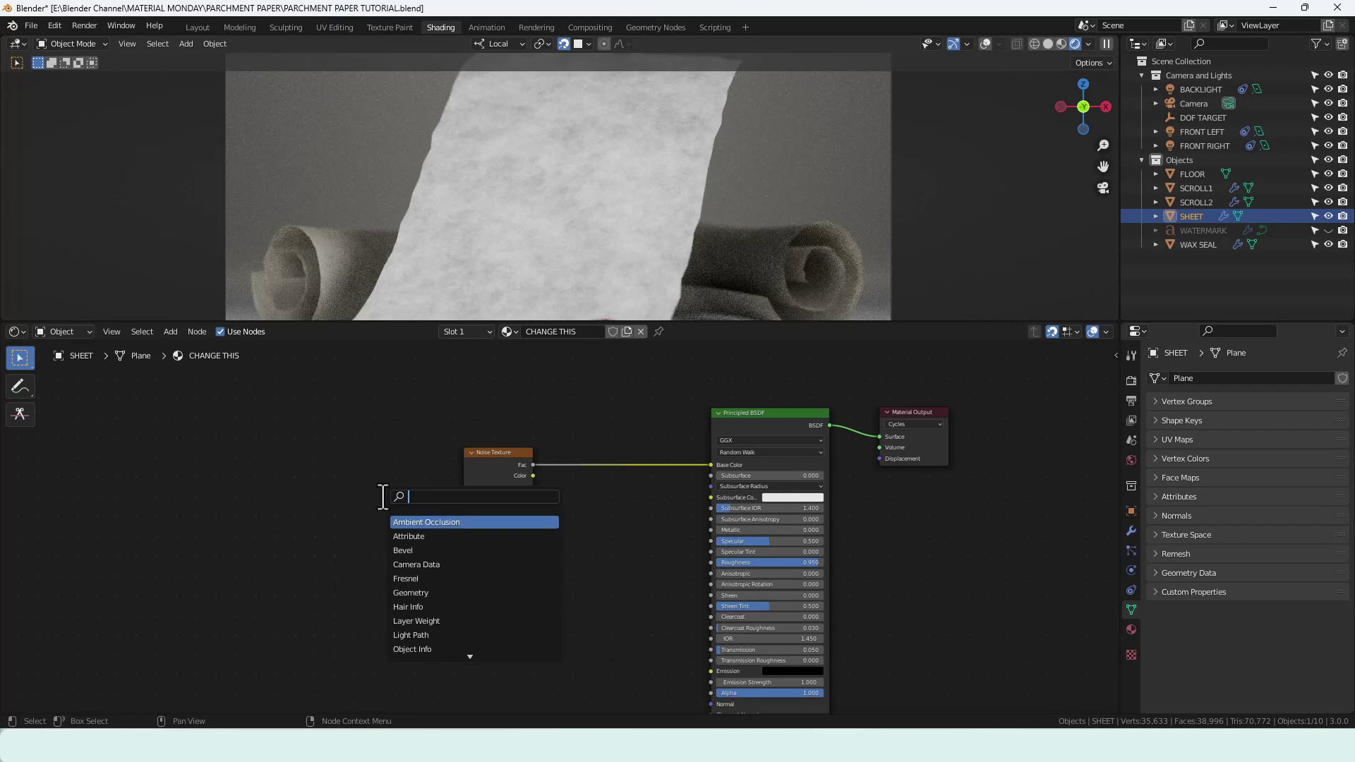
type("TURE C")
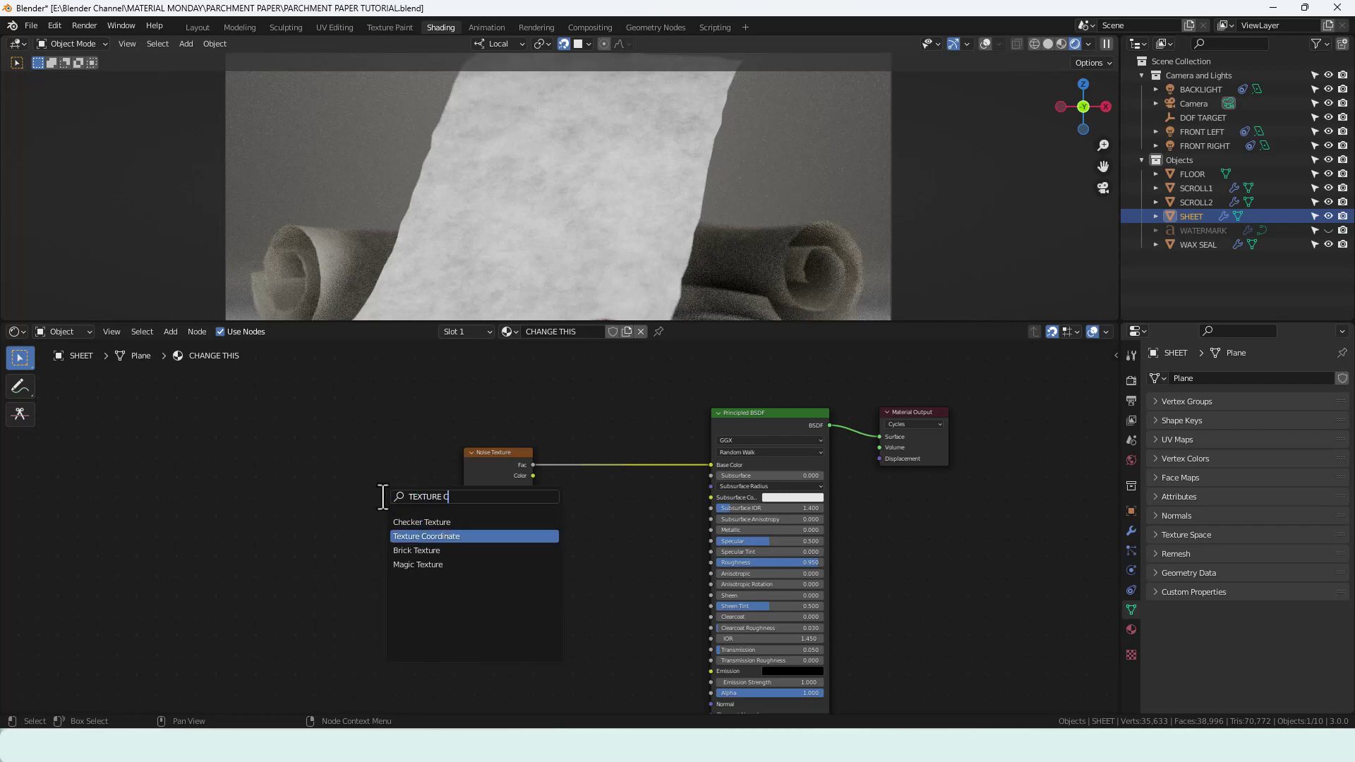
key("Return")
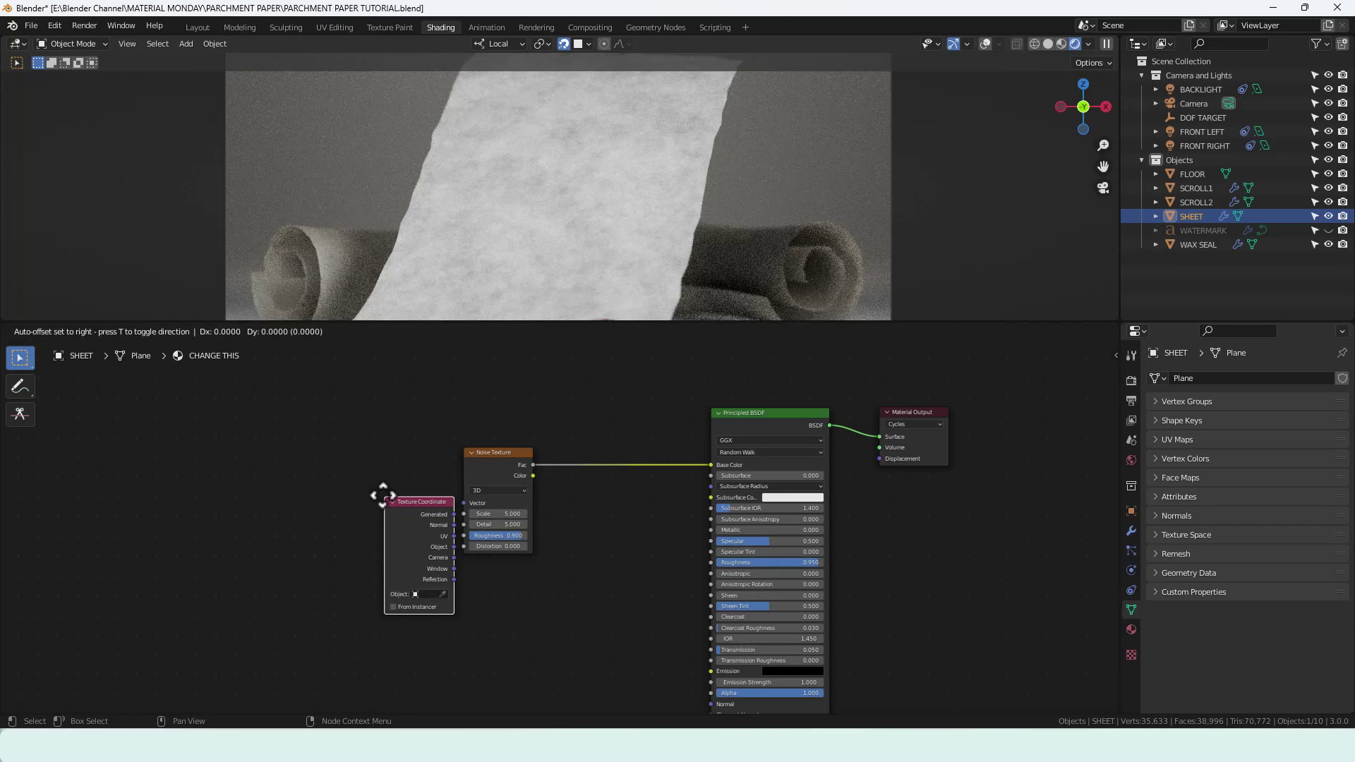
left_click(334, 460)
left_click_drag(404, 507, 461, 499)
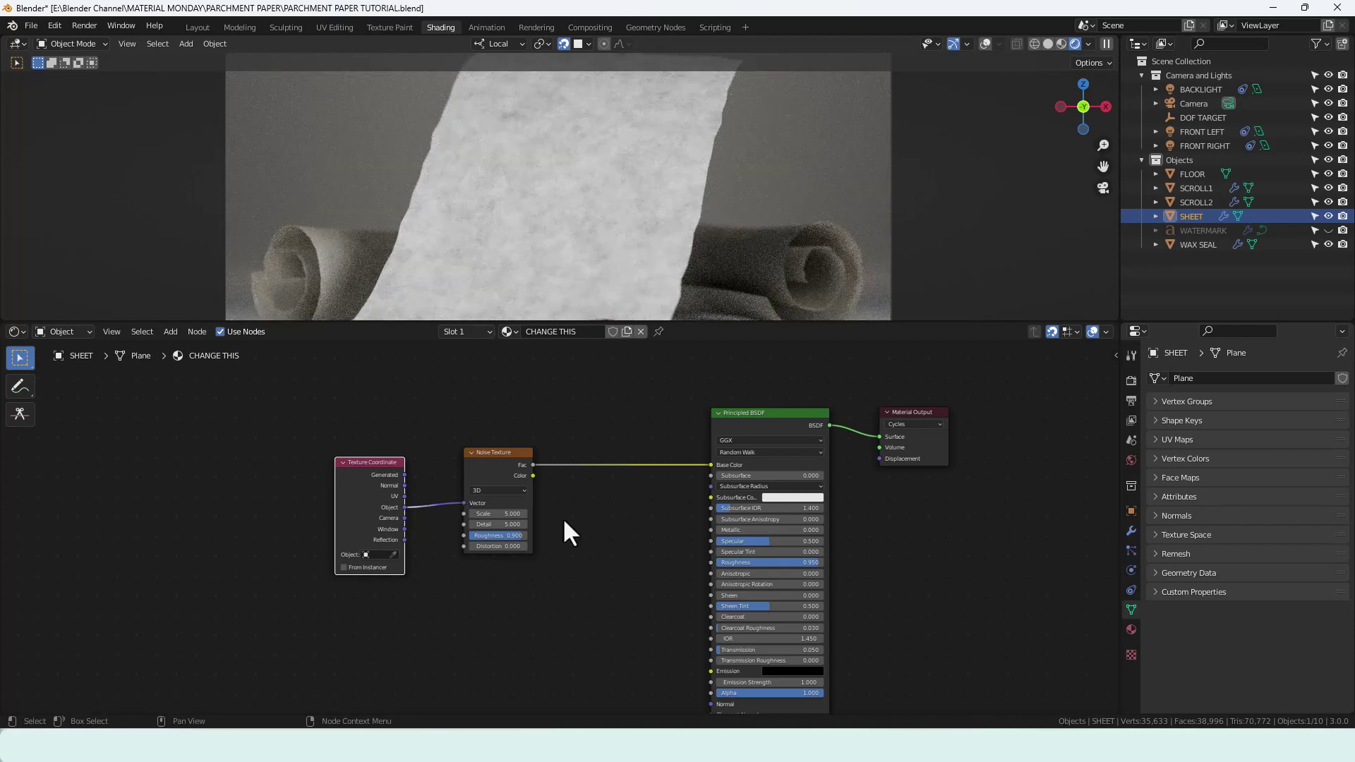
- Add a Voronoi Texture below the Noise Texture and begin linking Object coordinates to it
middle_click_drag(563, 521, 558, 519)
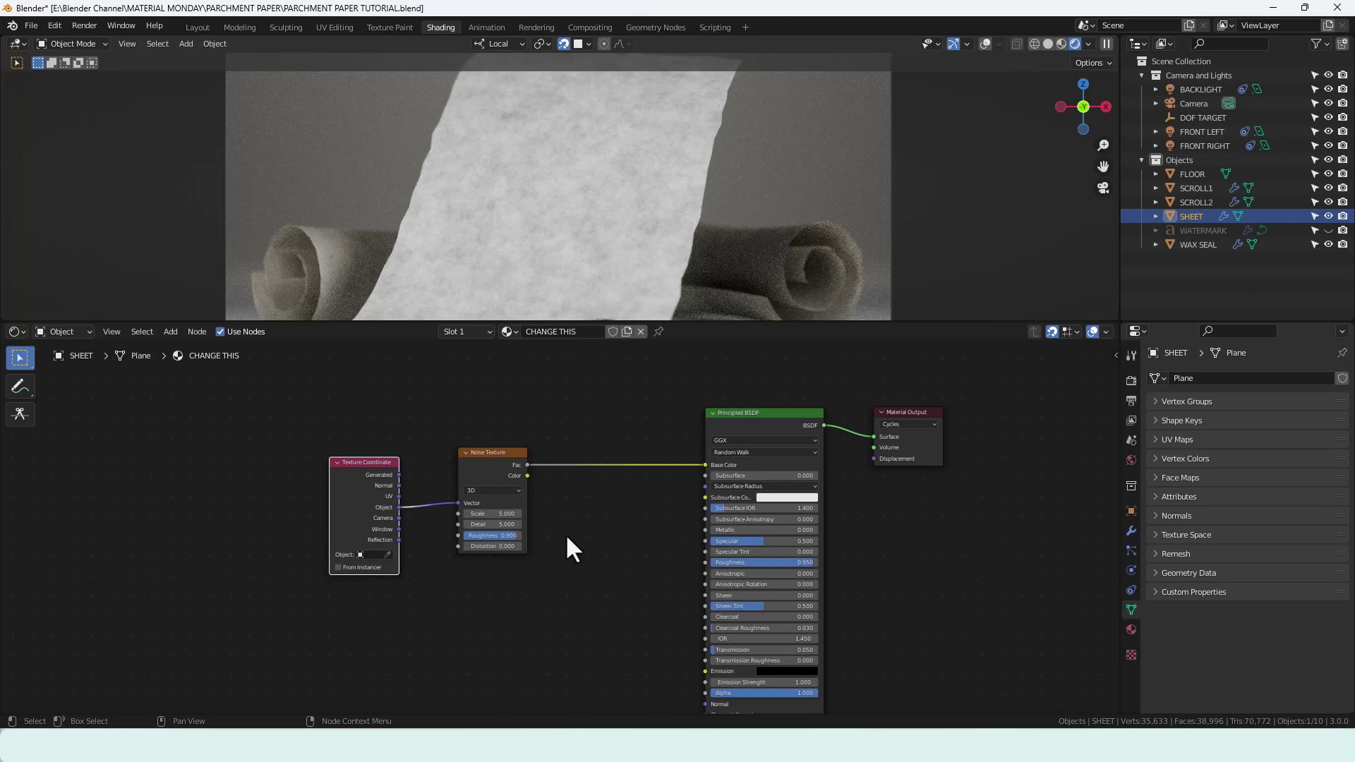
key("shift+a")
type("VO")
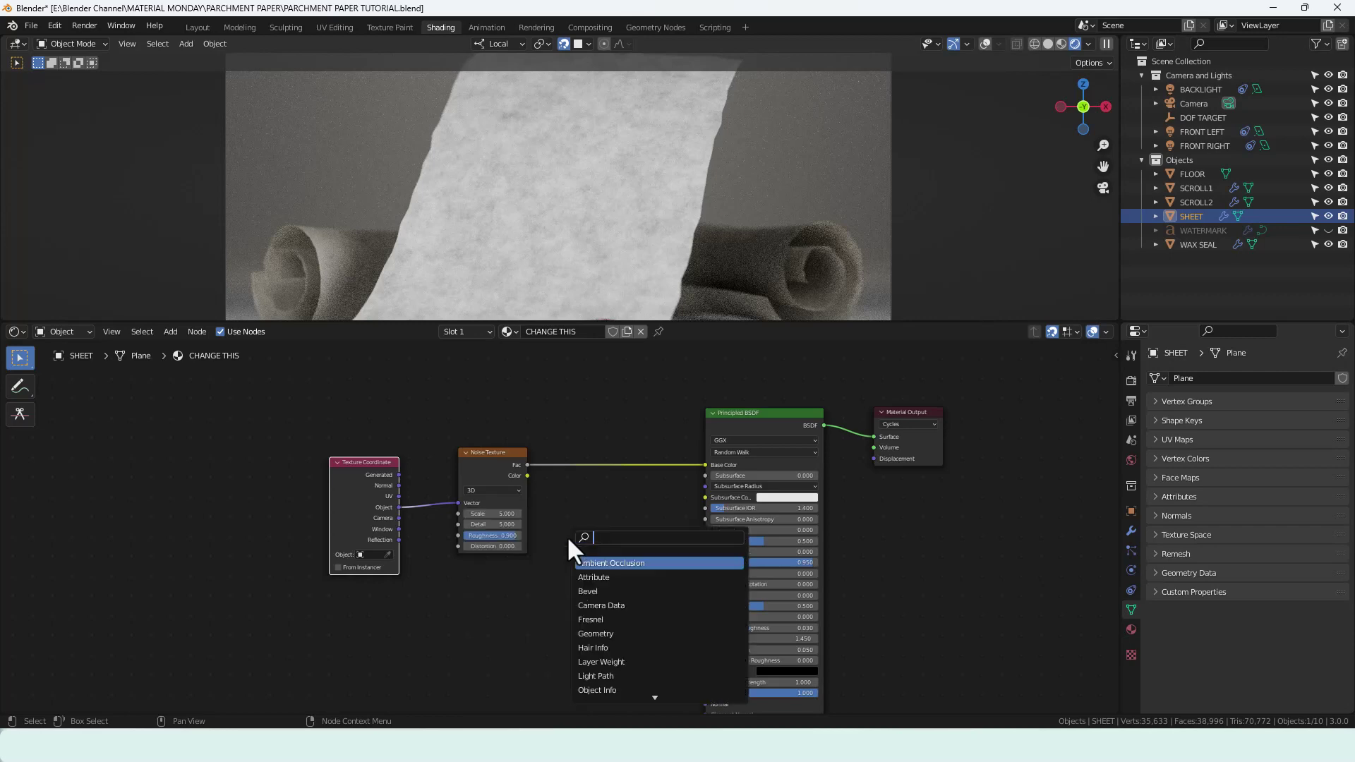
type("RO")
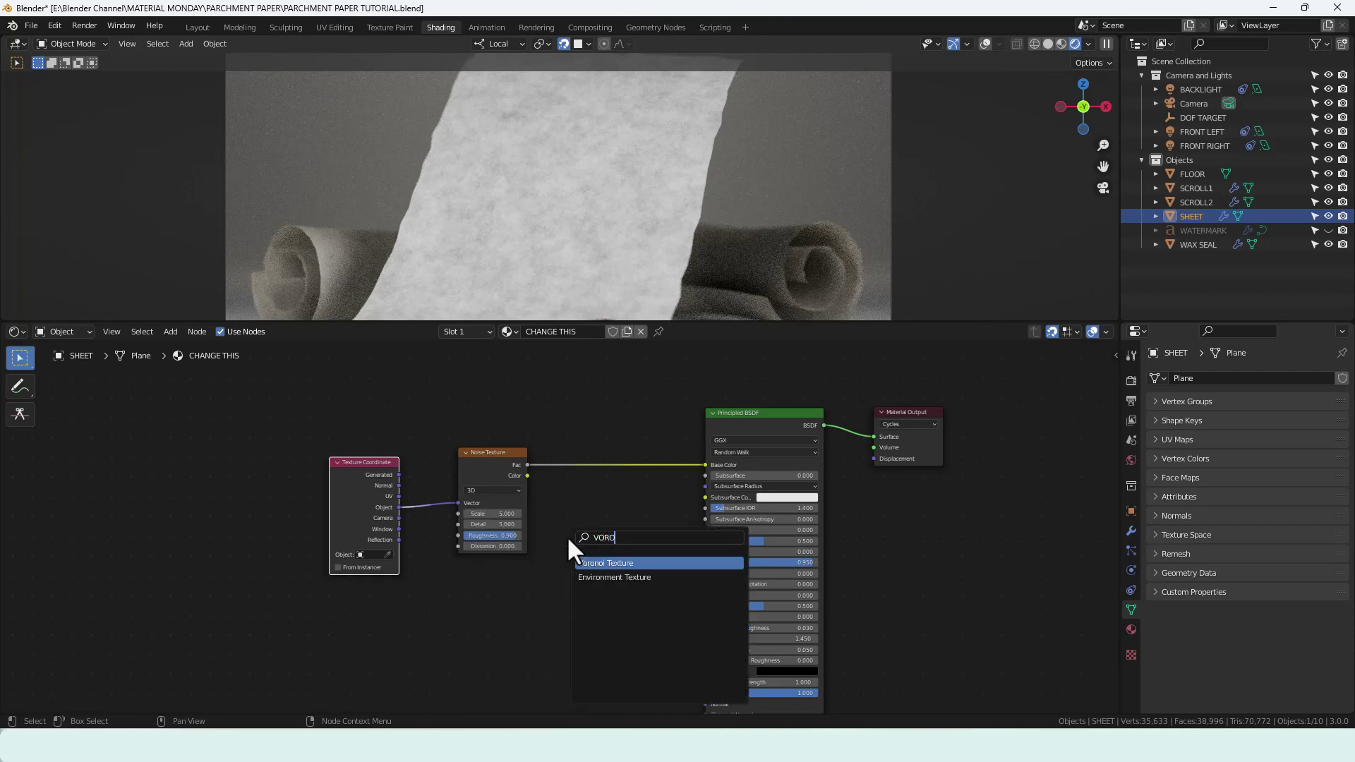
key("Return")
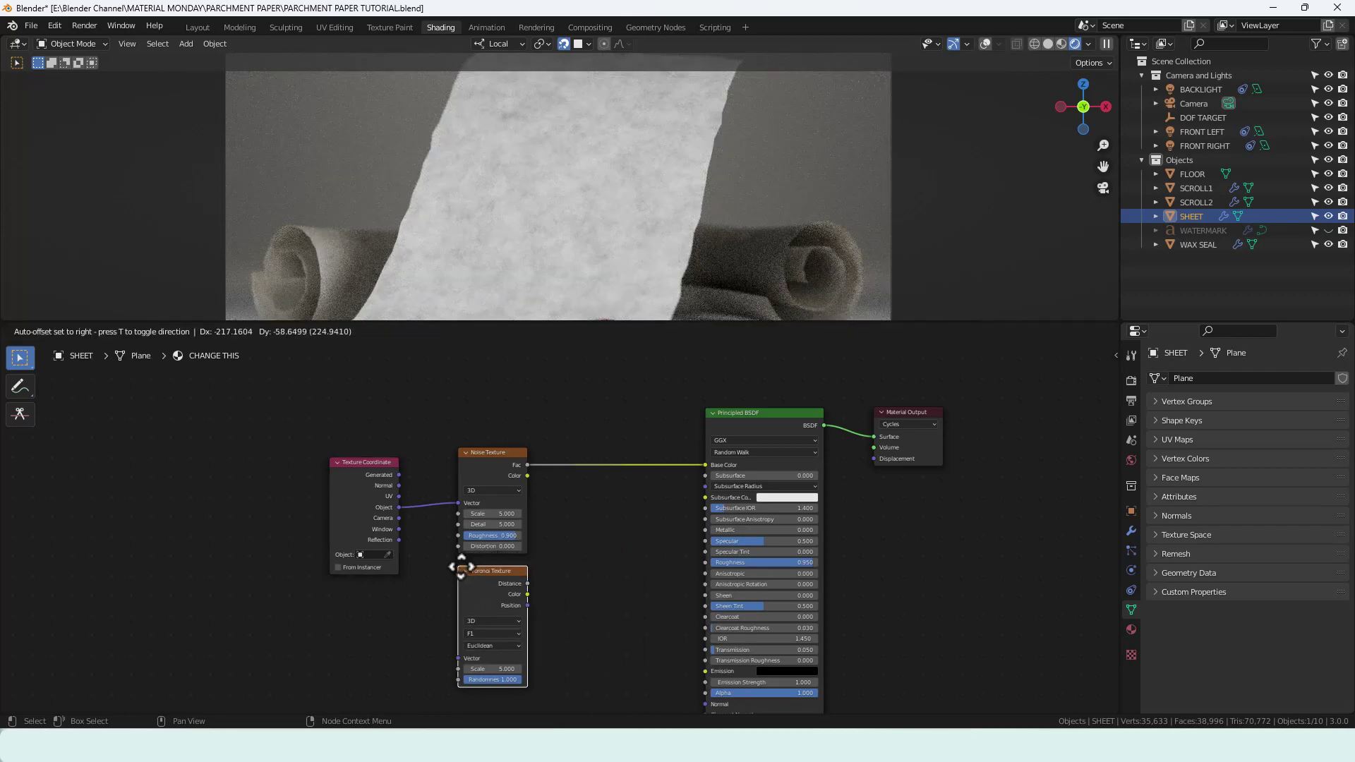
left_click(462, 561)
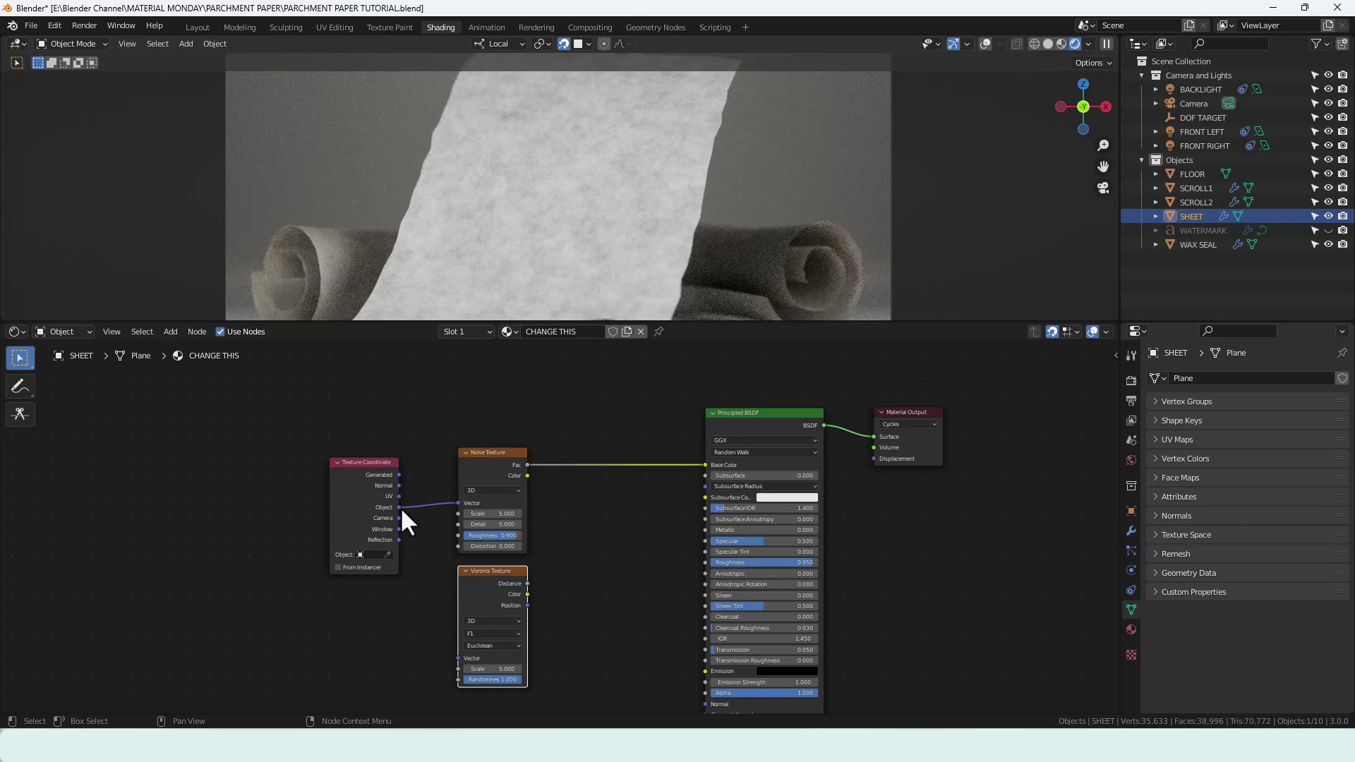
left_click_drag(400, 507, 455, 657)
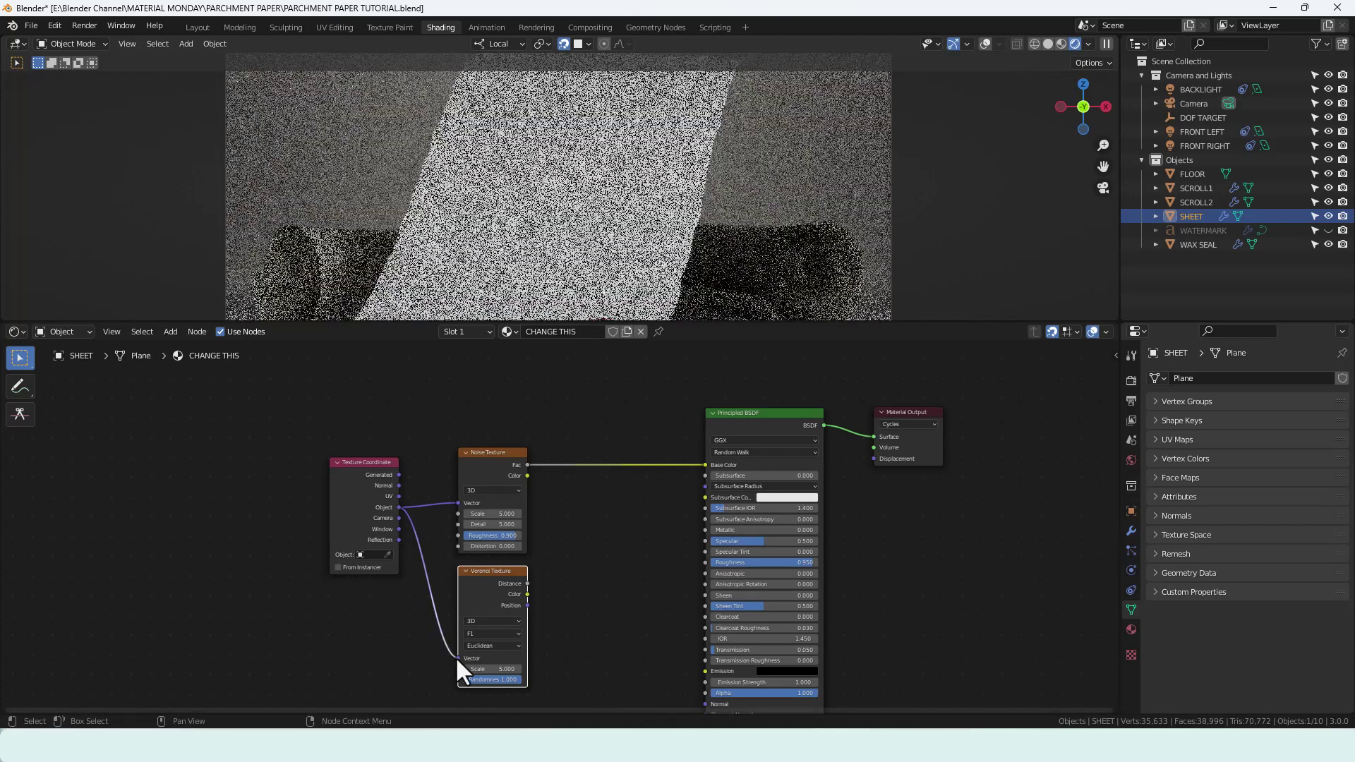
- Connect Object coordinates to the Voronoi Vector and set its feature to Smooth F1
middle_click_drag(438, 638, 437, 605)
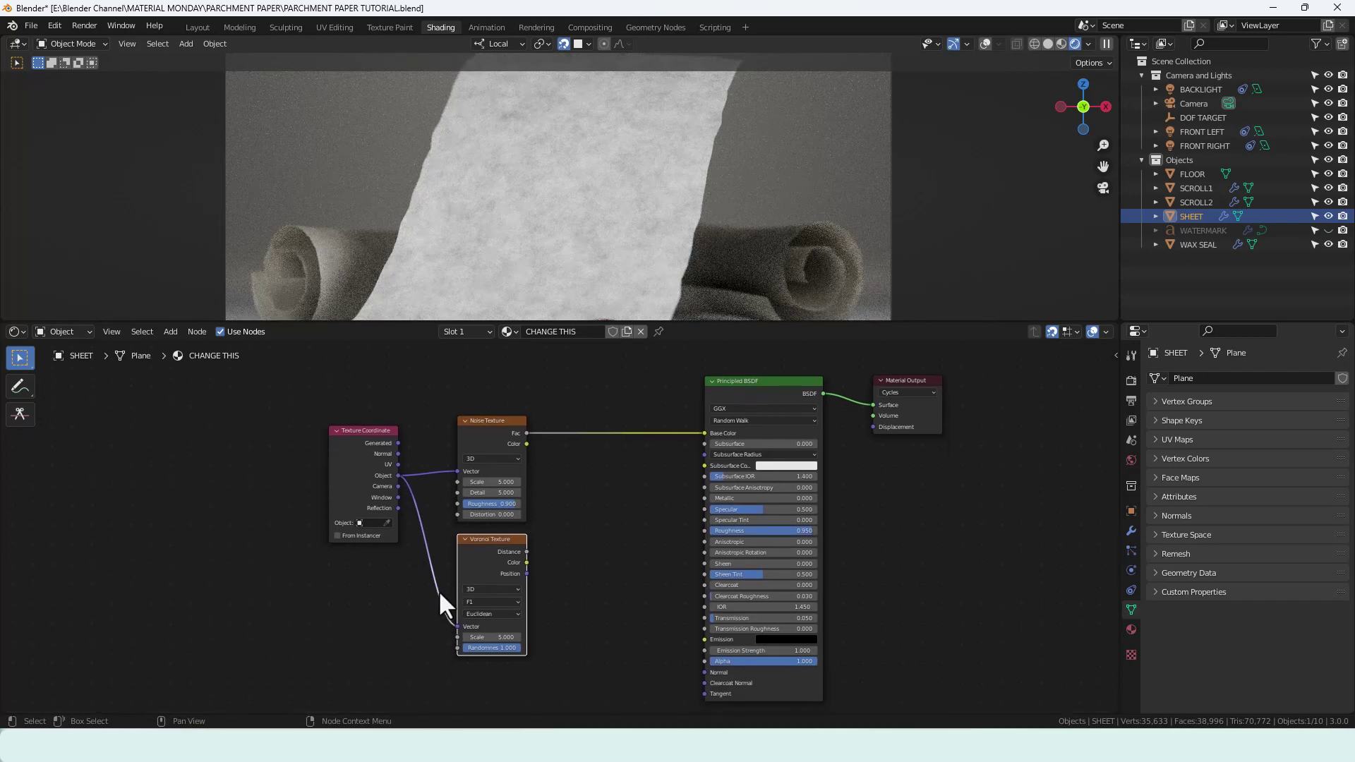
scroll(484, 596, "up", 3)
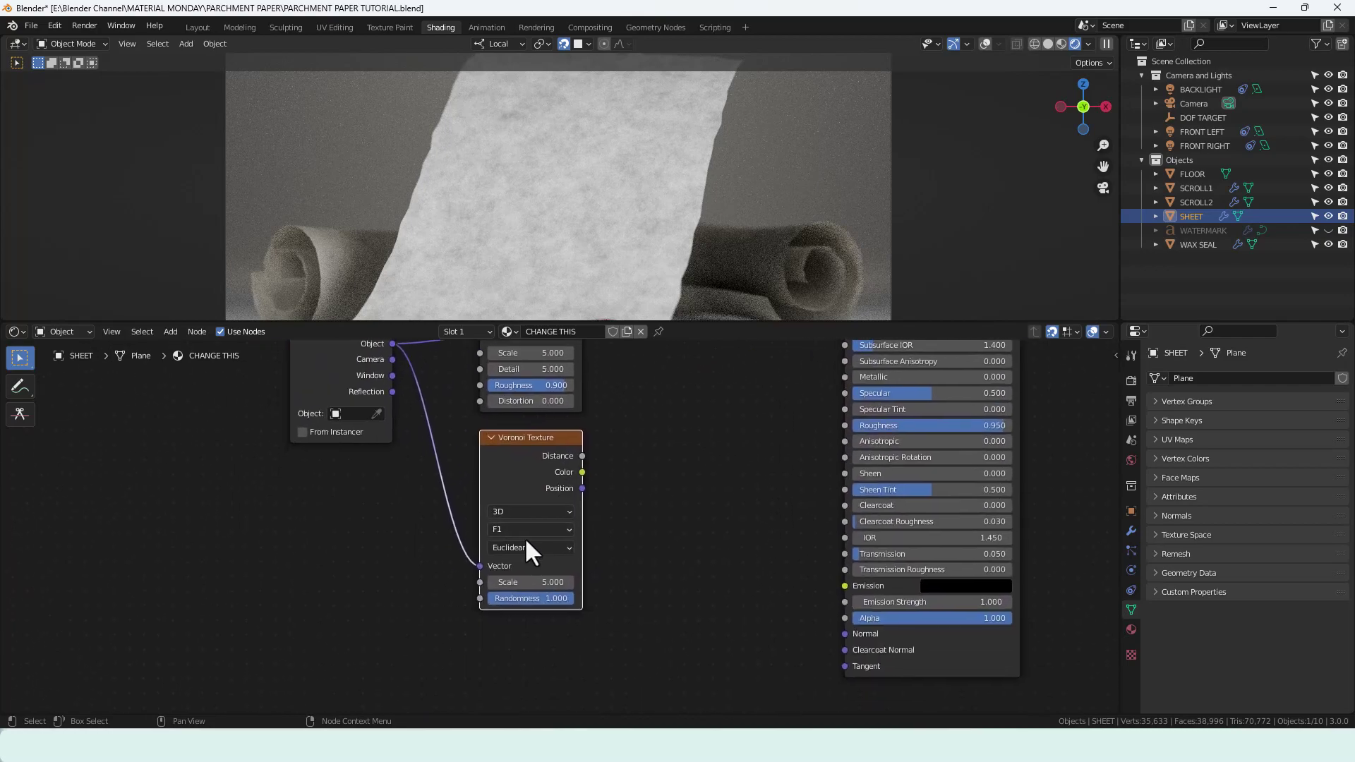
left_click(525, 530)
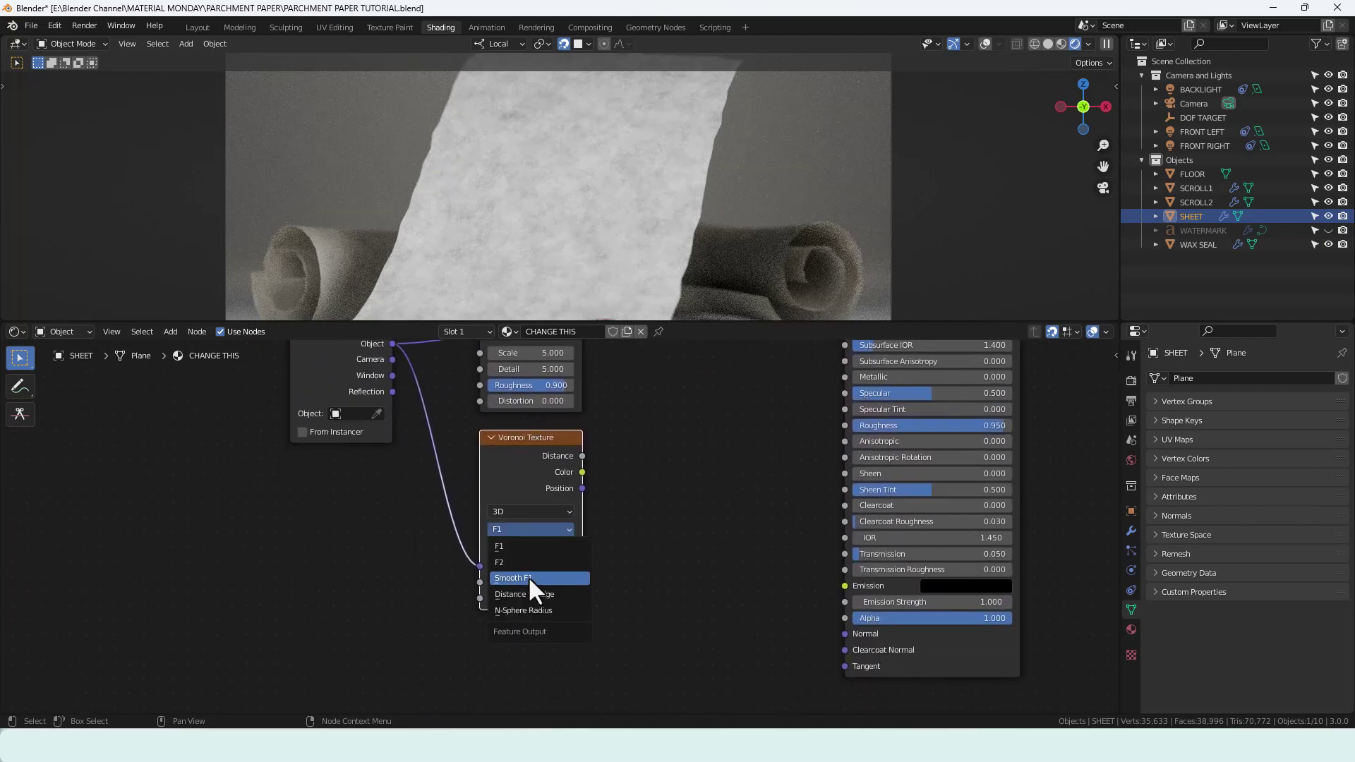
left_click(528, 578)
left_click(525, 530)
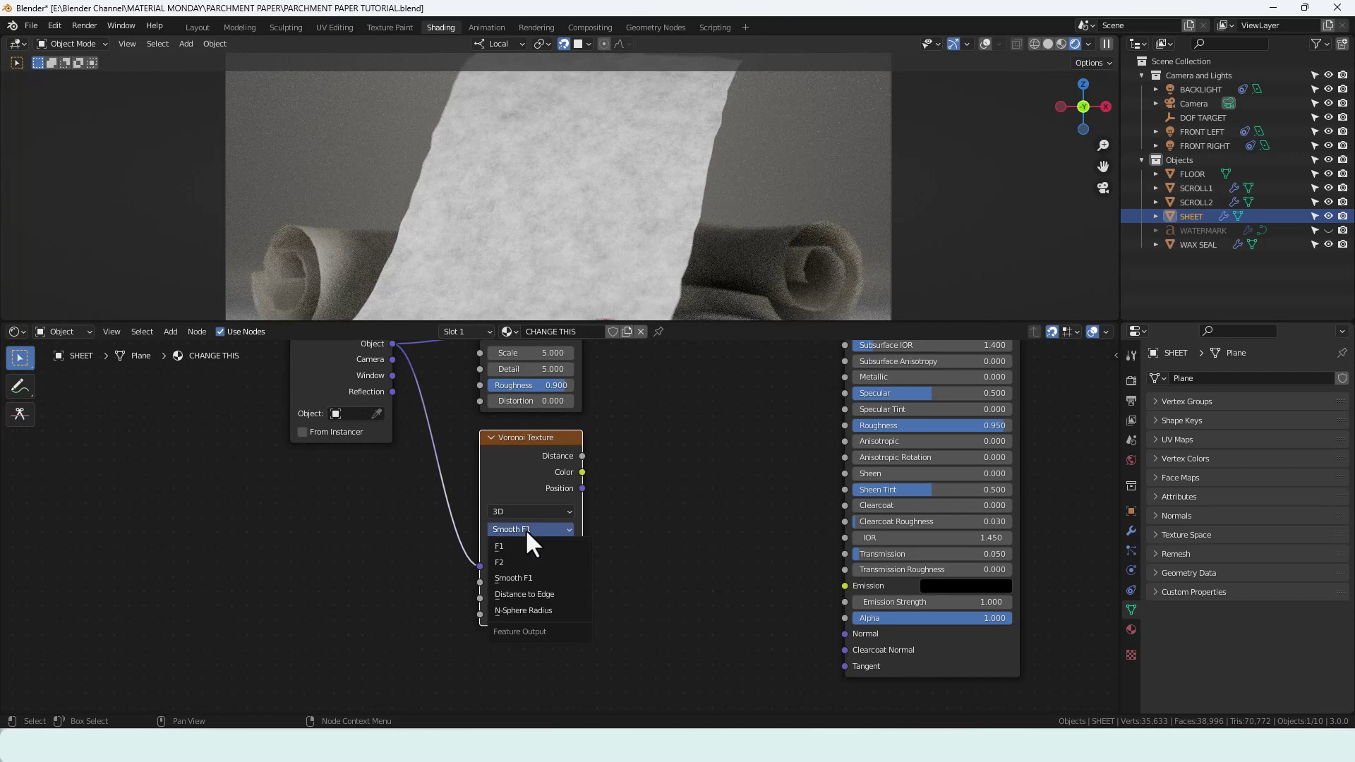
left_click(525, 530)
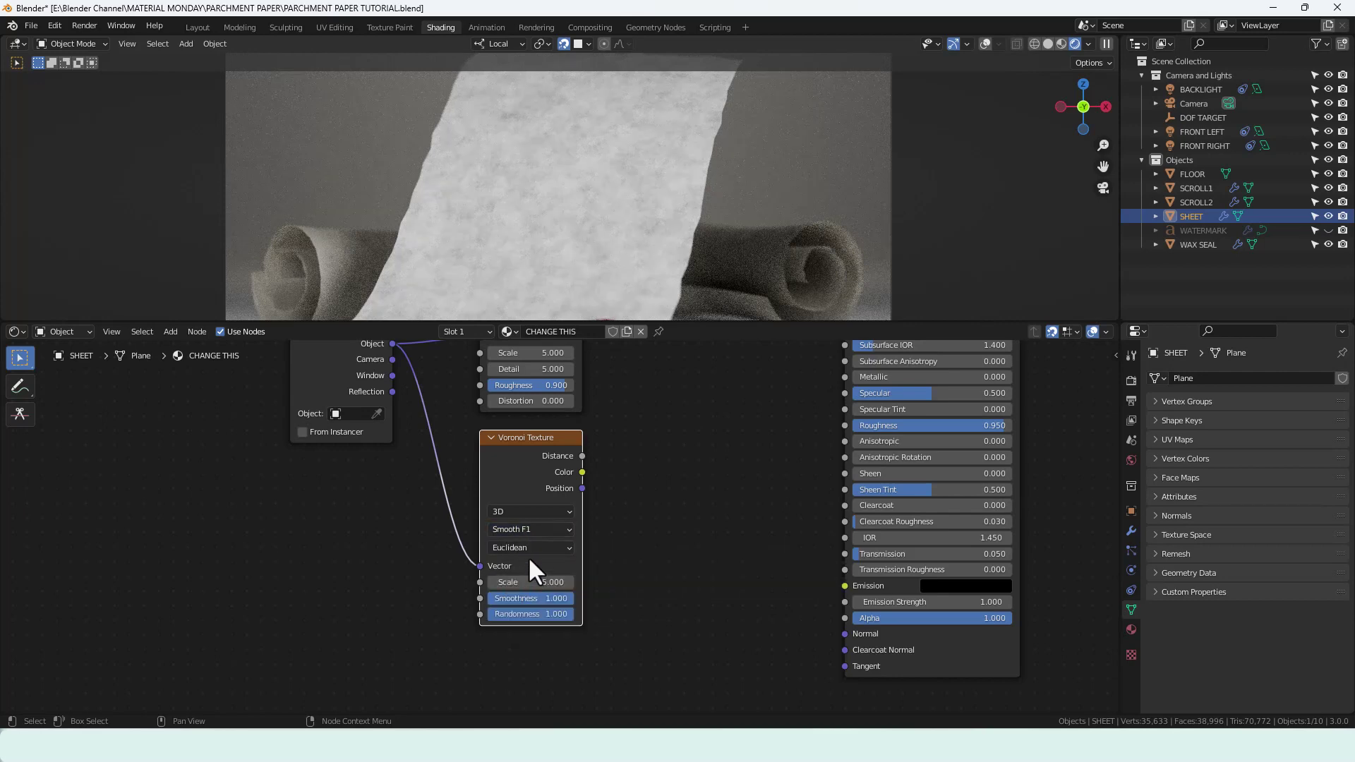
left_click(527, 552)
left_click(526, 551)
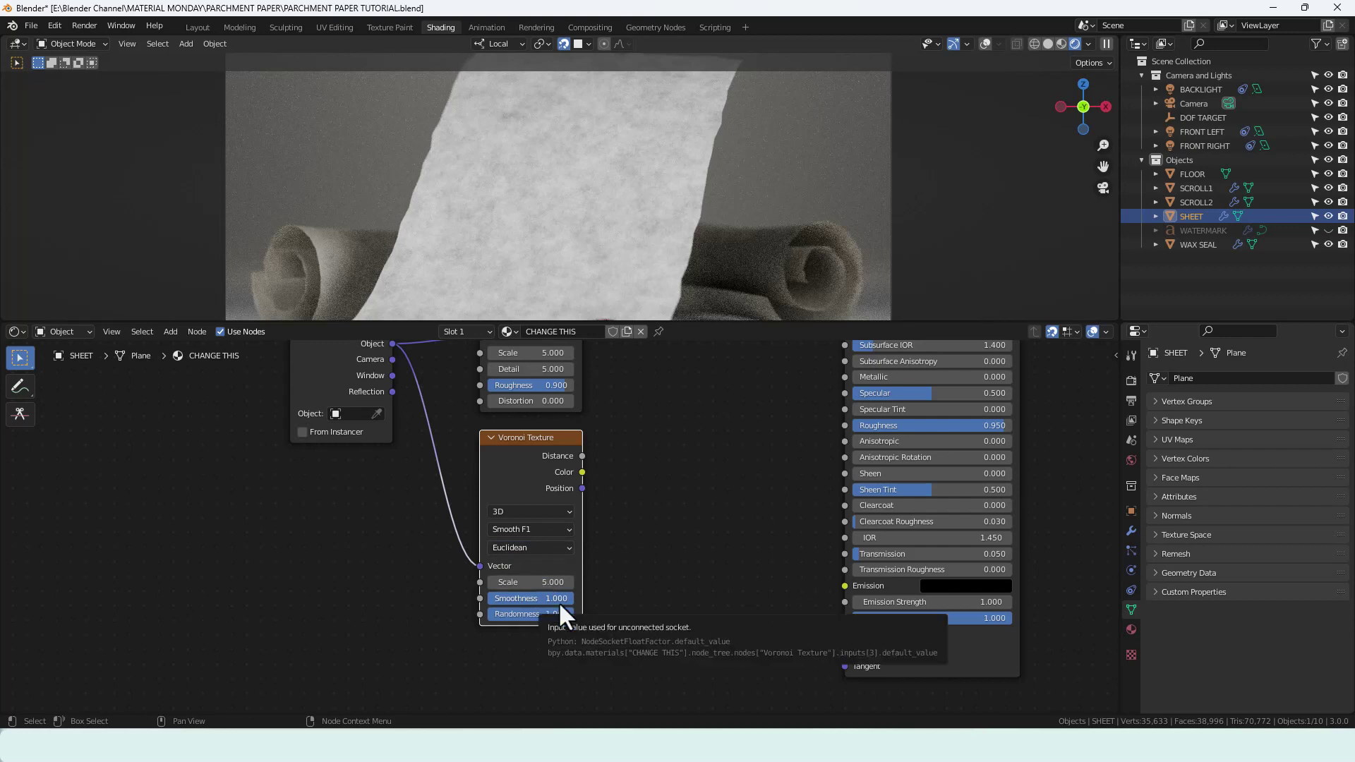
- Set the Voronoi Texture's Scale to 54.2
left_click(558, 582)
type("54.2")
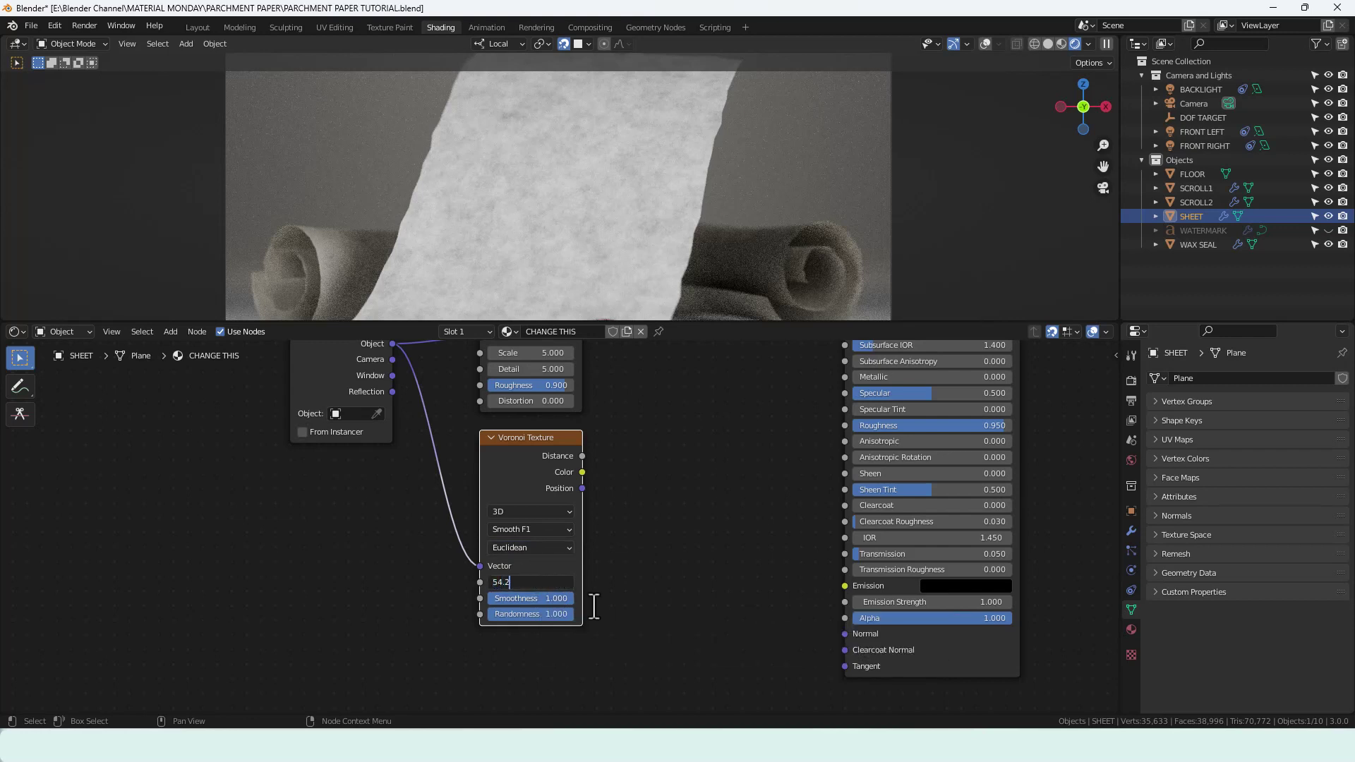
key("Return")
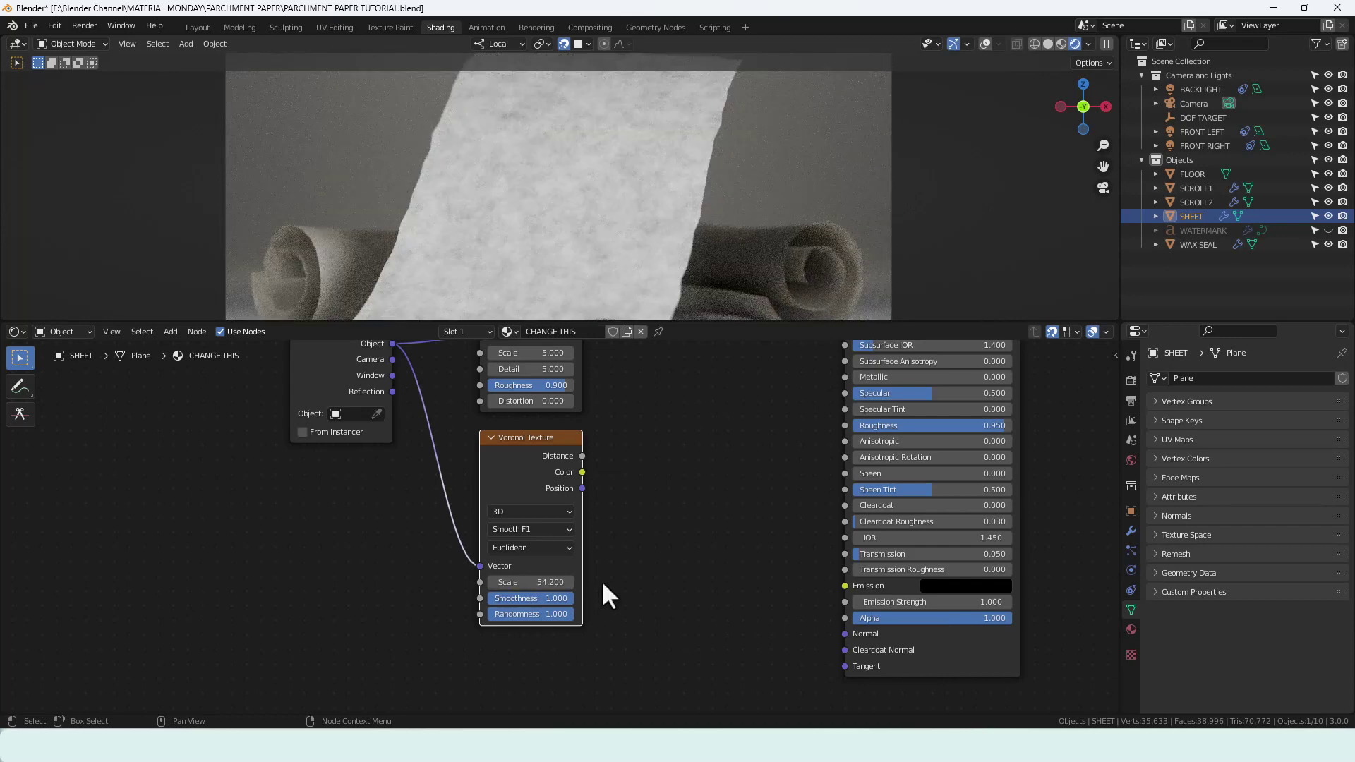
scroll(601, 580, "down", 4)
middle_click_drag(605, 547, 590, 586)
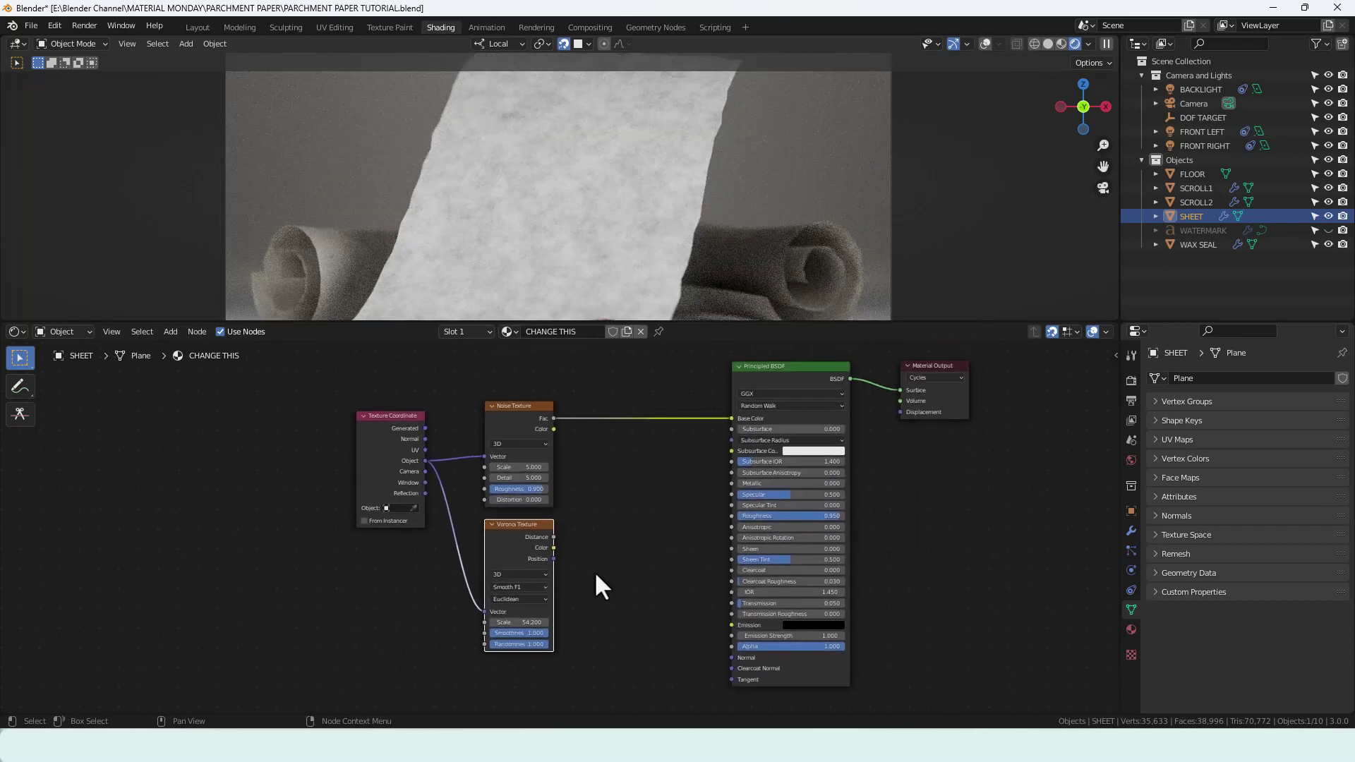
- Mix Voronoi Distance and Noise Fac into Base Color via a Node Wrangler Mix node at 0.5
scroll(594, 570, "down", 2)
key("ctrl")
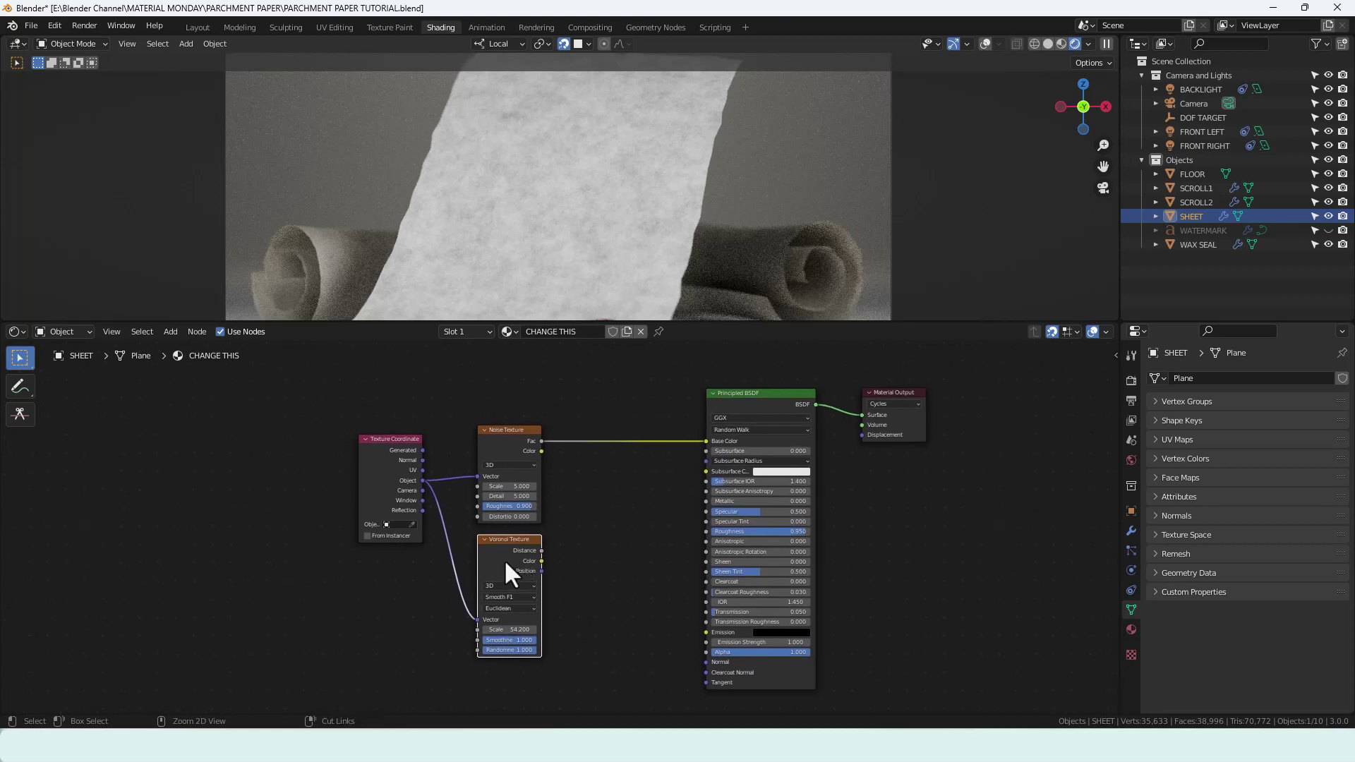
key("shift")
right_click_drag(504, 565, 506, 490, "ctrl+shift")
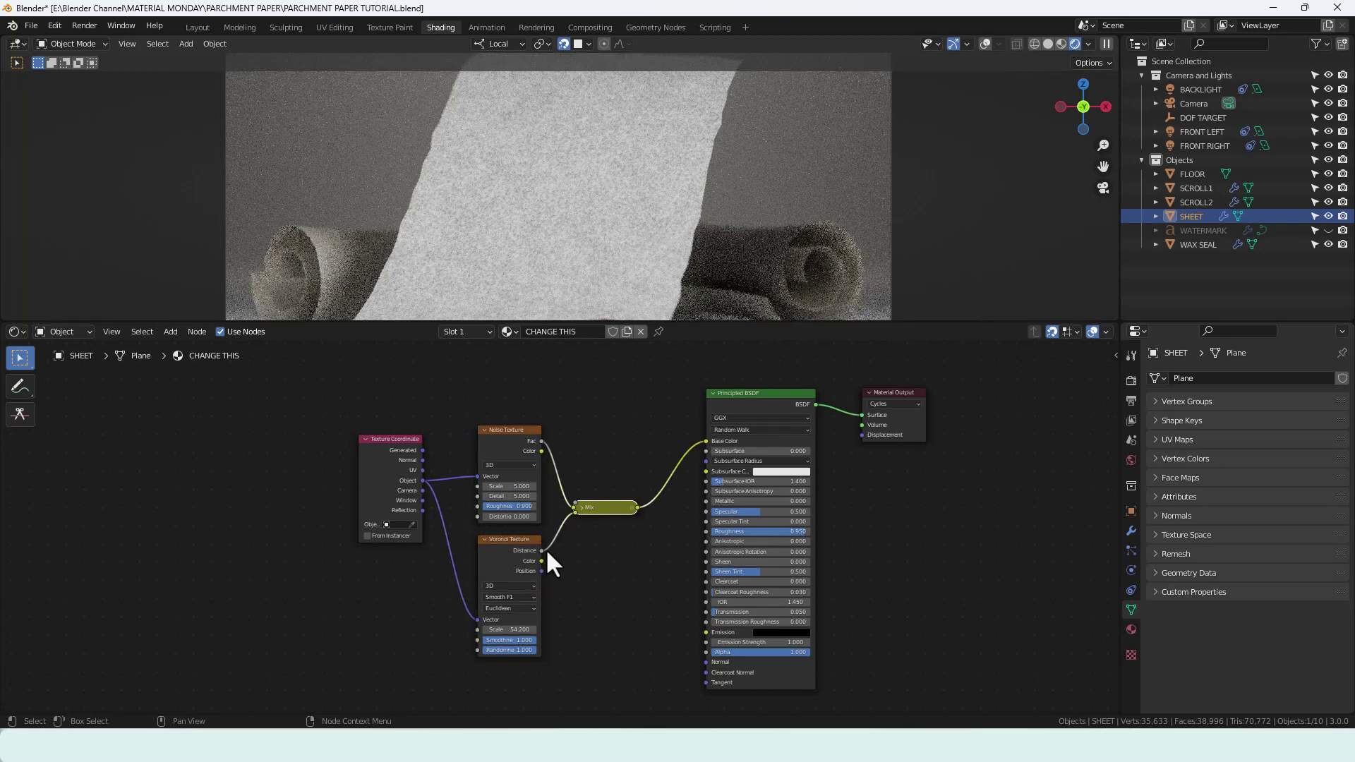
left_click(580, 507)
middle_click_drag(610, 634, 593, 596)
left_click_drag(583, 496, 578, 456)
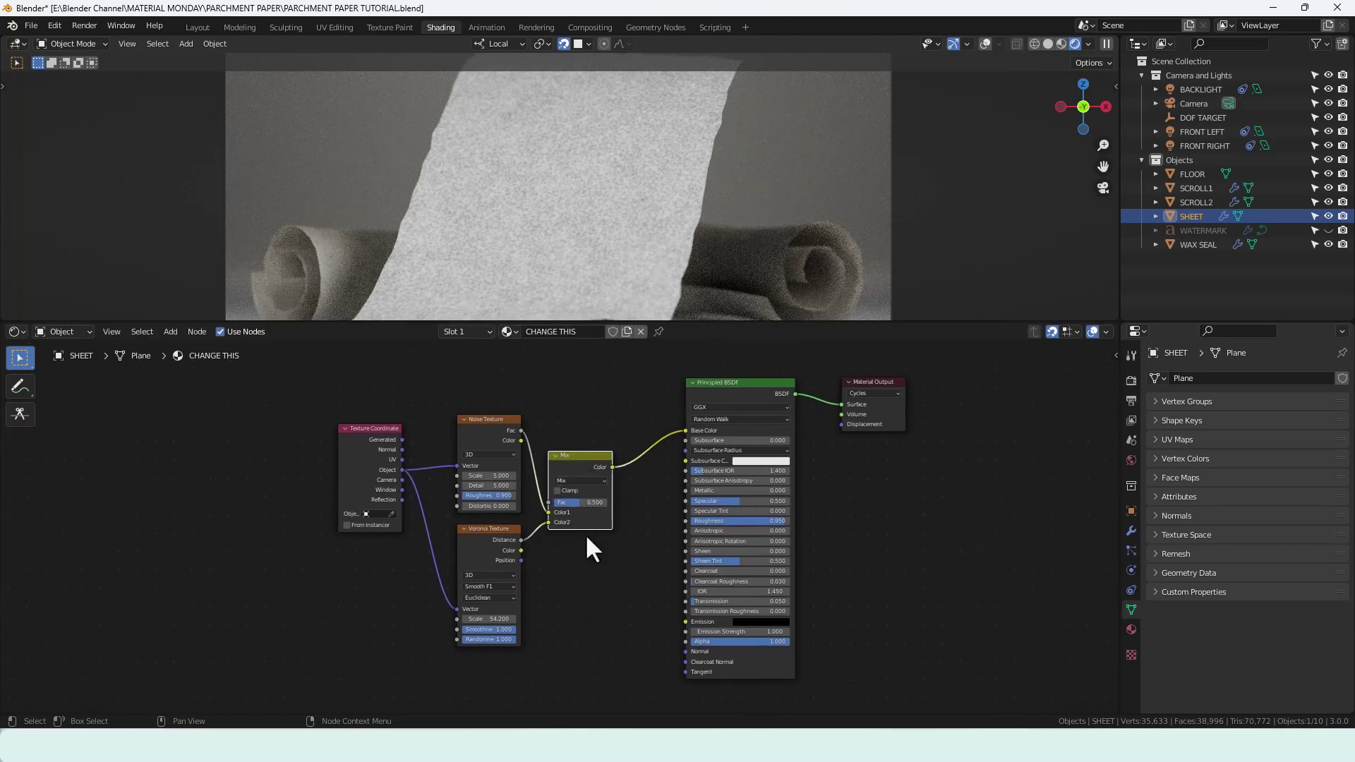
- Open the Blender Preferences from the Edit menu and close them again
left_click(63, 25)
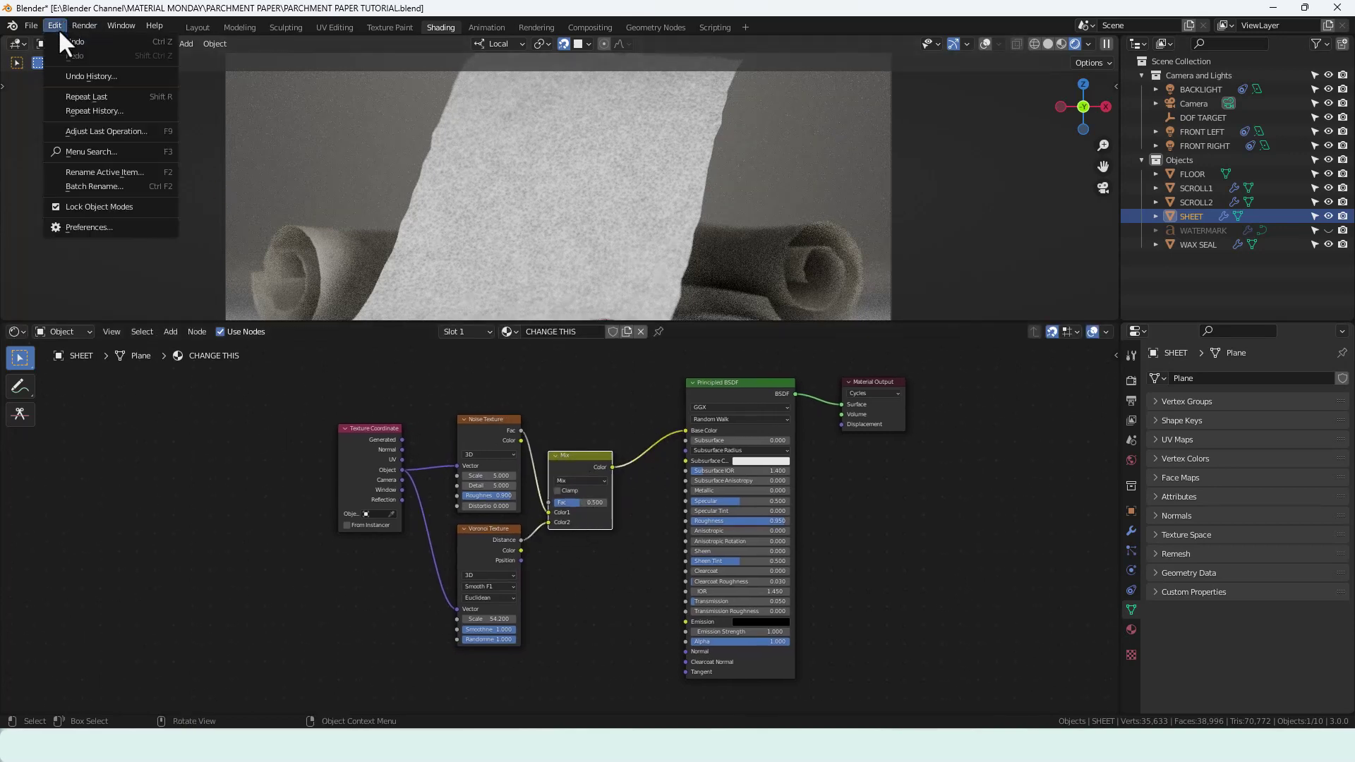
left_click(105, 225)
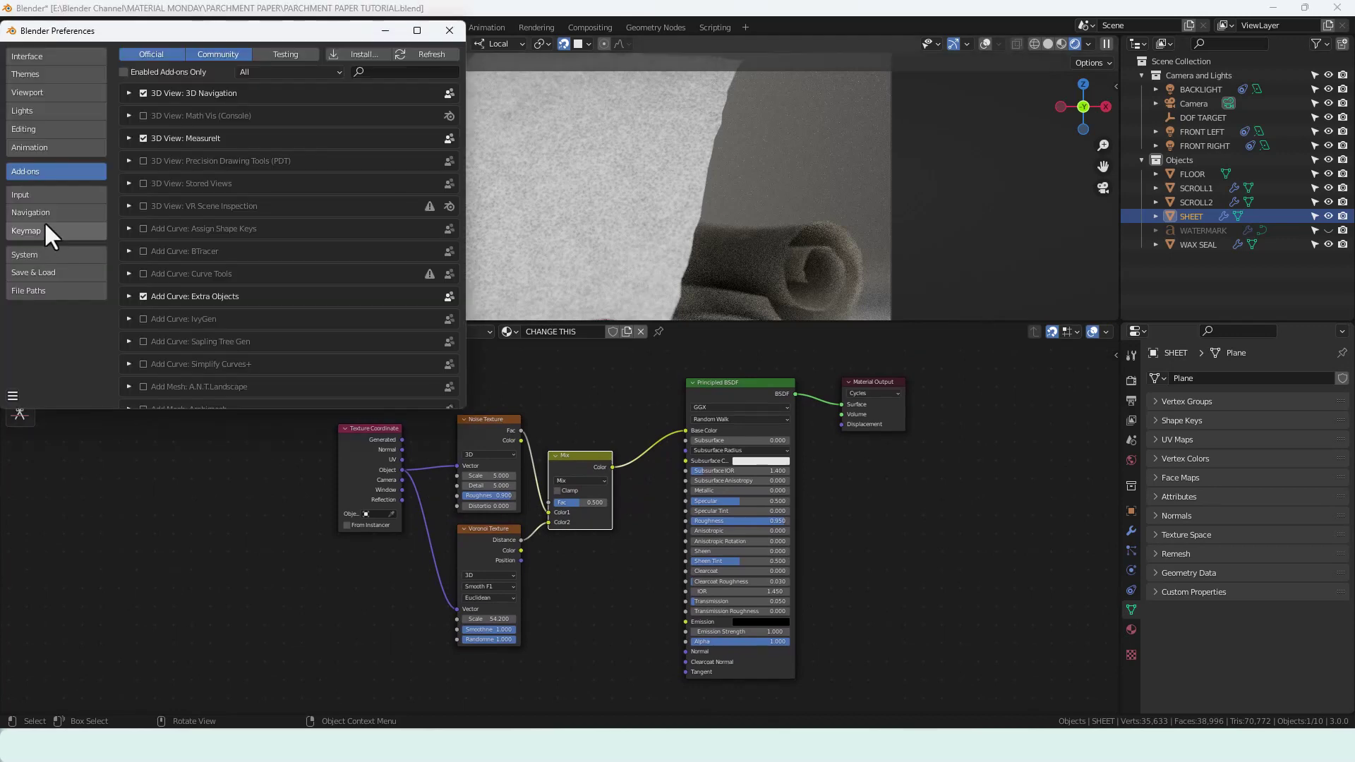
left_click(443, 33)
middle_click_drag(566, 581, 580, 579)
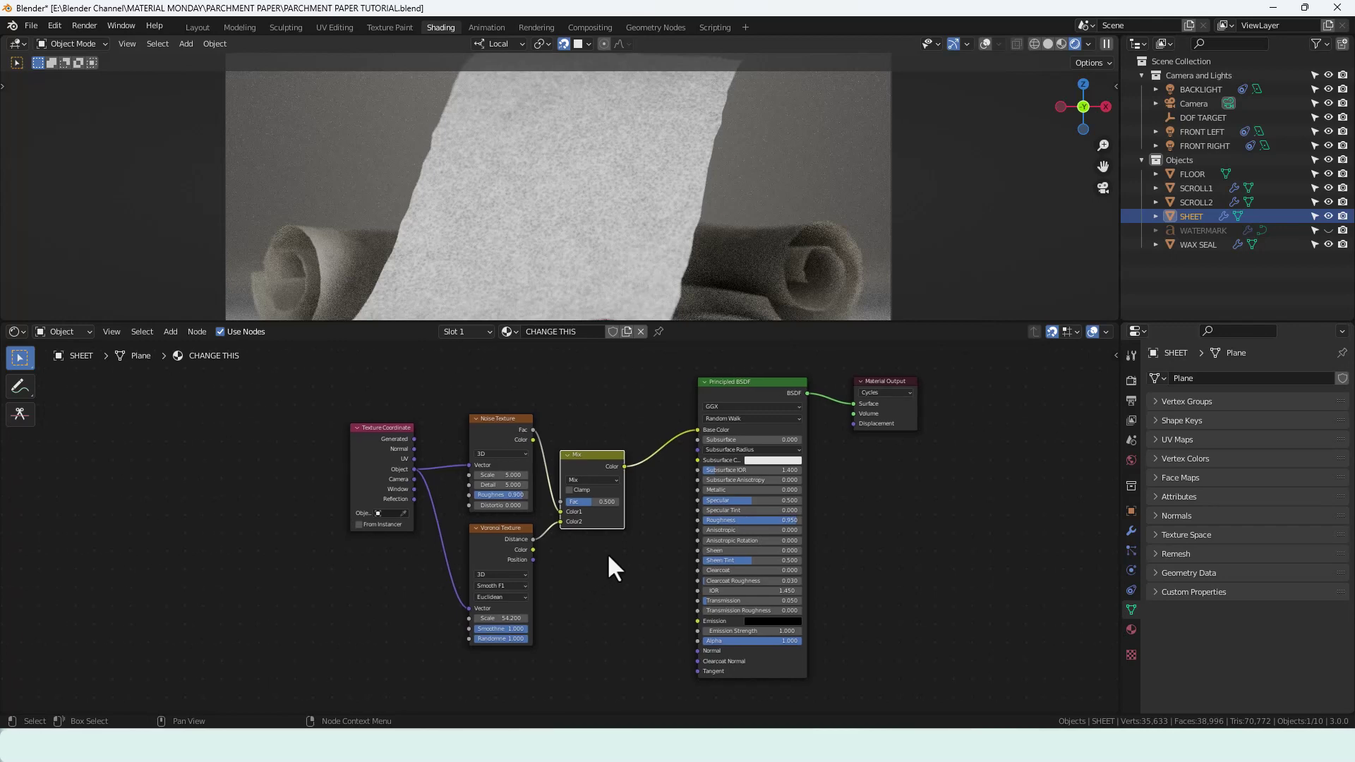
- Set the Mix node's Fac to 0.25 and its blending mode to Multiply
left_click(596, 502)
key("BackSpace")
type("25")
key("Return")
left_click(585, 480)
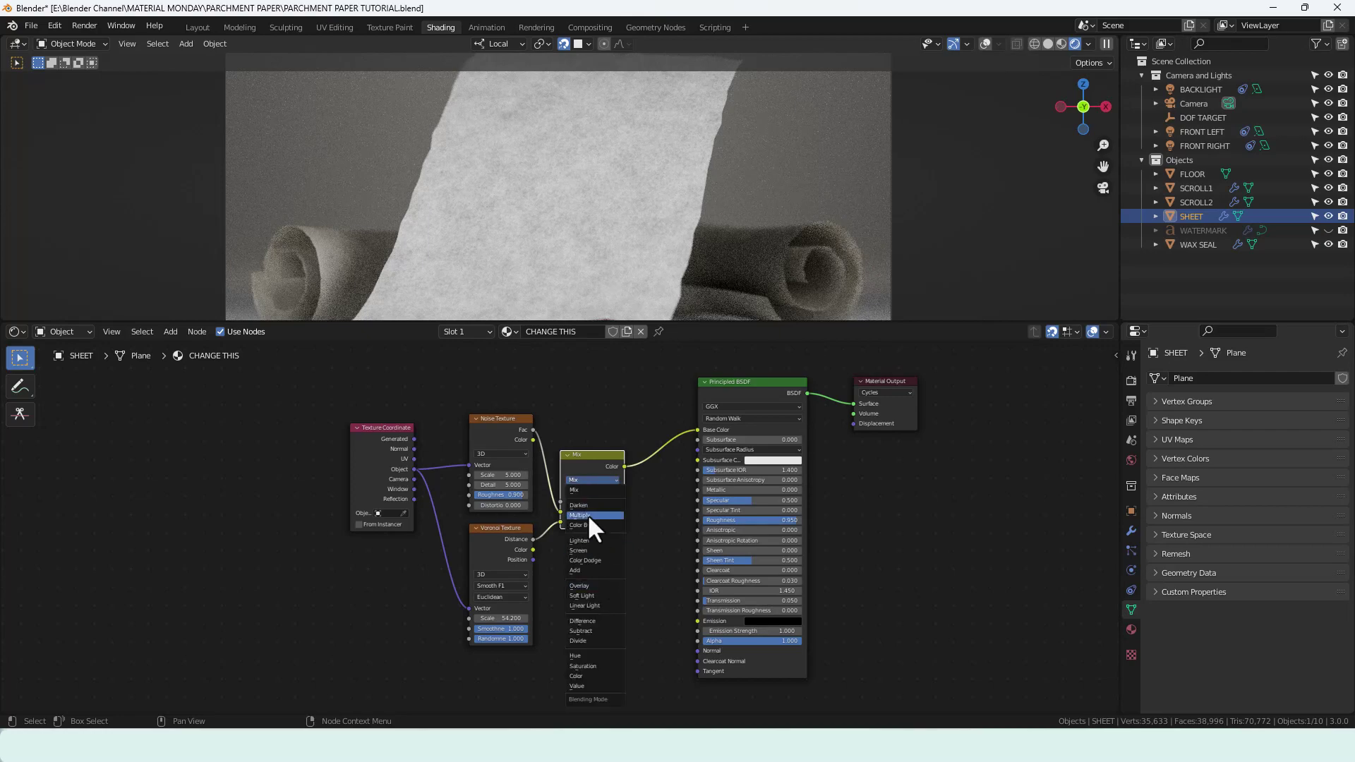
left_click(589, 516)
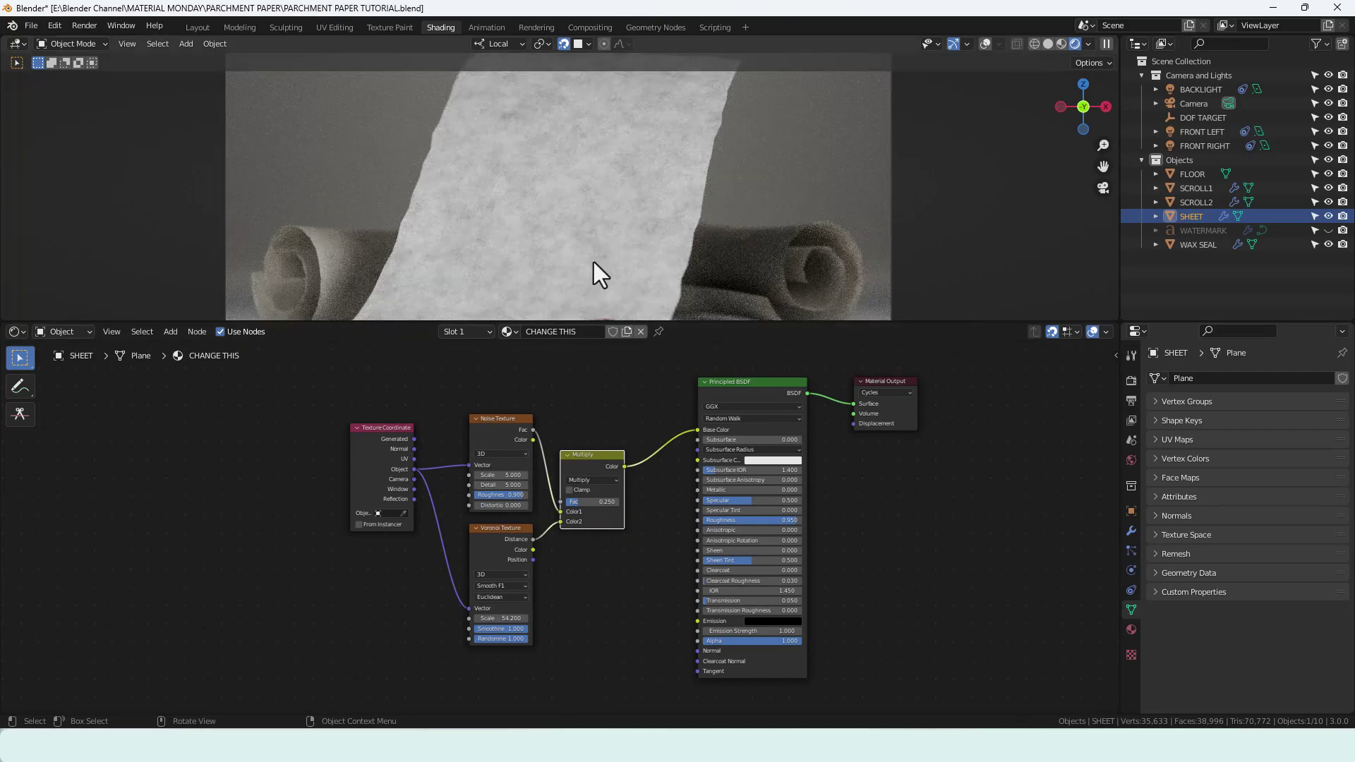
- Box-select the Texture Coordinate, Noise and Voronoi nodes
scroll(594, 261, "up", 5)
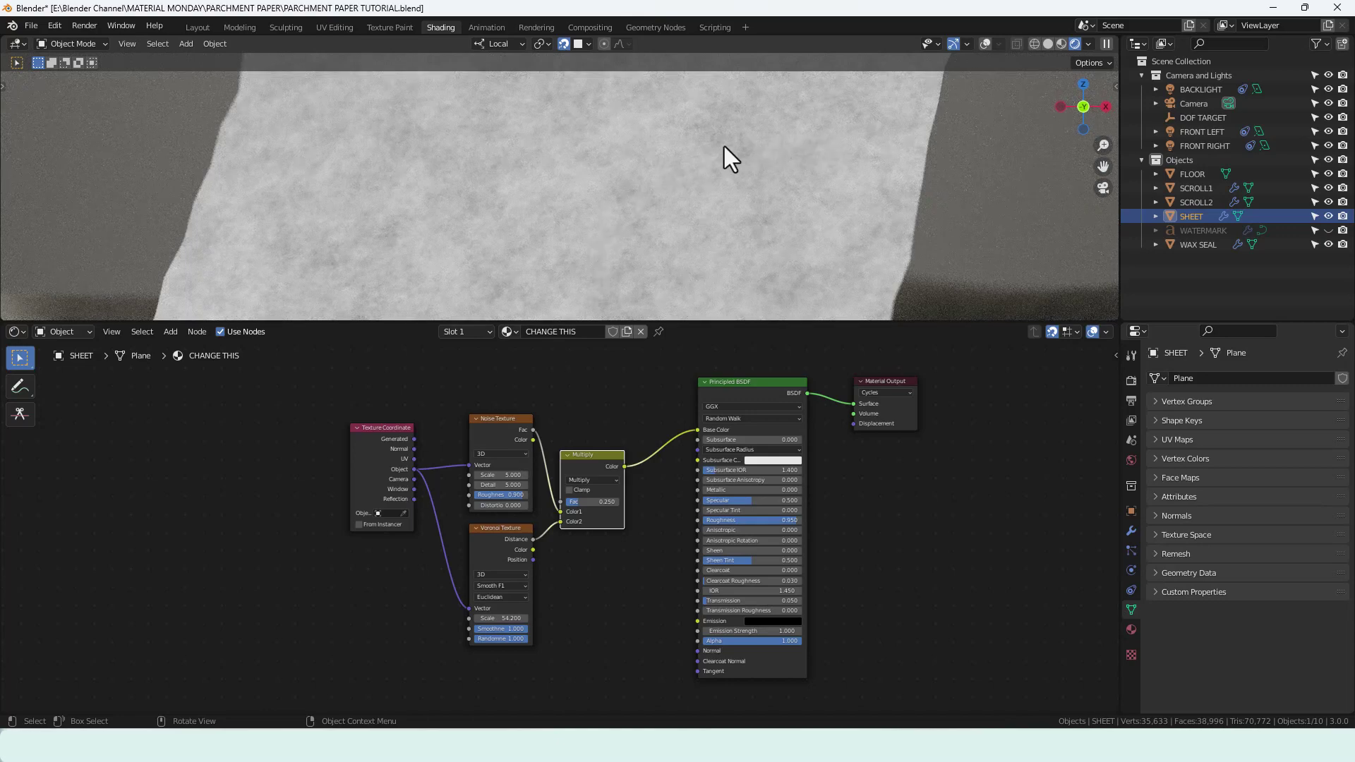
scroll(494, 184, "down", 5)
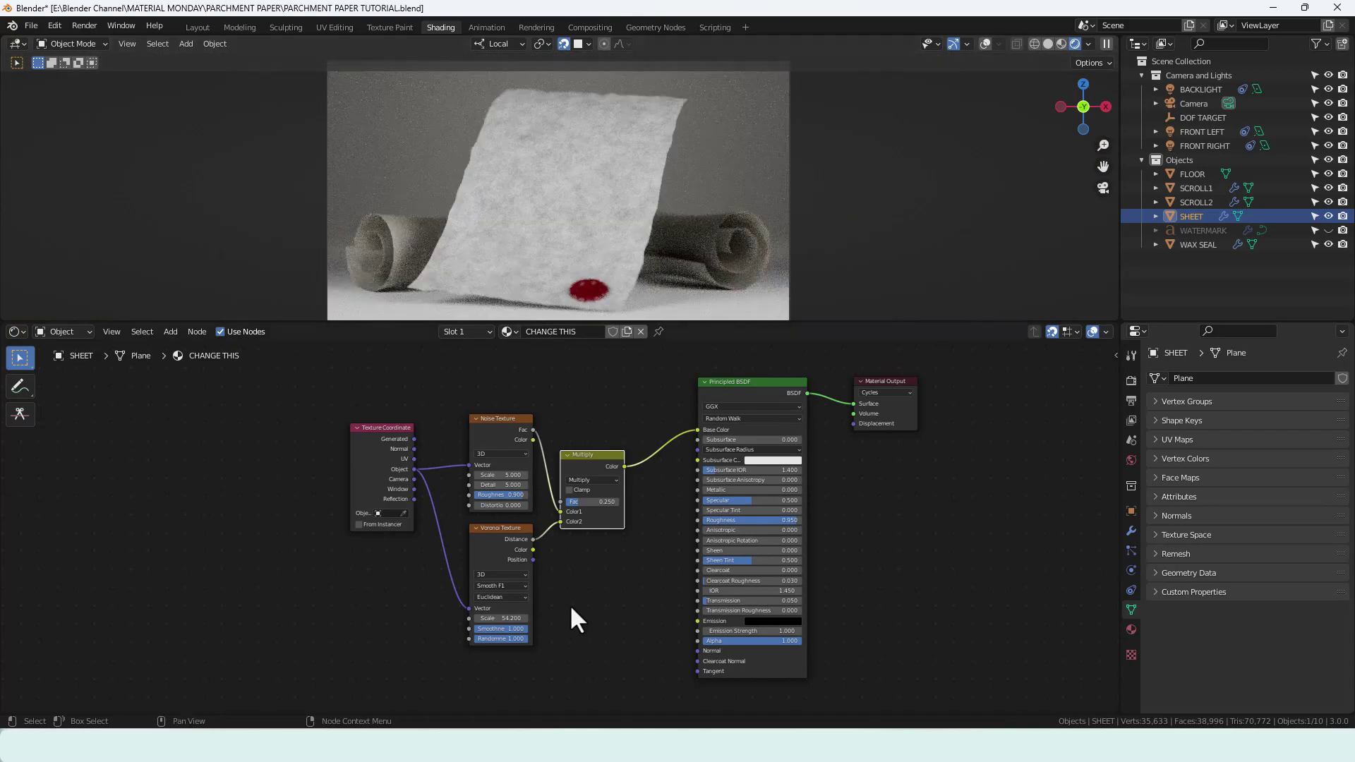
middle_click_drag(586, 574, 590, 576)
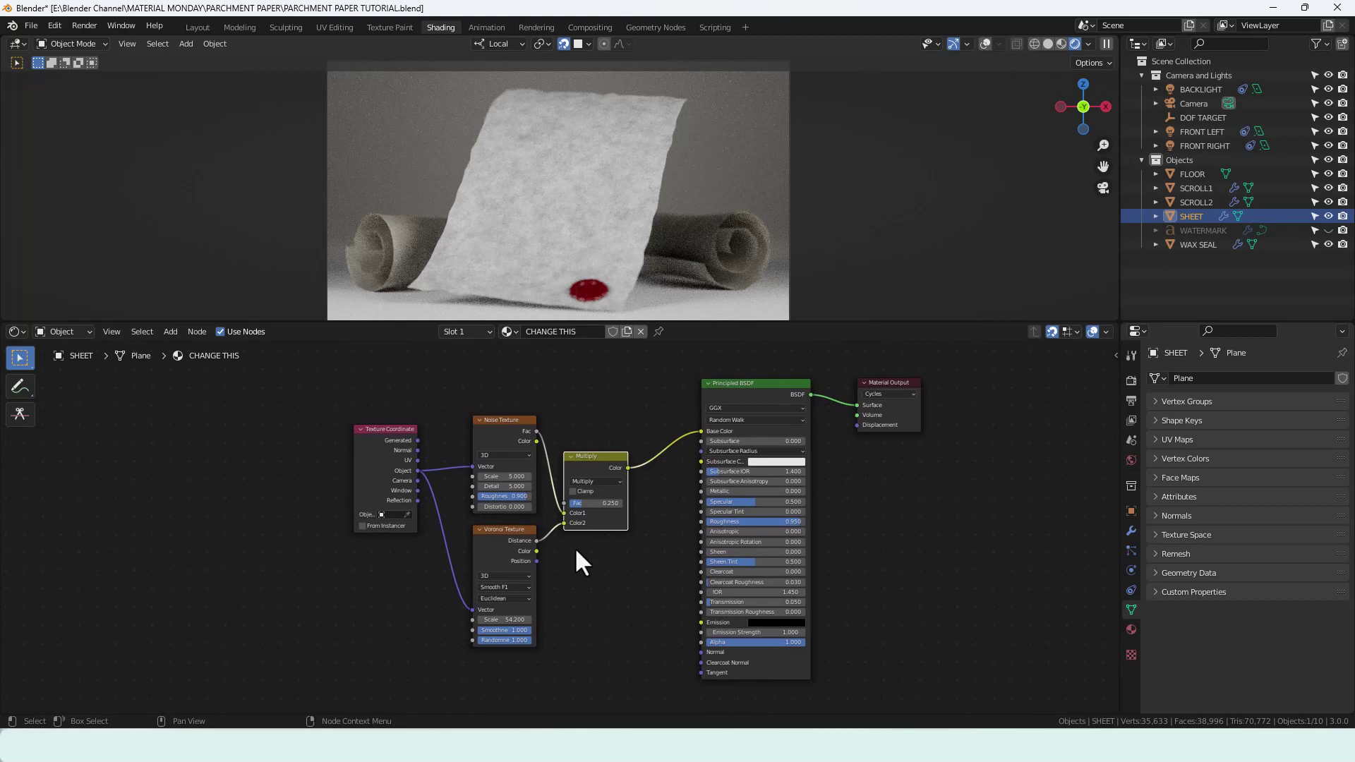
left_click_drag(321, 425, 314, 555)
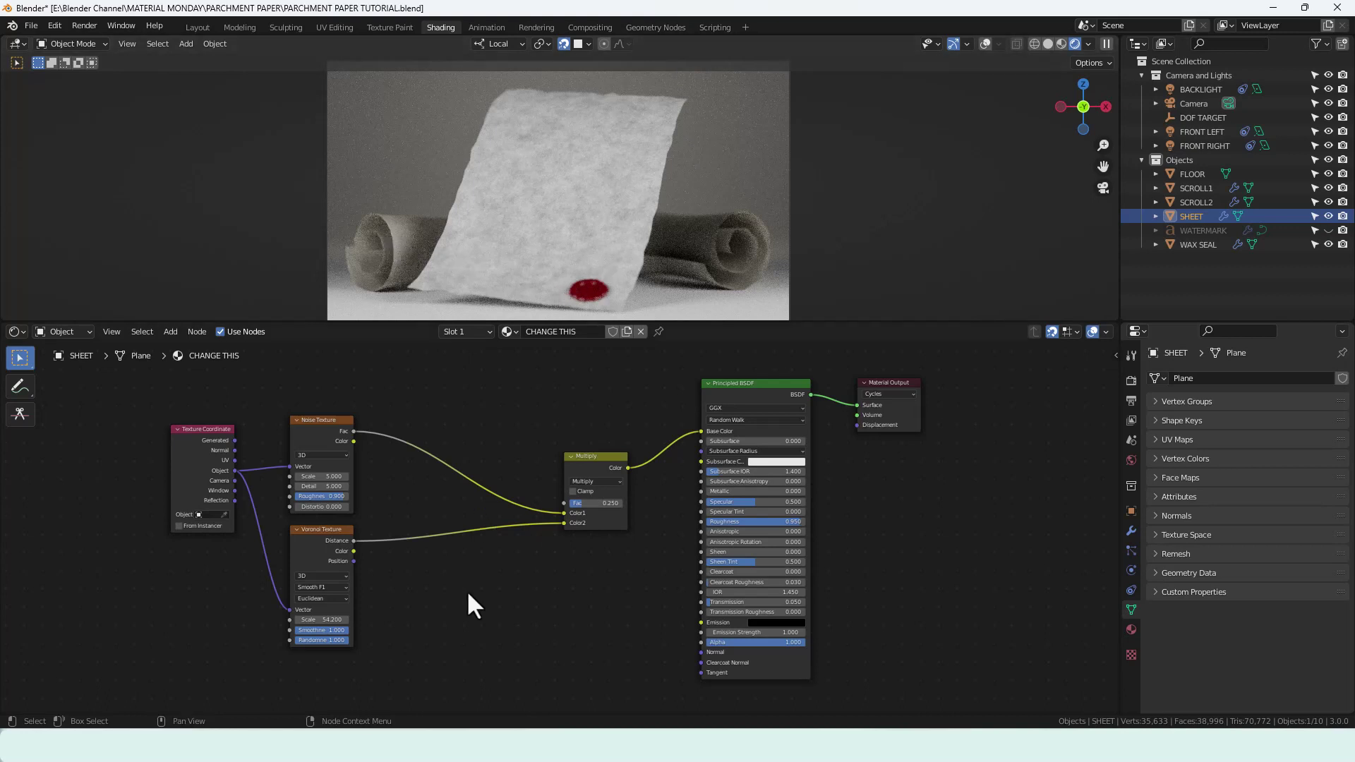
key("shift+a")
- Insert ColorRamps on the Noise→Multiply and Voronoi→Multiply links
left_click(439, 557)
type("col")
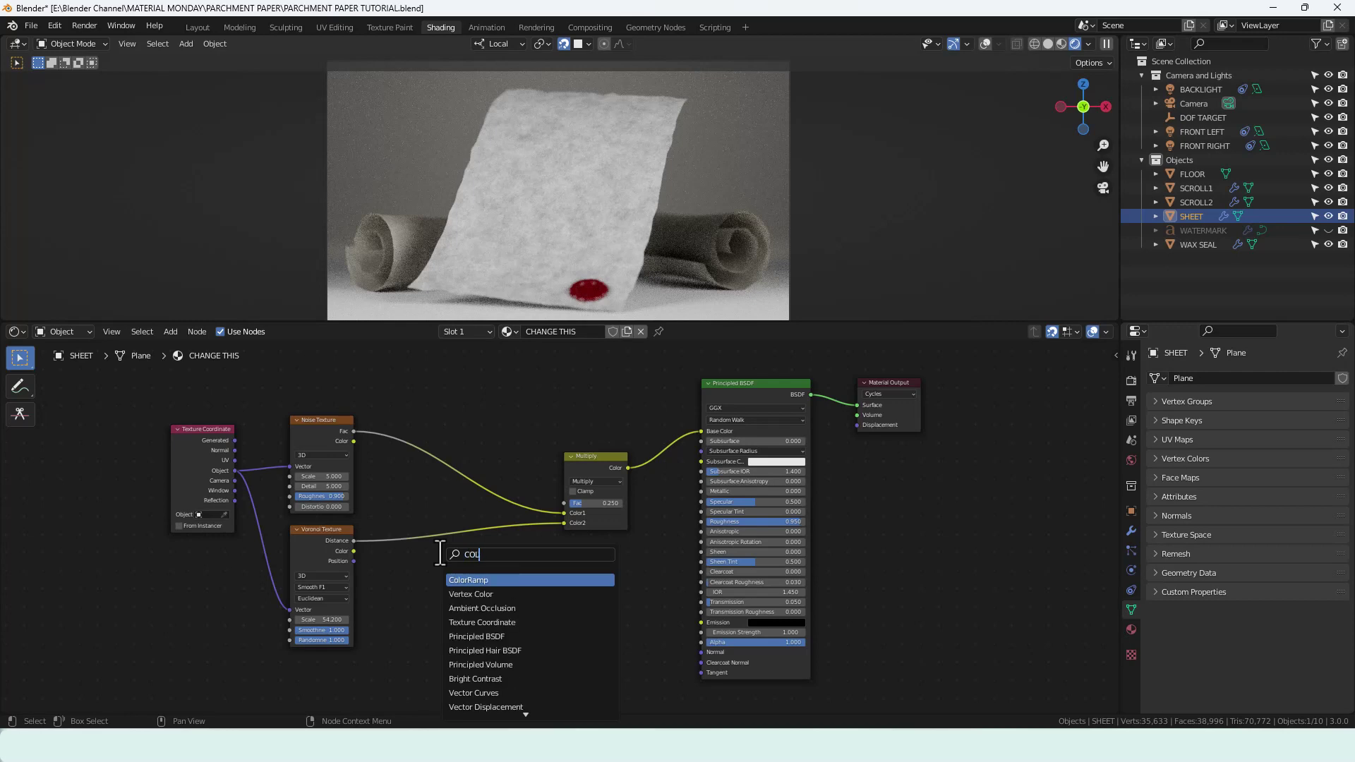
key("Return")
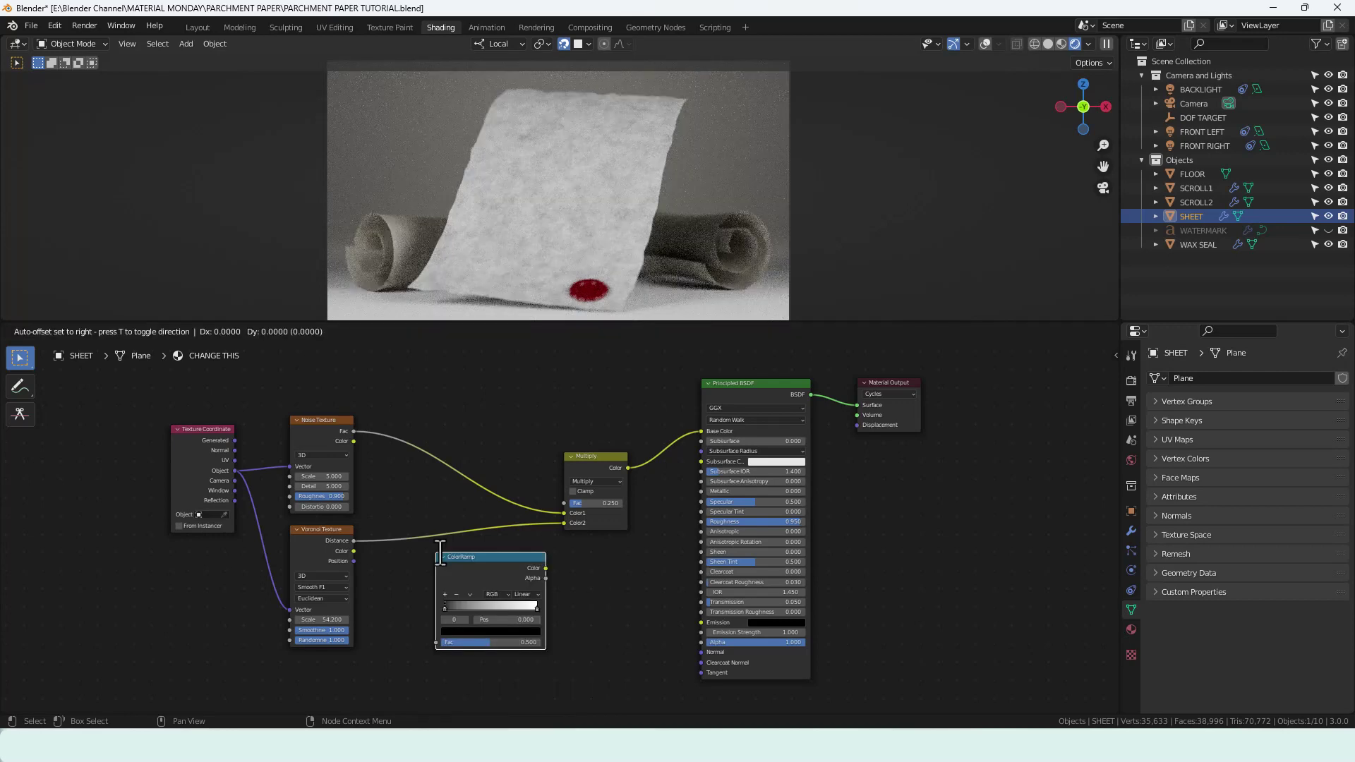
left_click(393, 411)
key("shift+a")
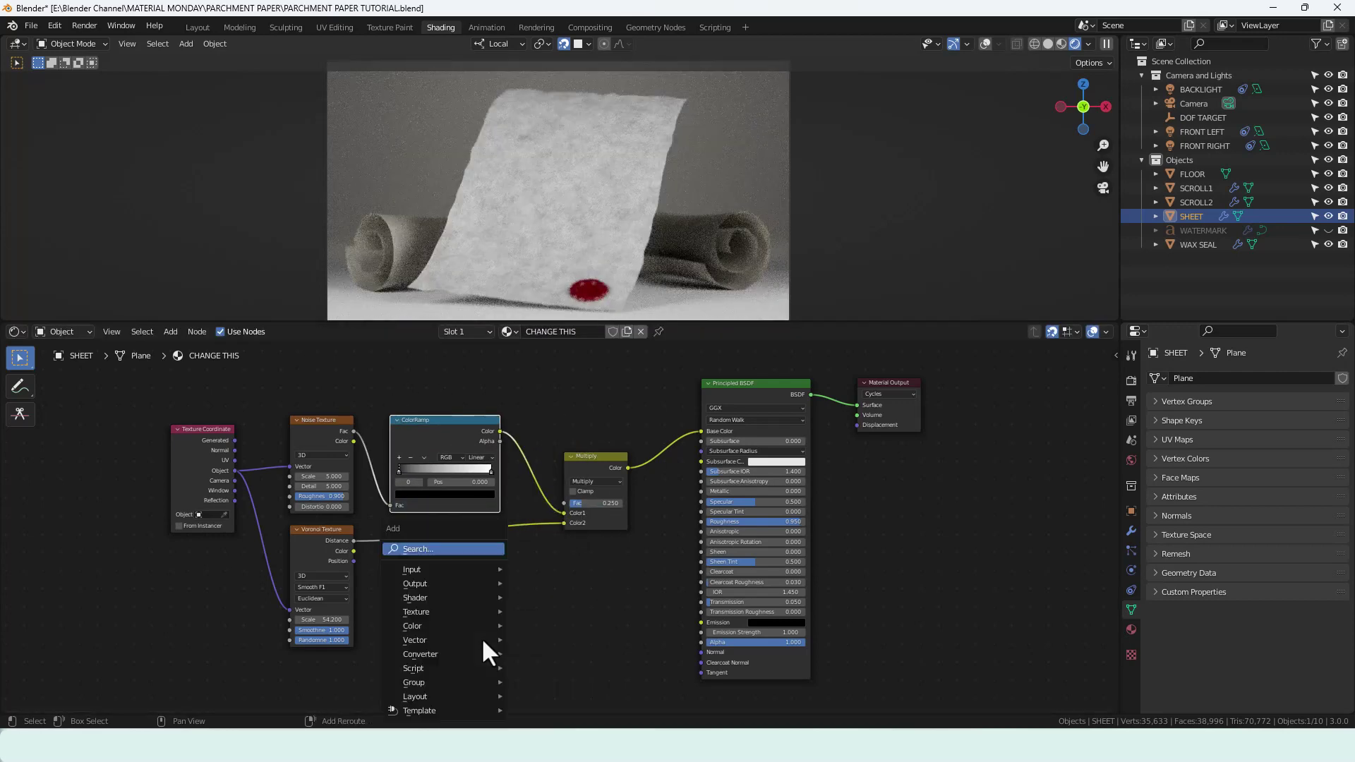
left_click(439, 555)
type("col")
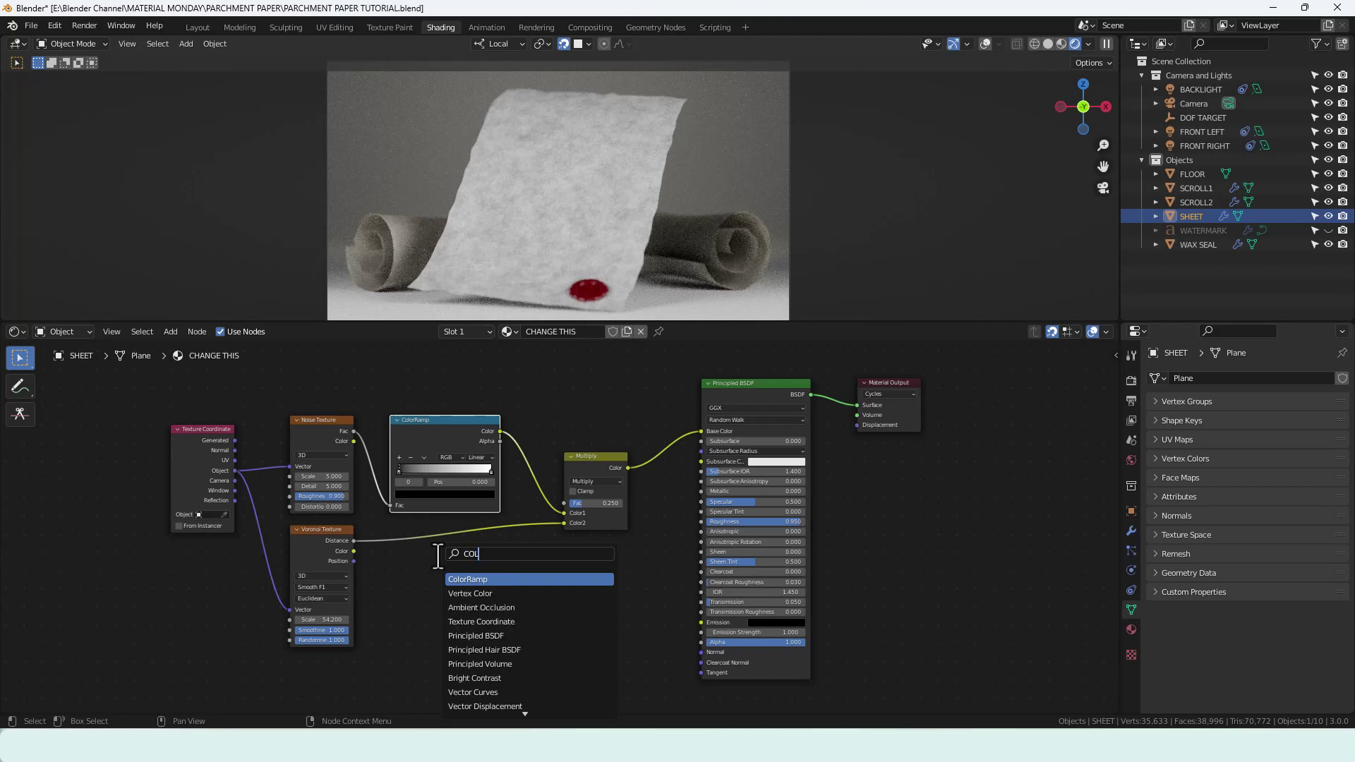
key("Return")
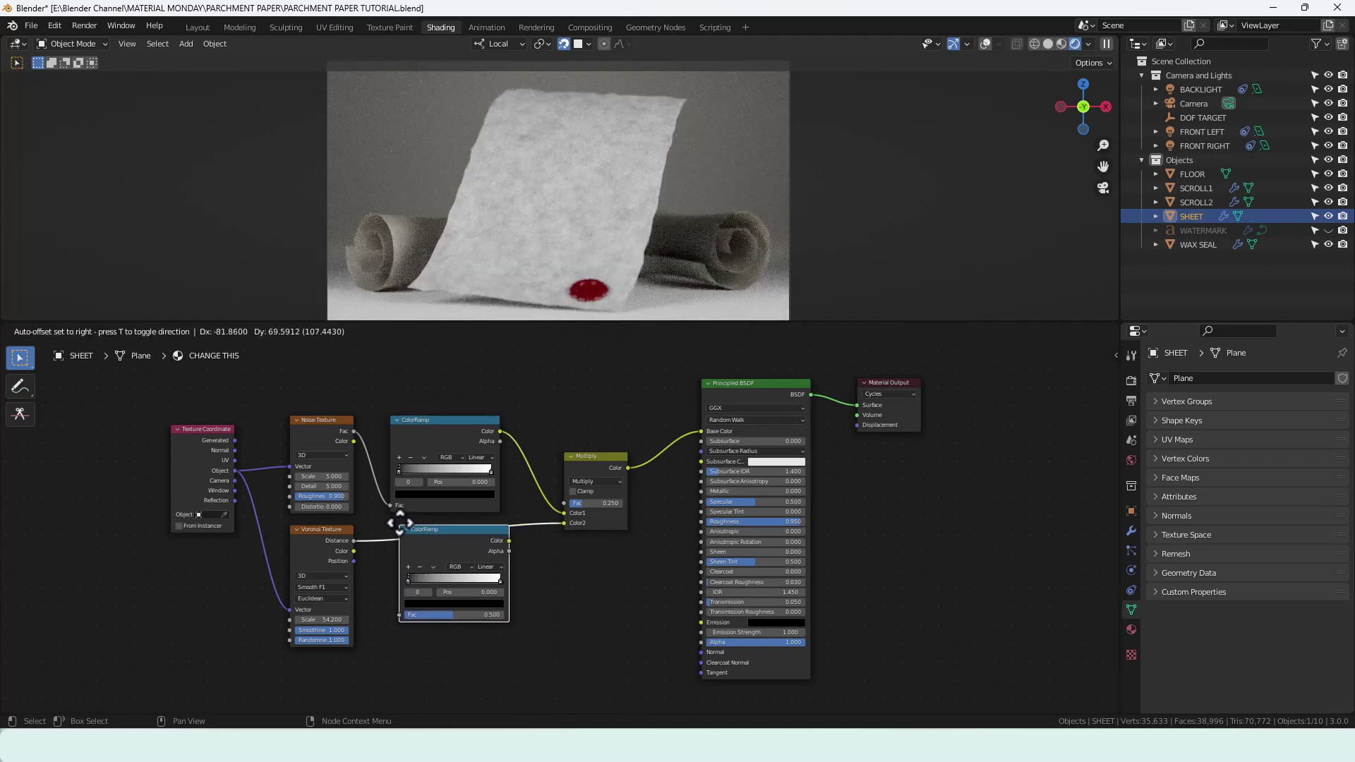
left_click(393, 521)
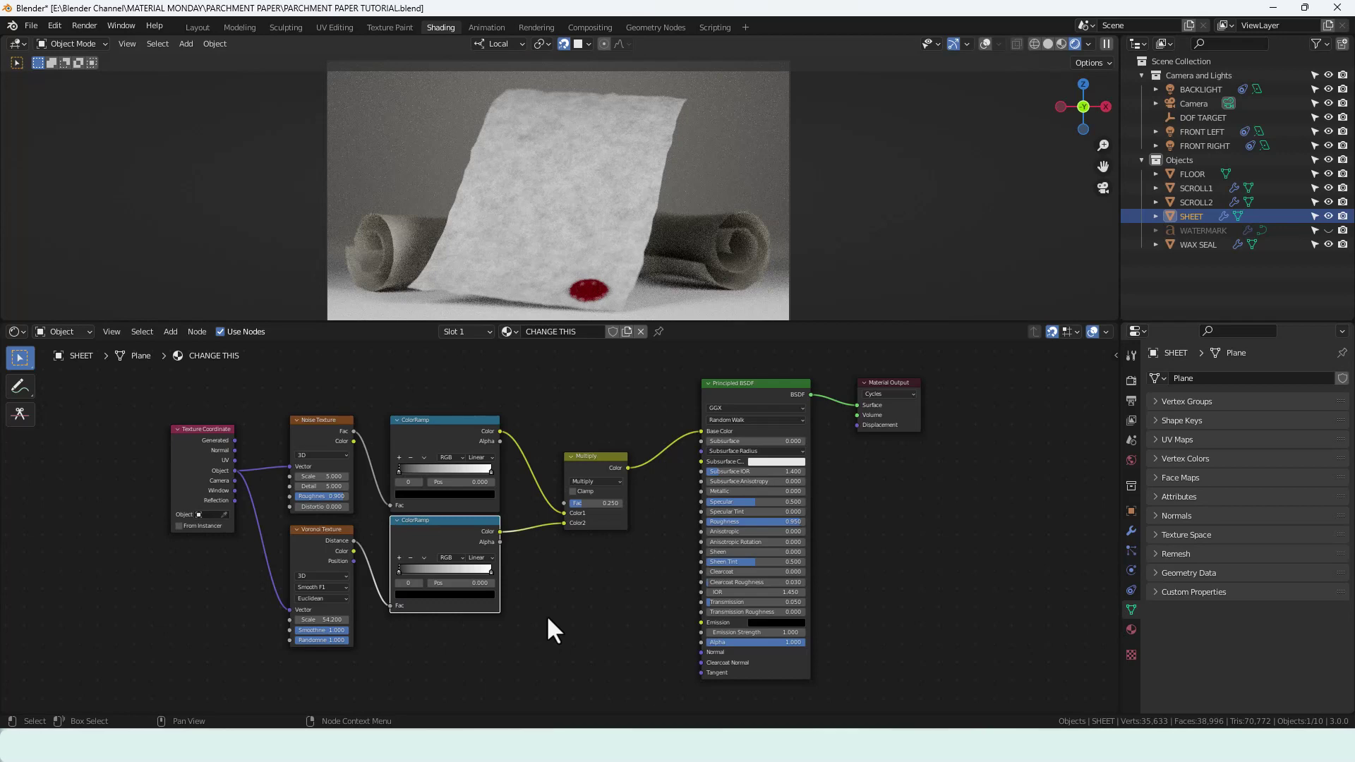
- Give the Voronoi ColorRamp B-Spline interpolation with its white stop at 0.25
left_click(481, 557)
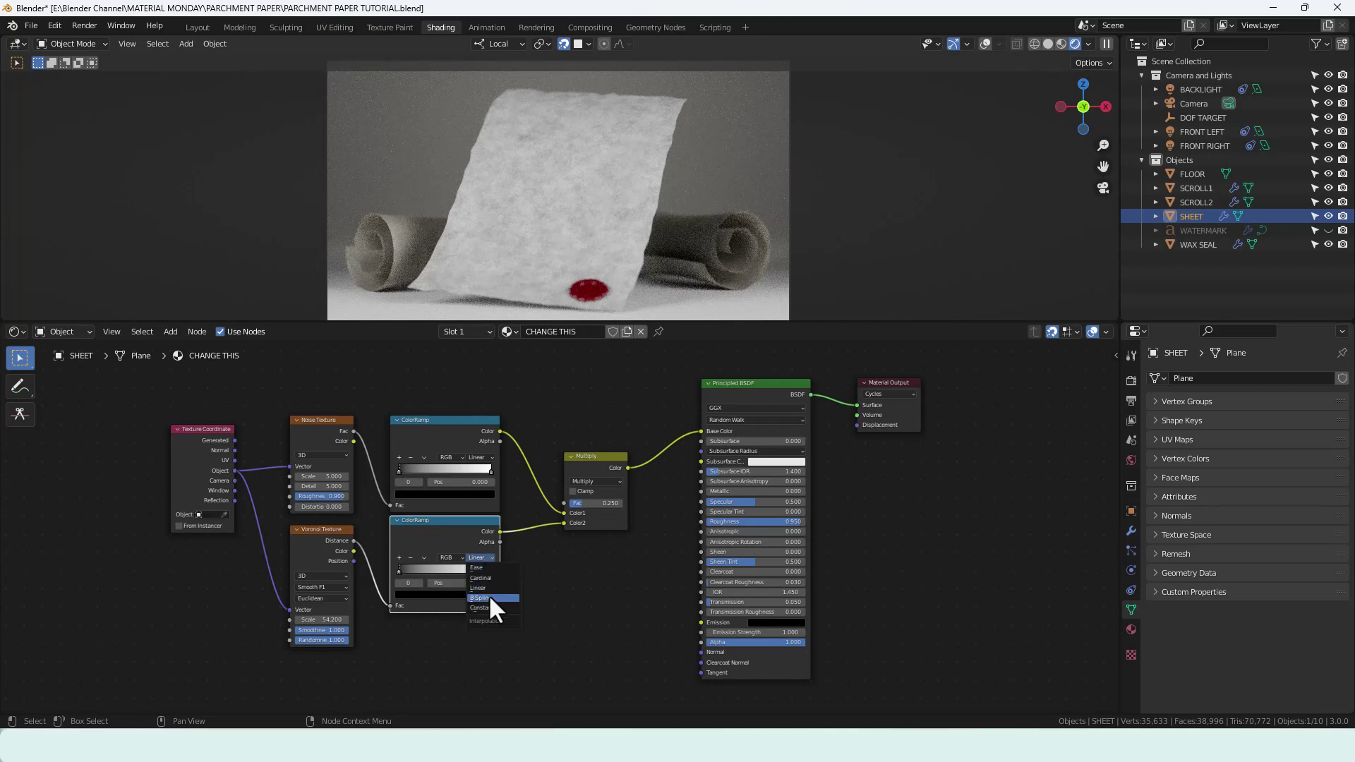
left_click(488, 597)
scroll(495, 635, "up", 1)
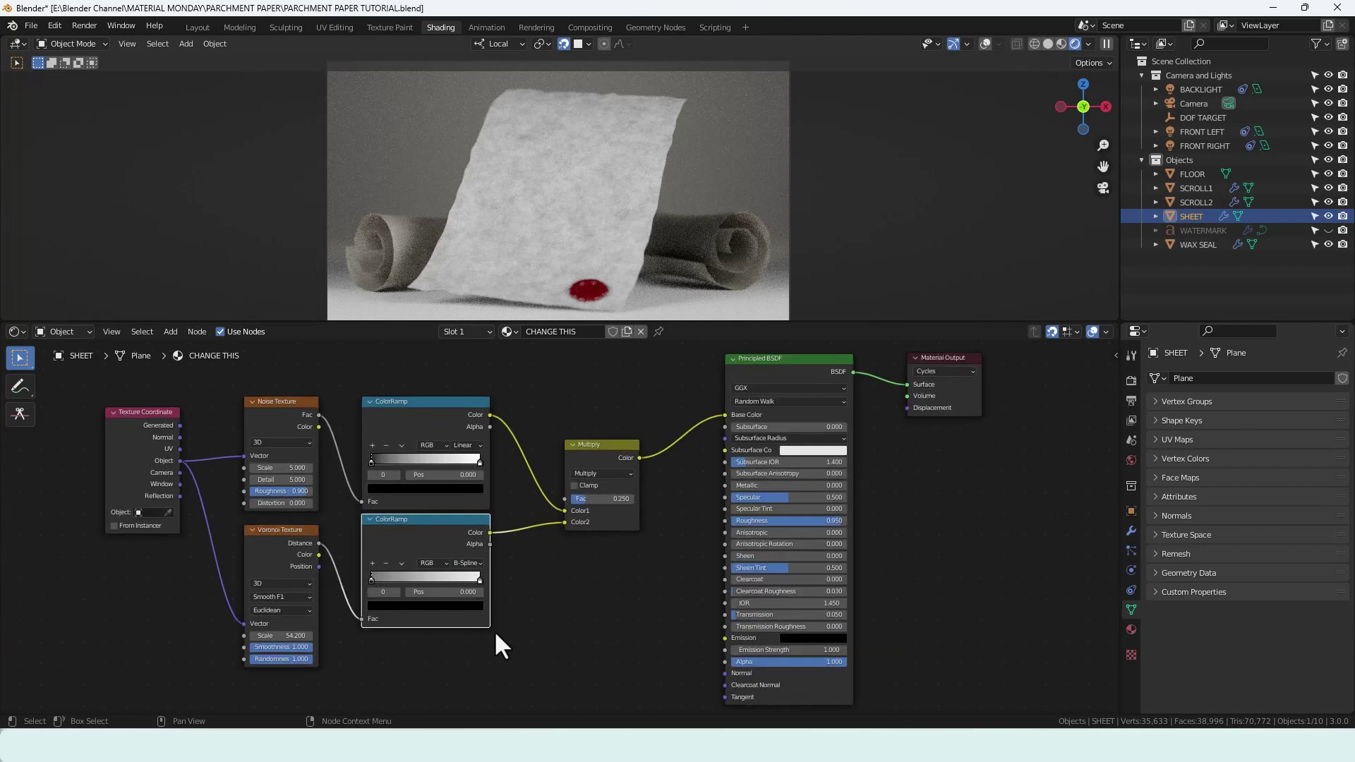
left_click(477, 579)
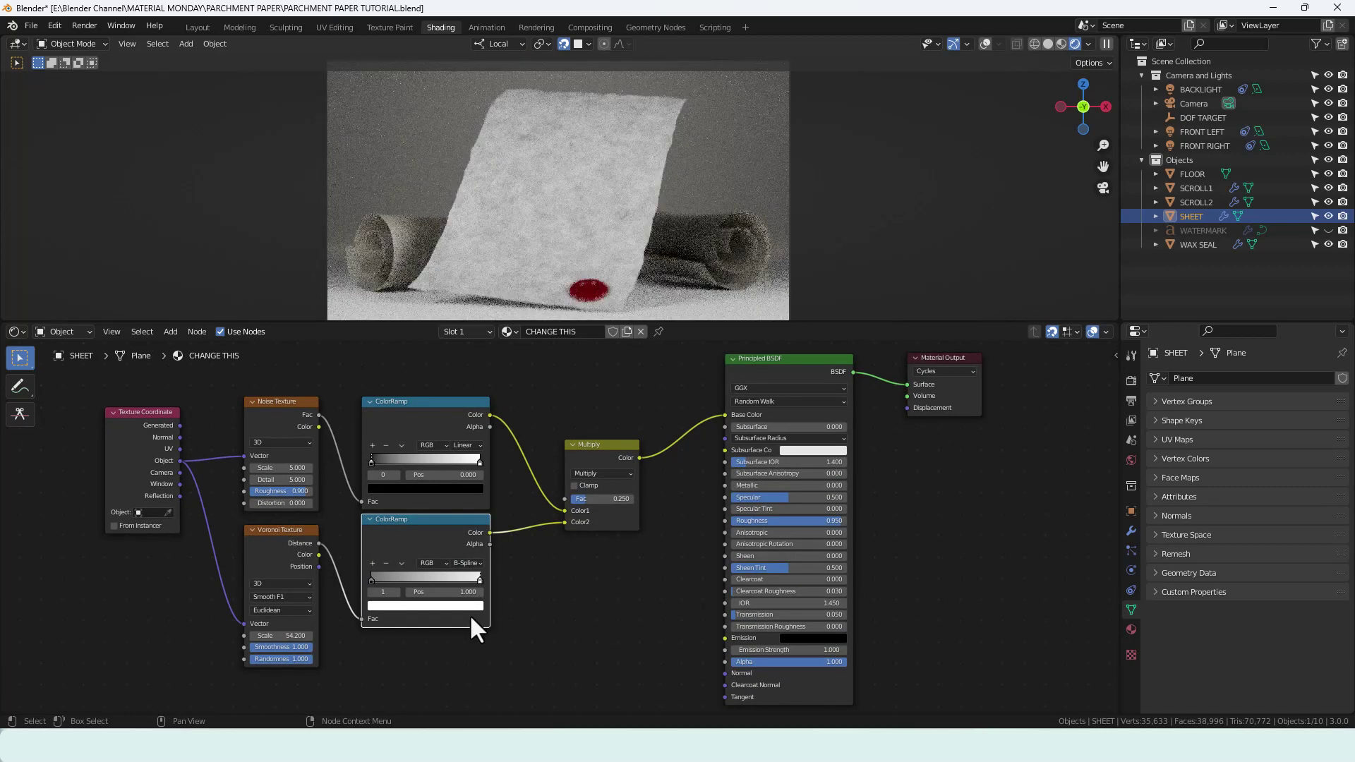
left_click(472, 609)
left_click(445, 593)
type(".25")
key("Return")
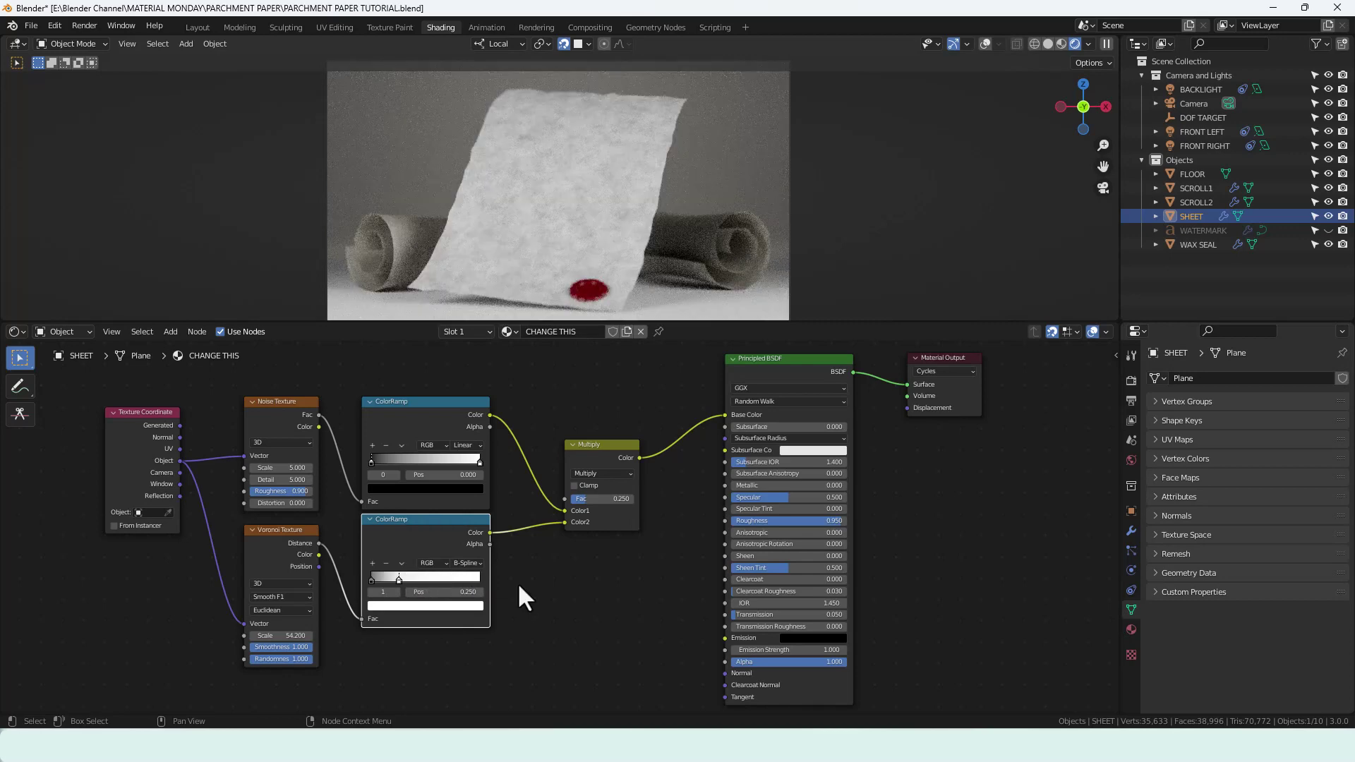
middle_click_drag(547, 569, 551, 573)
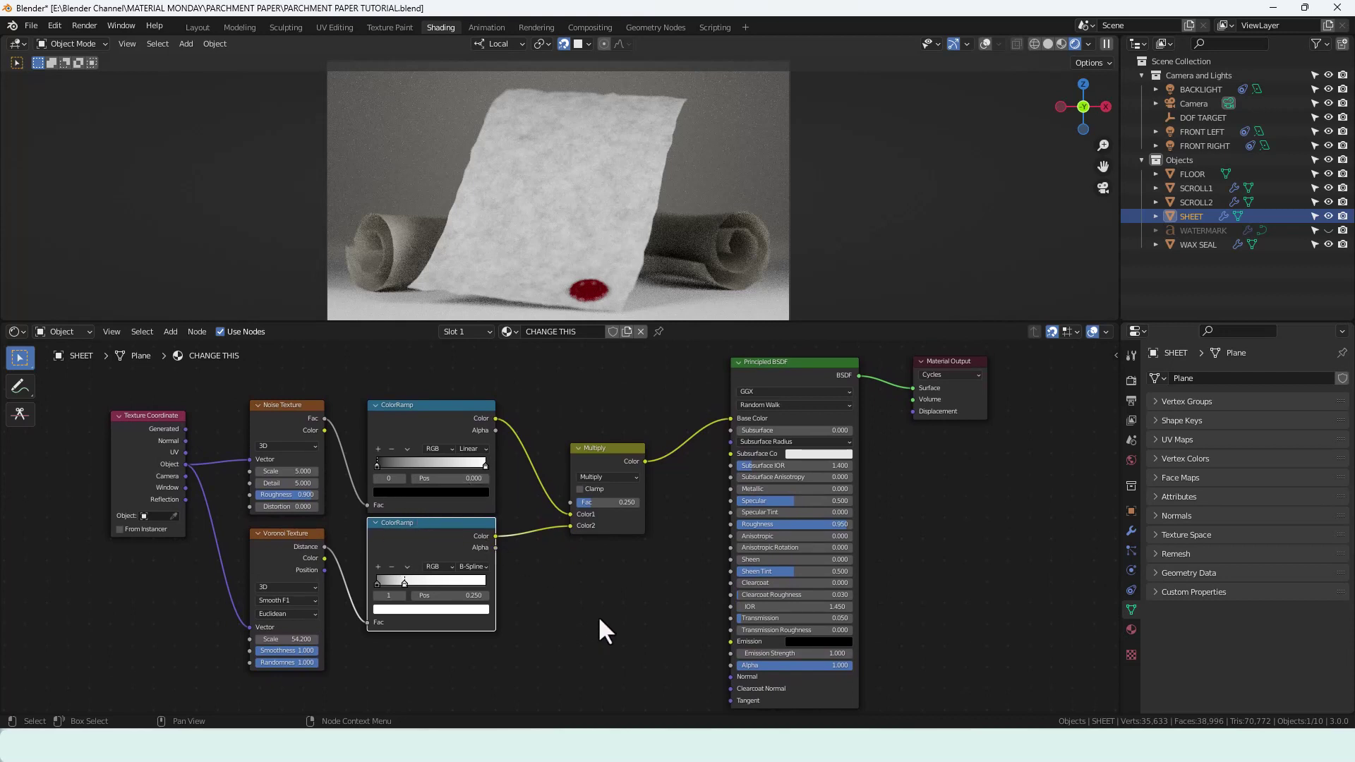
middle_click_drag(624, 616, 519, 619)
- Add a third ColorRamp and move the Principled BSDF and Material Output to the right
key("shift+a")
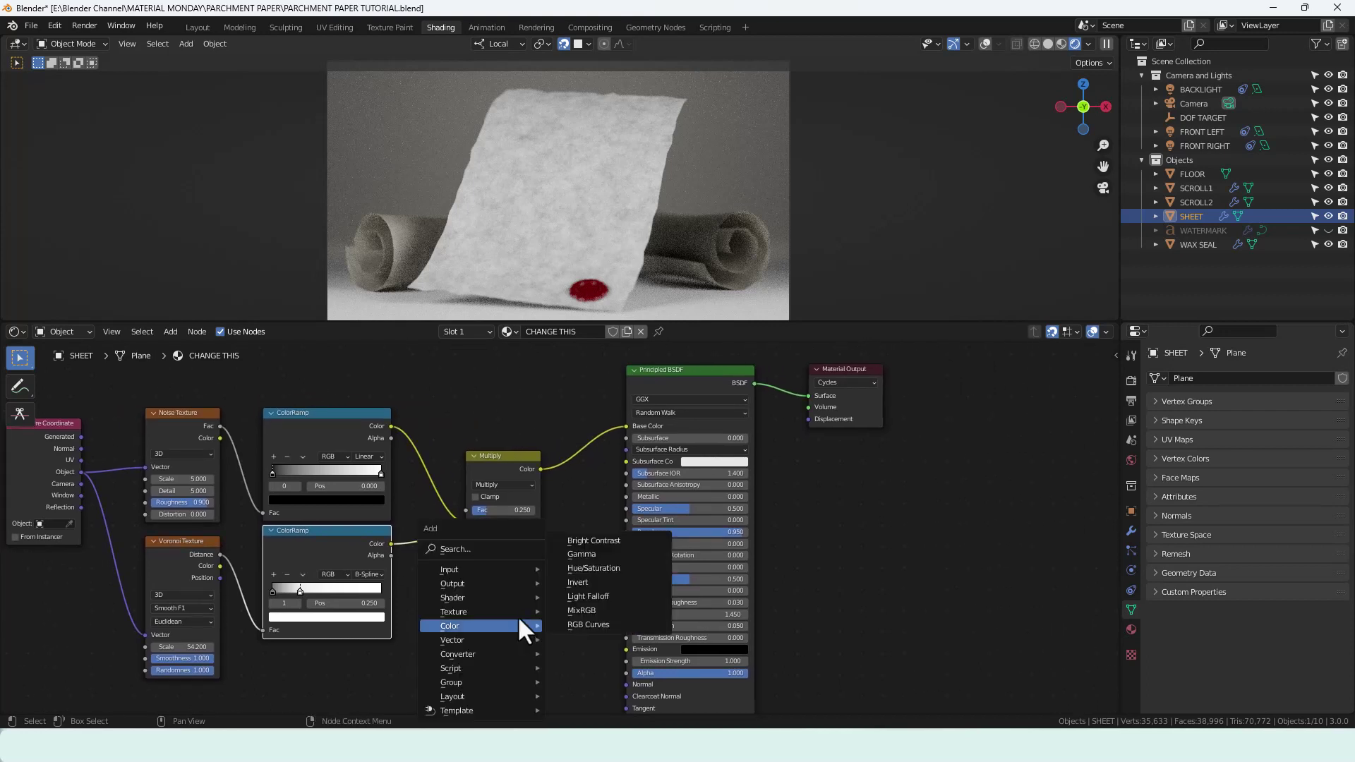
left_click(476, 549)
type("color ramp")
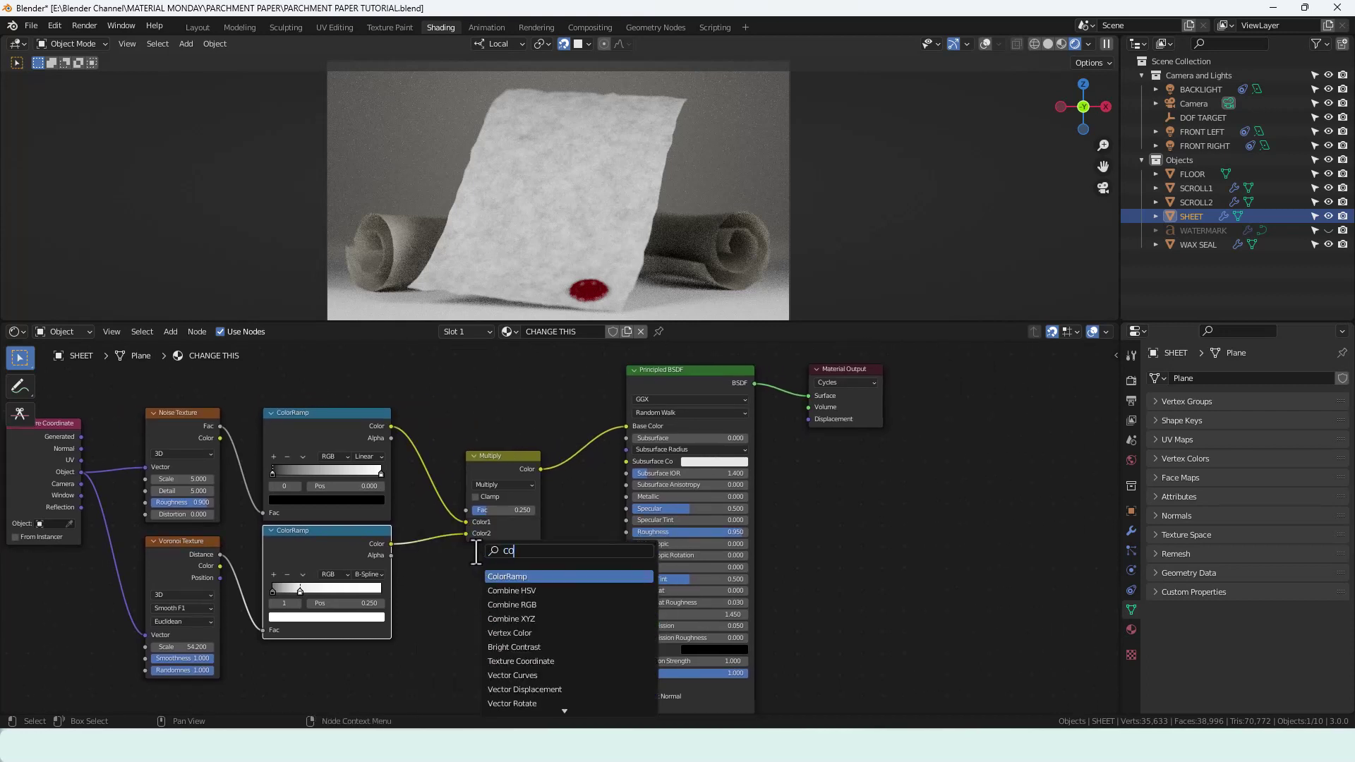
key("Return")
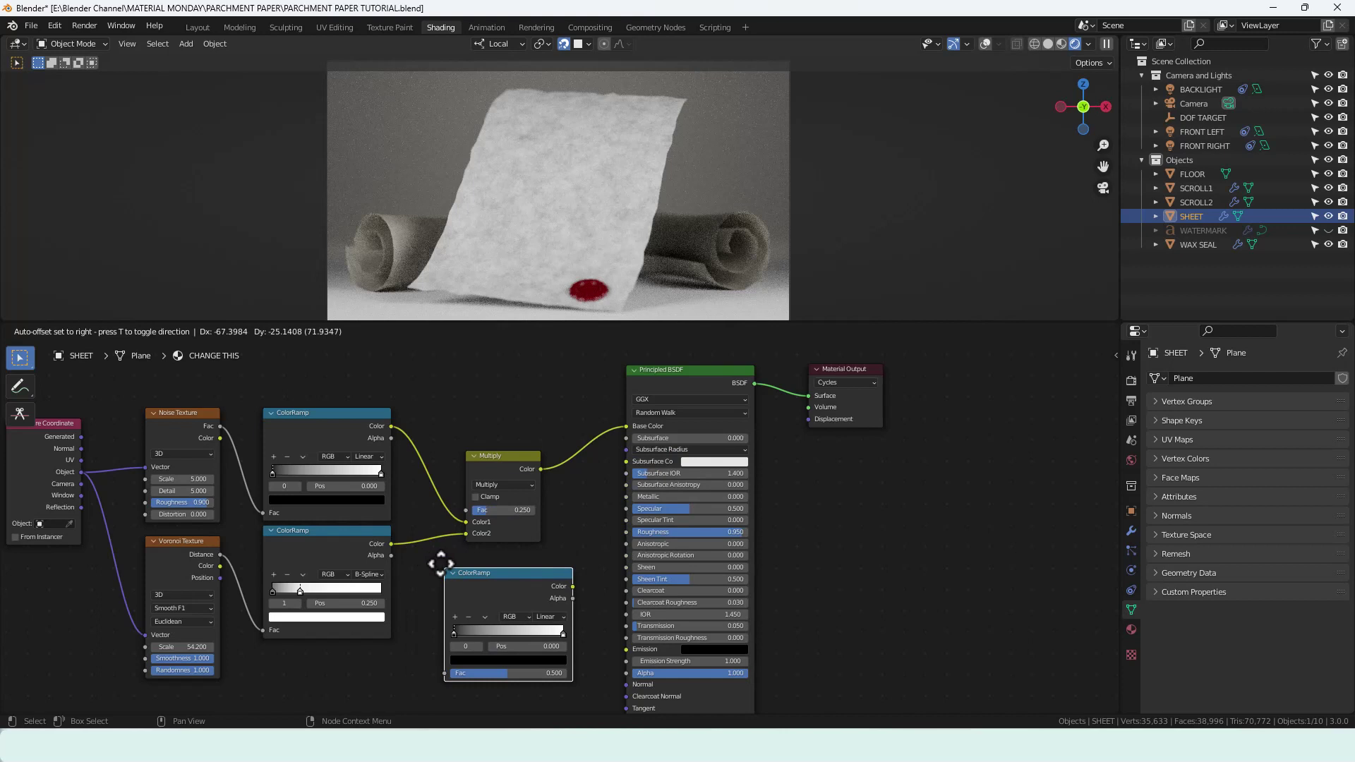
left_click(443, 563)
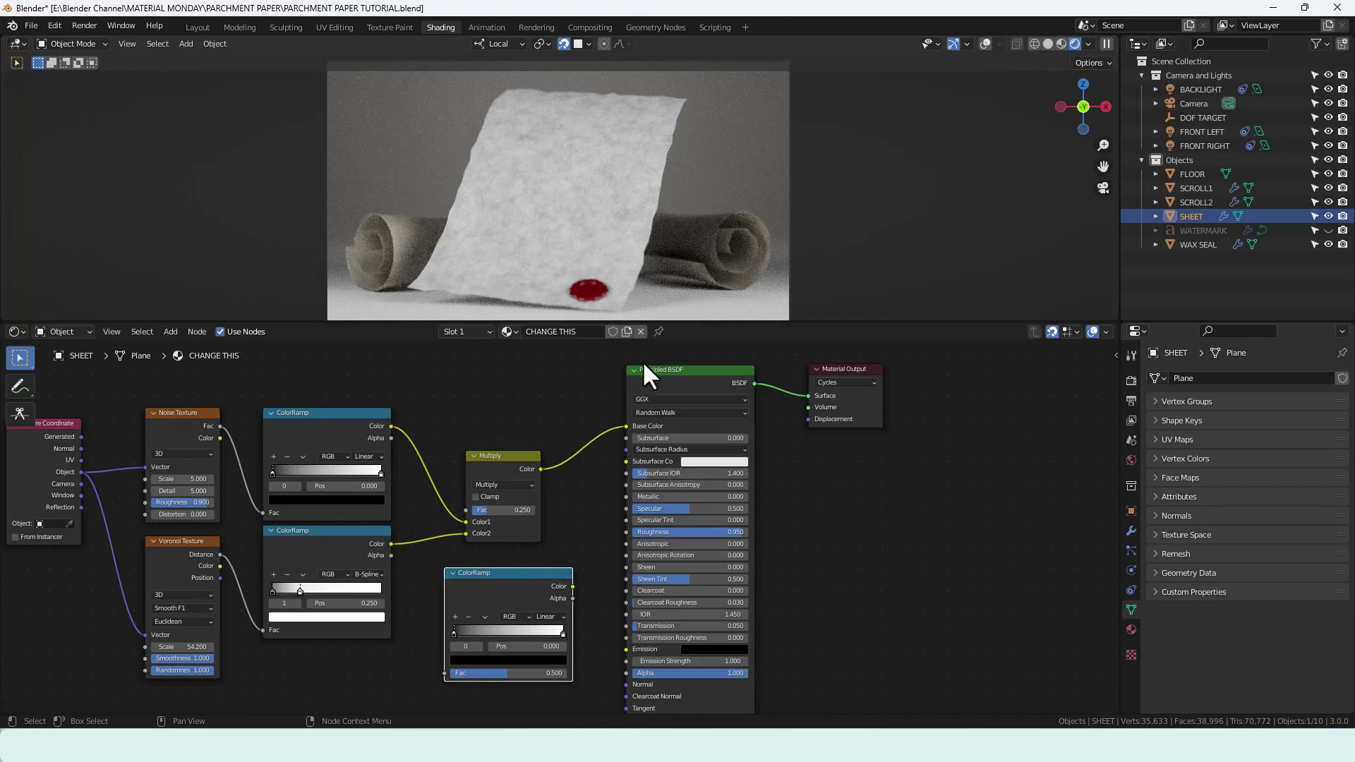
left_click_drag(637, 354, 930, 485)
left_click_drag(725, 402, 886, 395)
left_click(523, 577)
key("g")
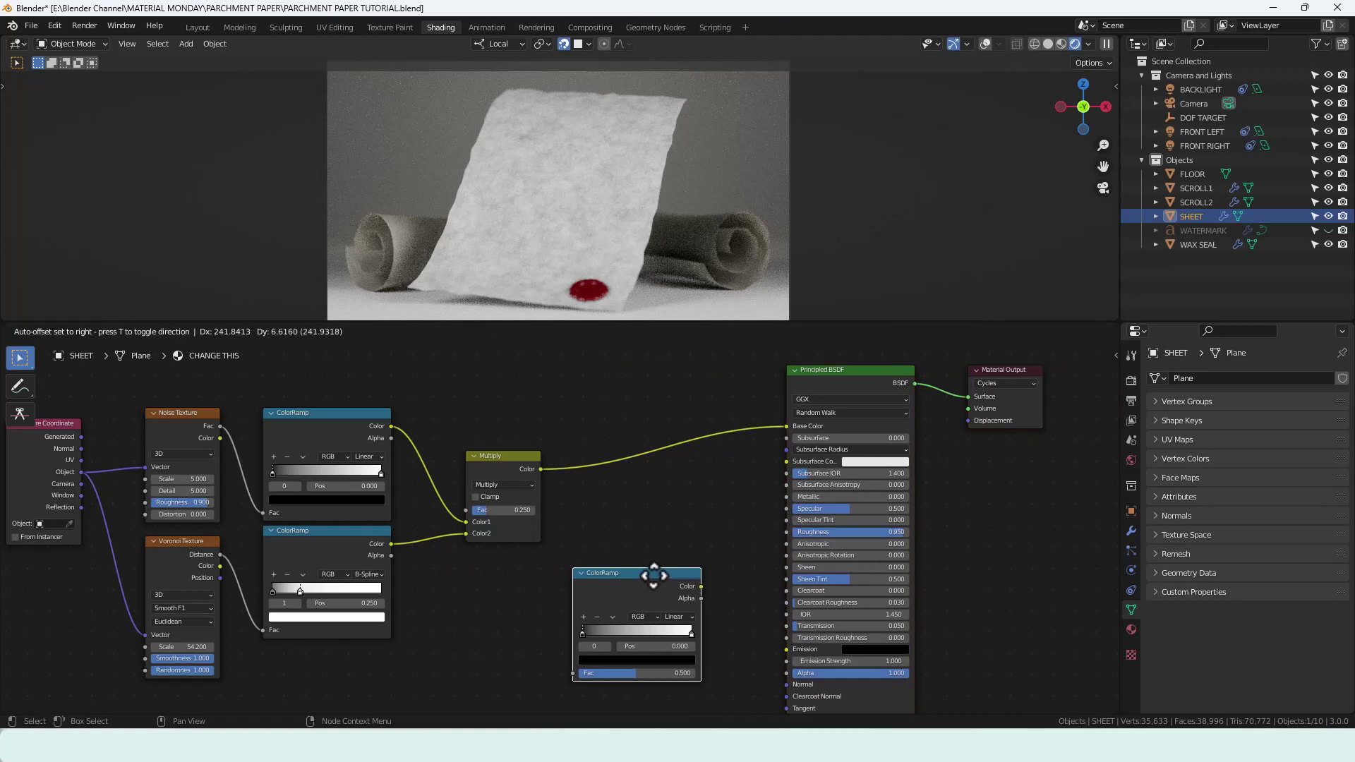
left_click(656, 576)
- Add an Ambient Occlusion node, Distance 0.01, feeding its Color into the new ramp's Fac
key("shift+a")
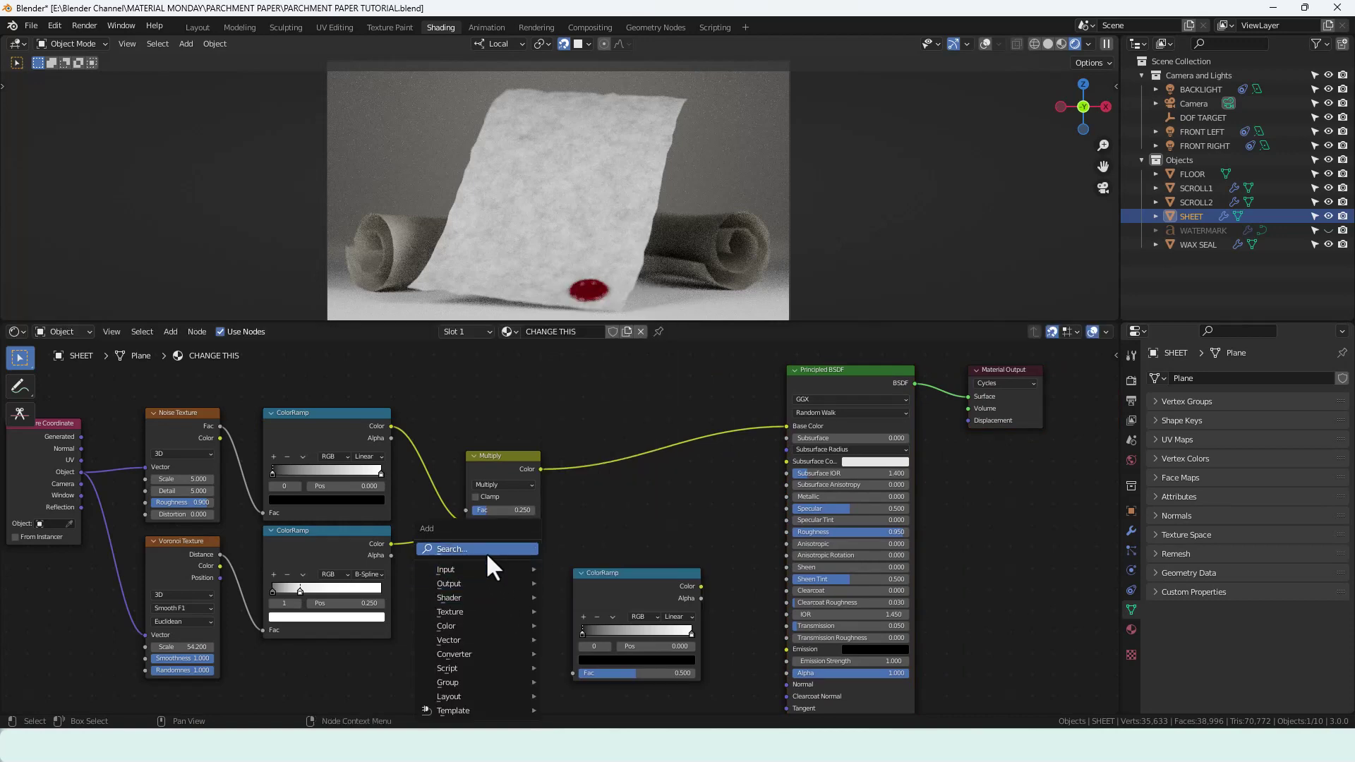
left_click(485, 552)
key("Return")
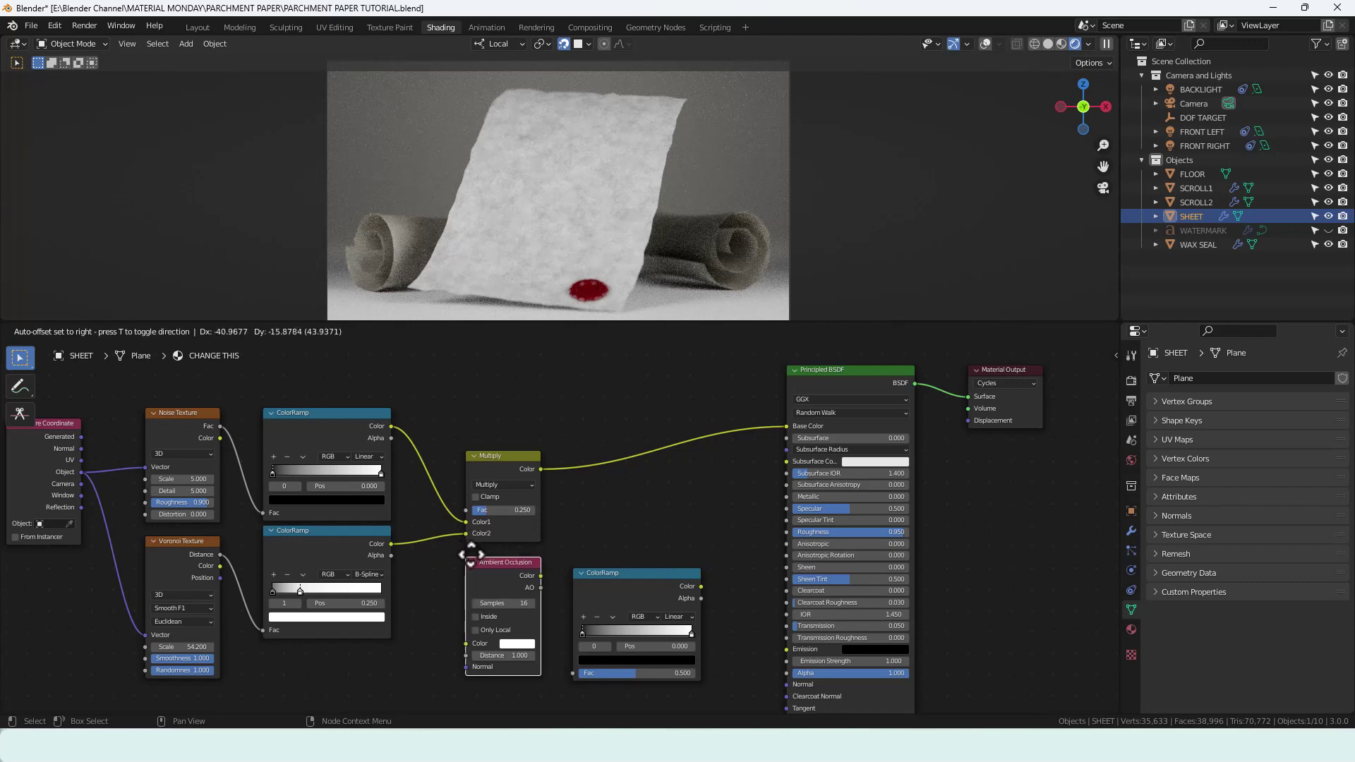
left_click(473, 557)
scroll(548, 530, "down", 3, "shift")
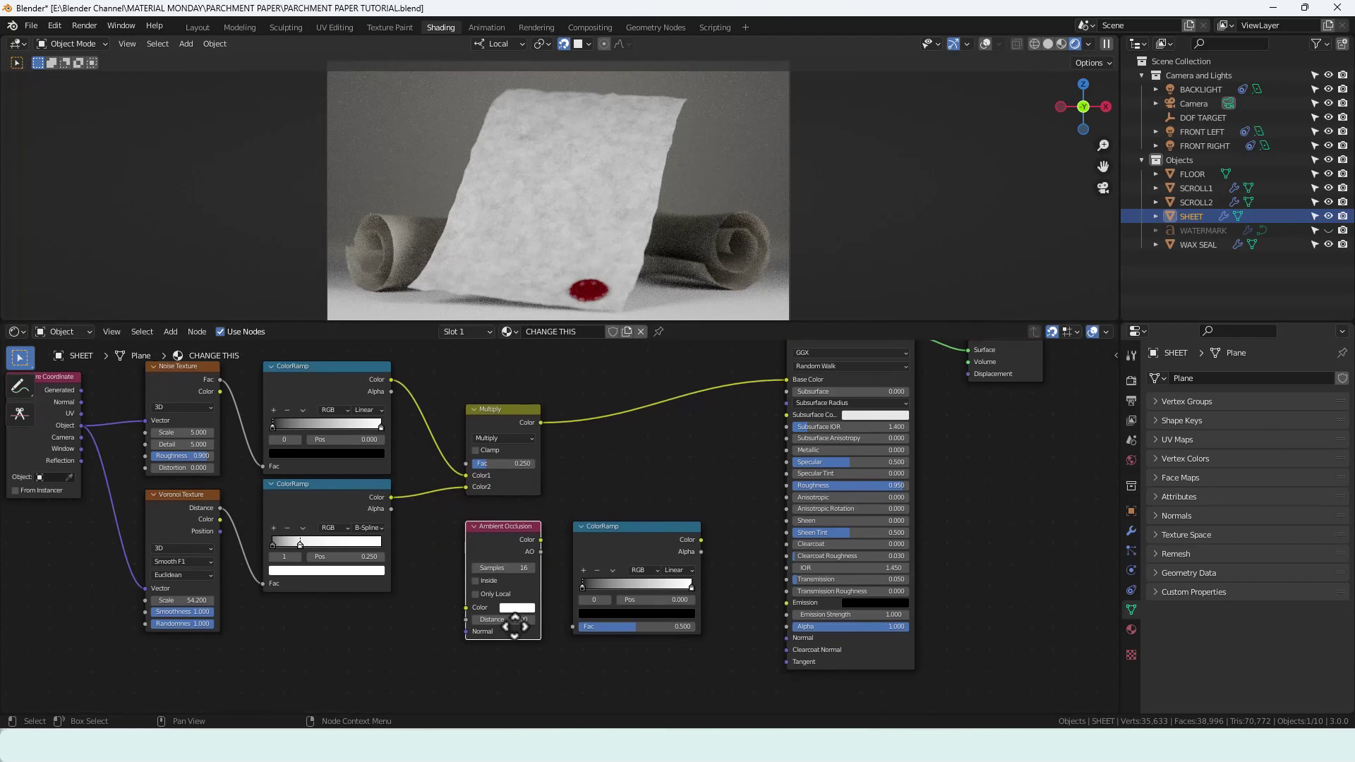
left_click_drag(540, 532, 572, 619)
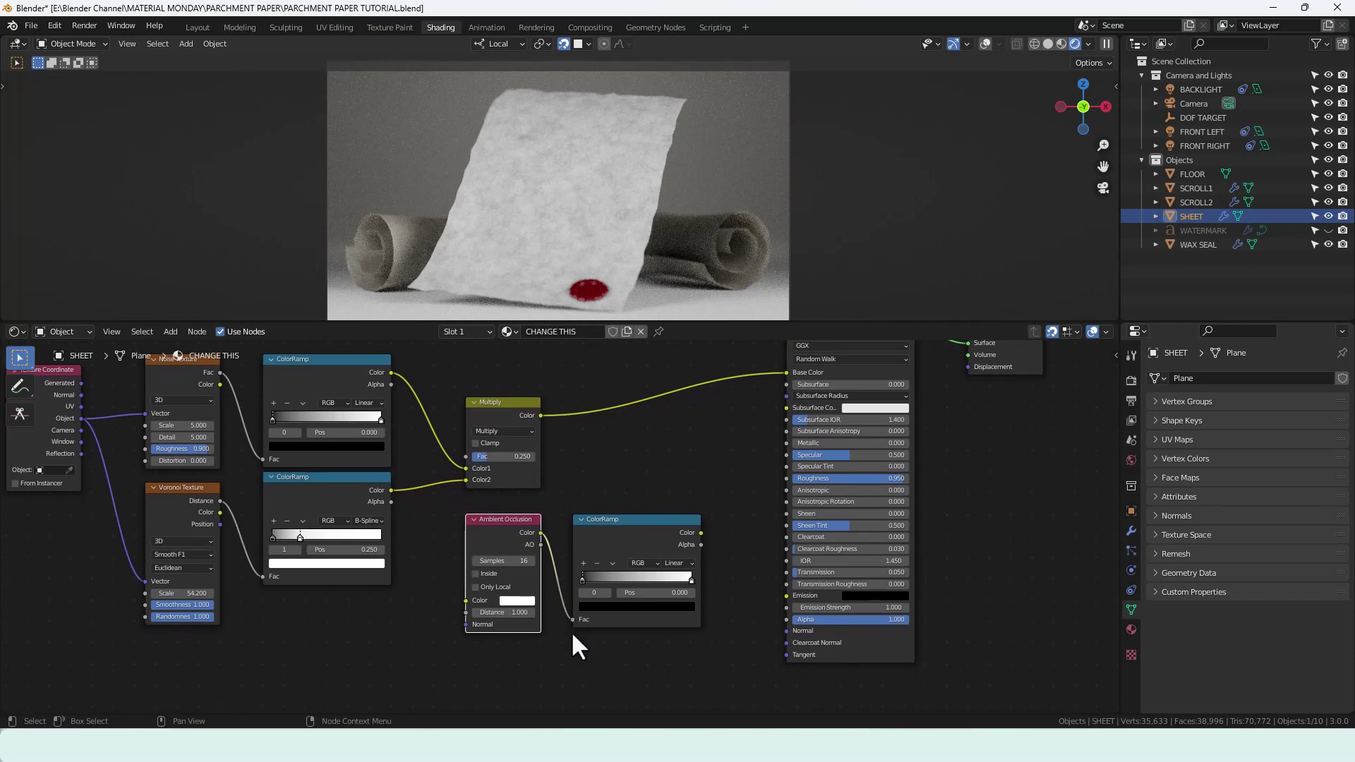
left_click(508, 613)
key("BackSpace")
type(".01")
key("Return")
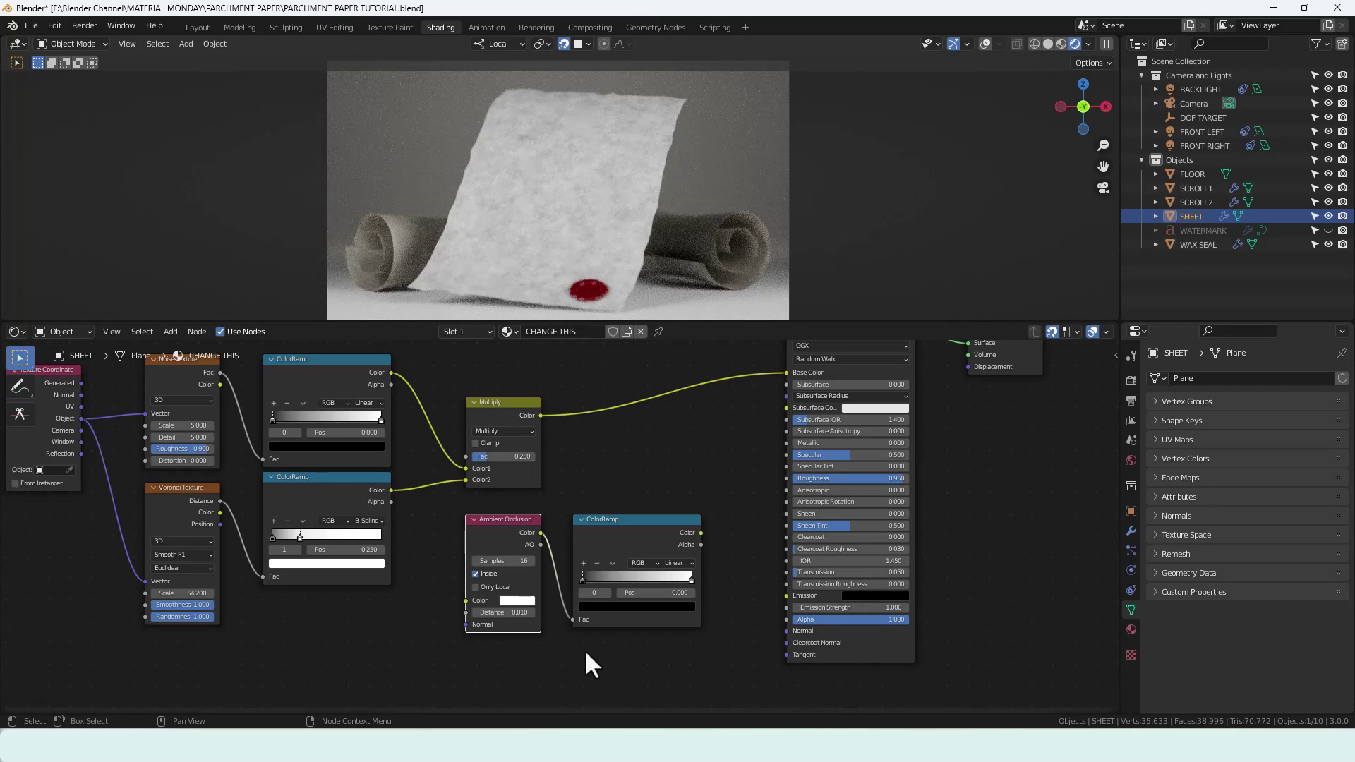
middle_click_drag(585, 650, 556, 675)
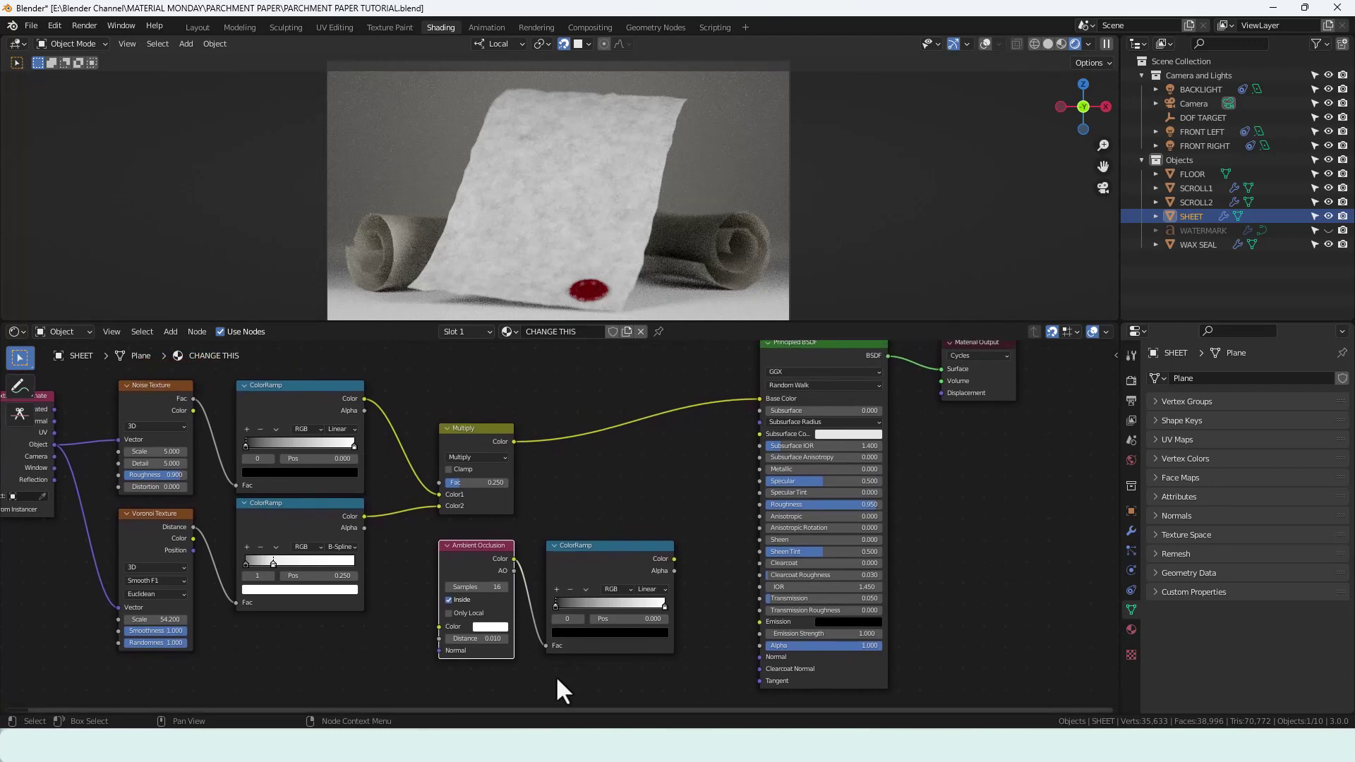
- Join the AO ColorRamp and Multiply output in a new Mix node set to Darken
right_click_drag(593, 570, 475, 441, "ctrl+shift")
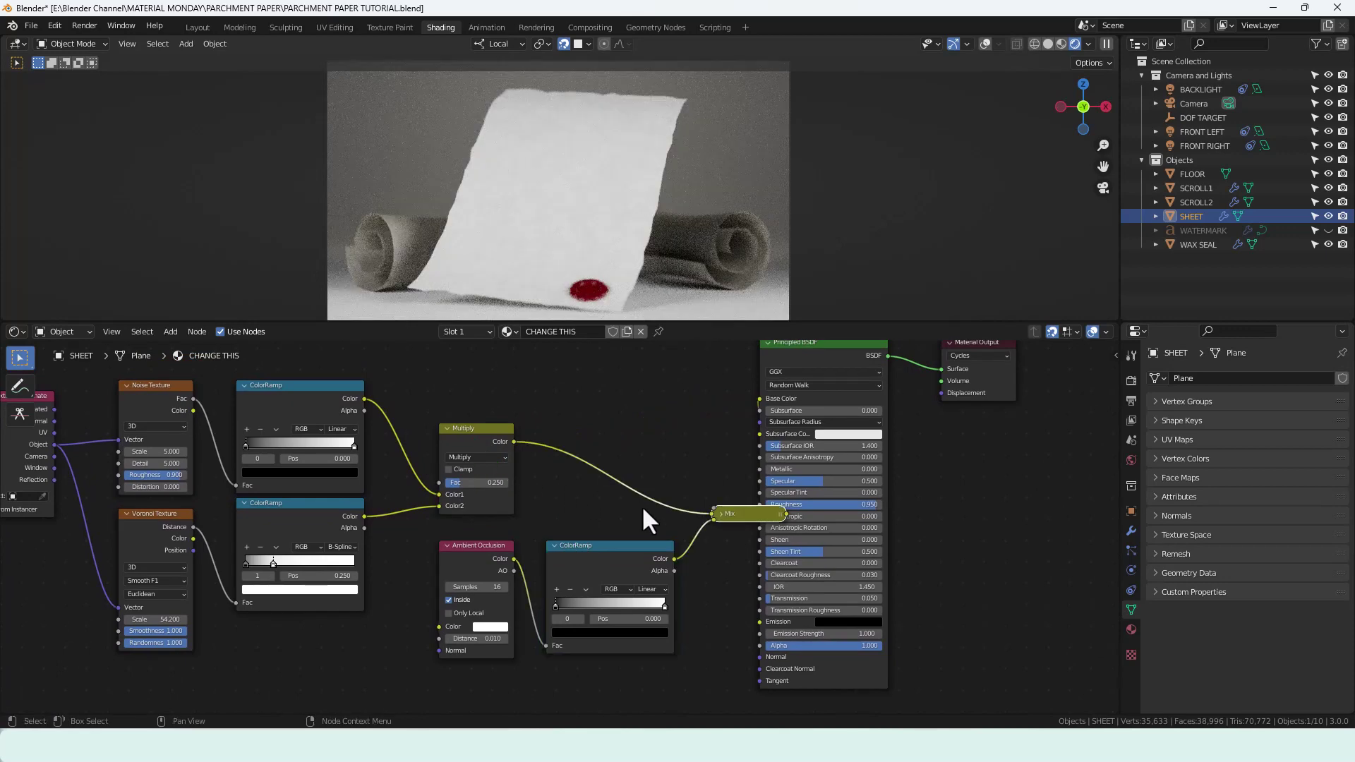
left_click(720, 514)
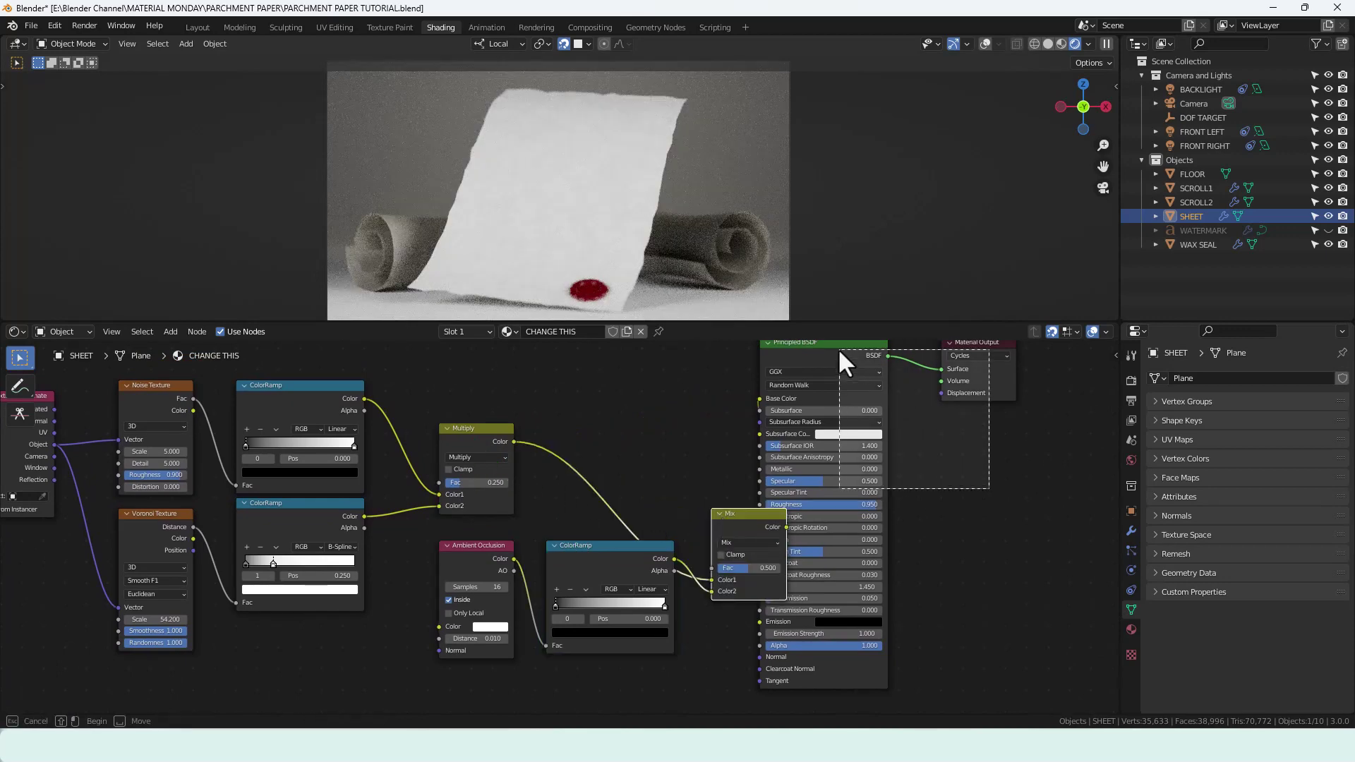
left_click_drag(837, 349, 929, 371)
left_click_drag(748, 515, 742, 442)
scroll(734, 598, "up", 1)
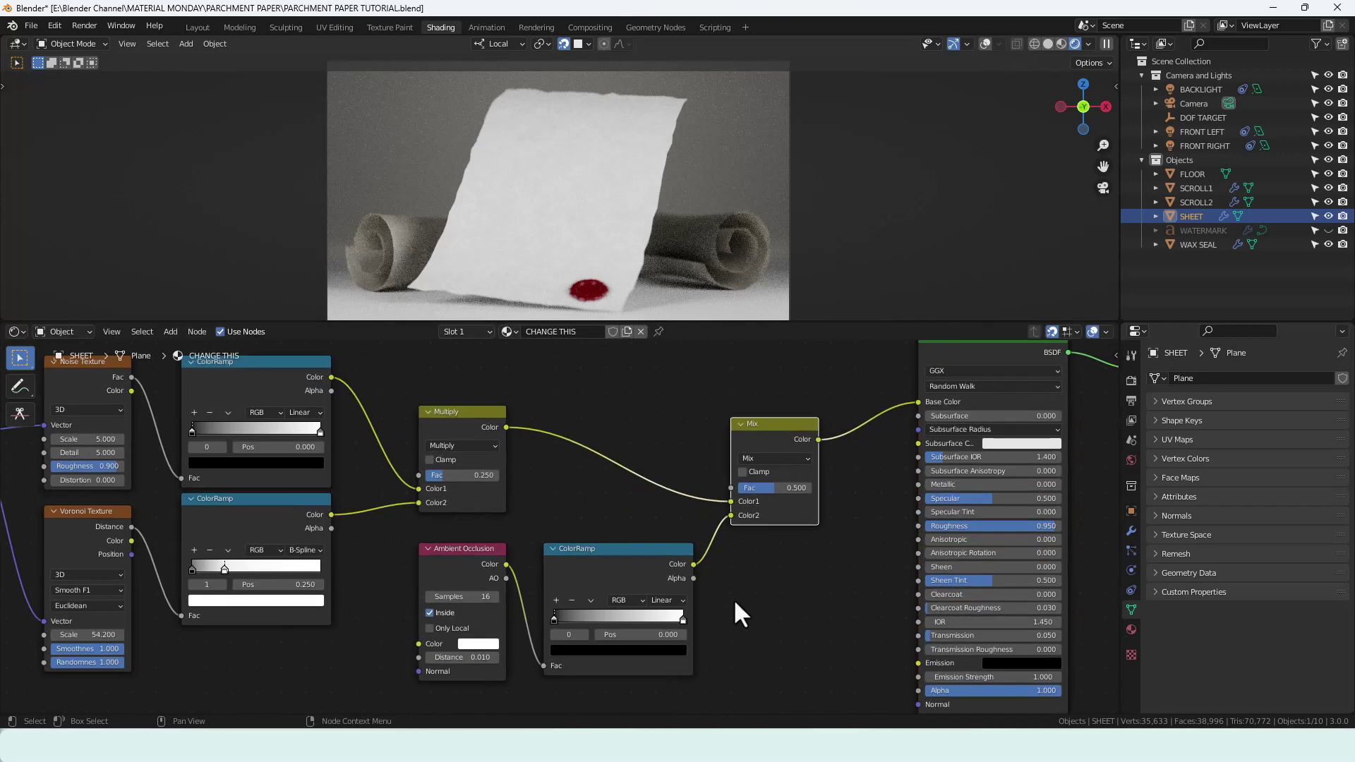
scroll(734, 599, "right", 1, "ctrl")
left_click(724, 458)
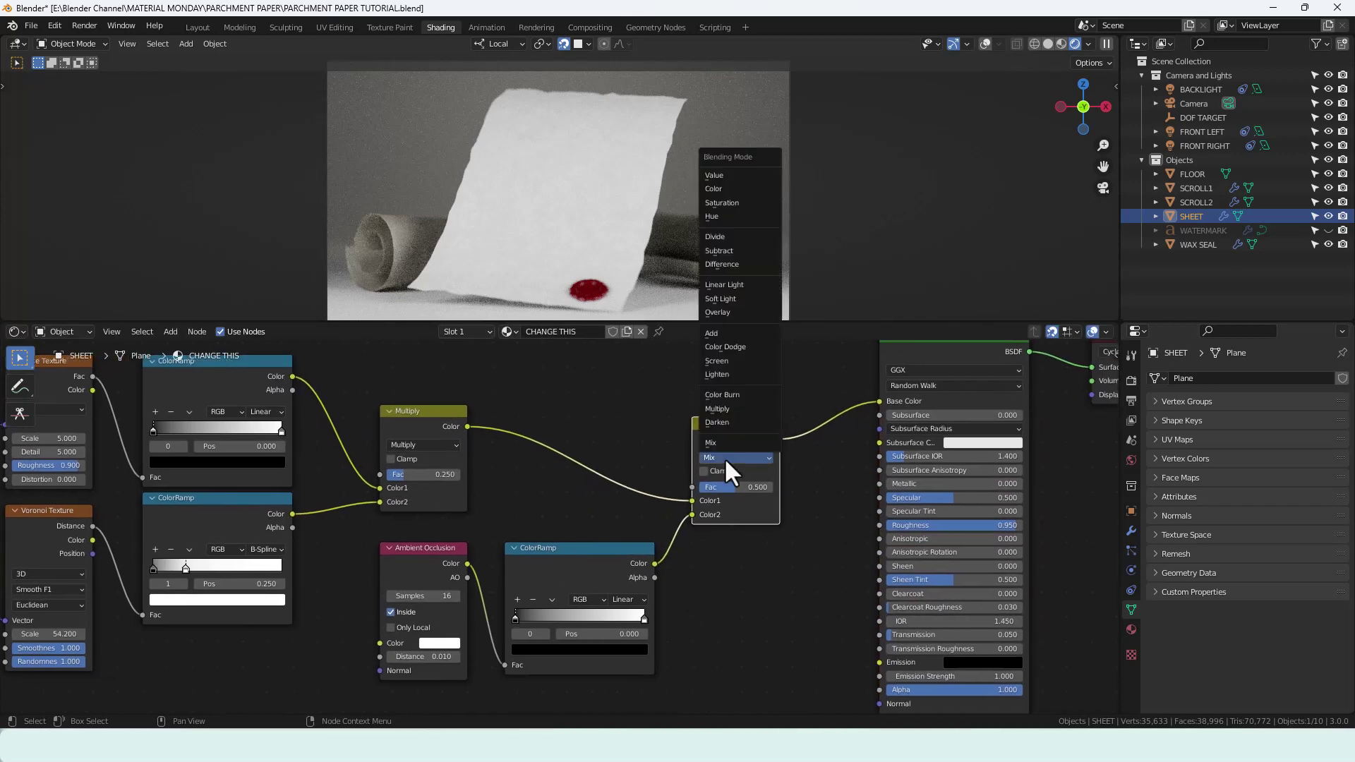
left_click(722, 423)
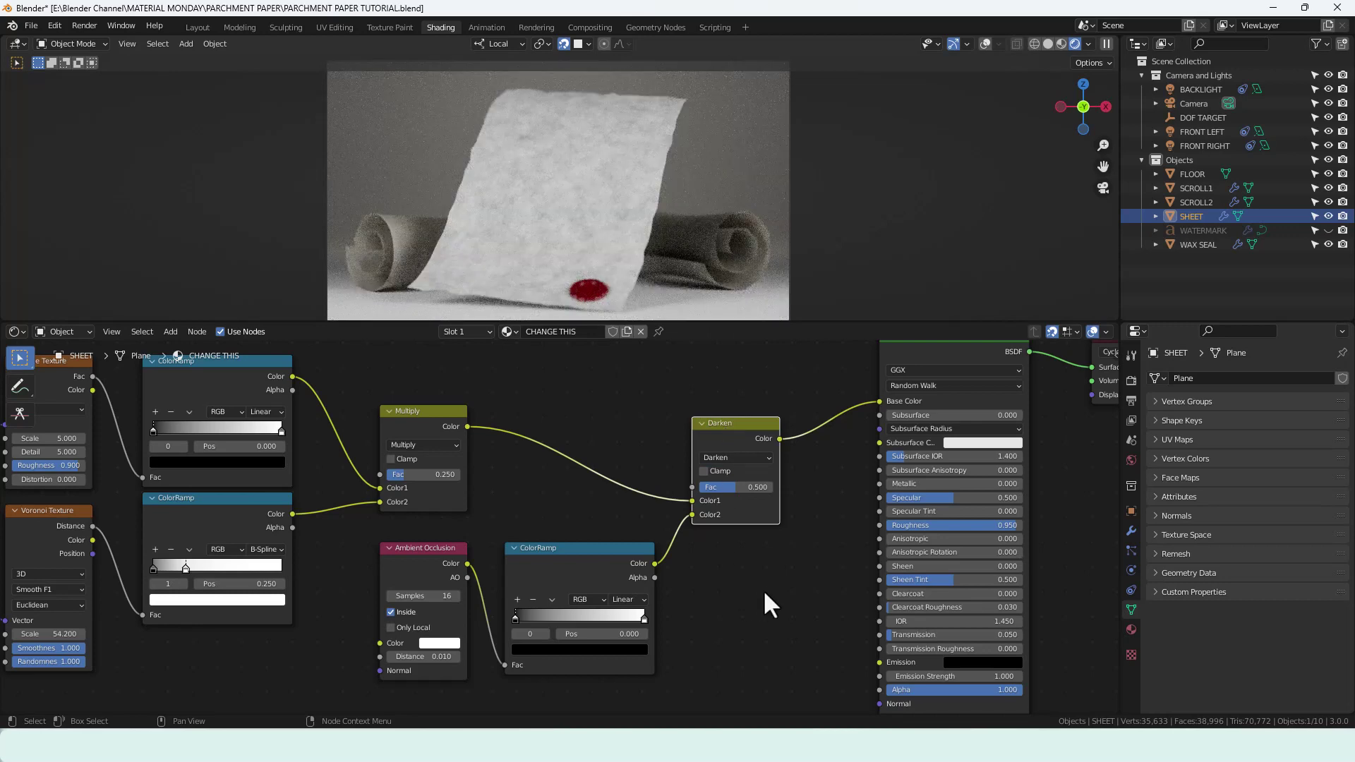
middle_click_drag(764, 592, 748, 564, "ctrl")
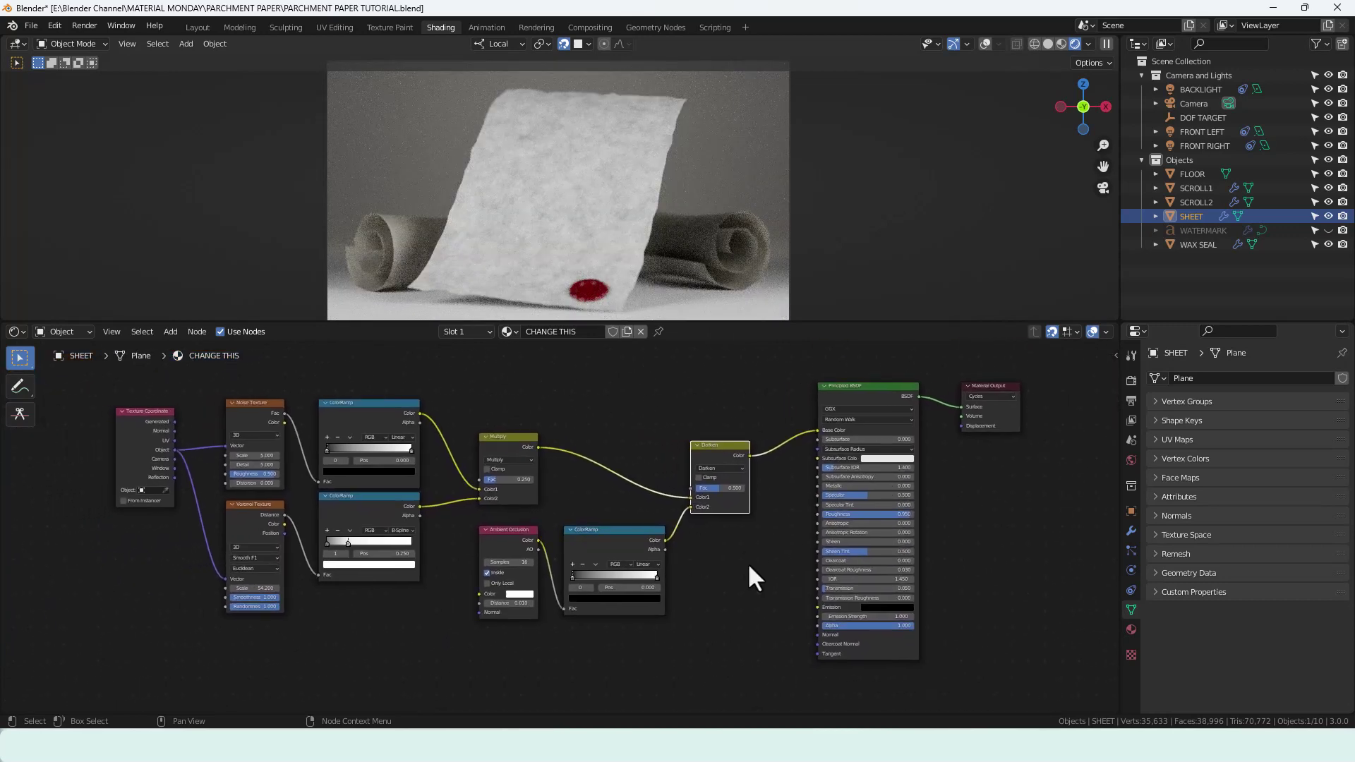
scroll(749, 567, "up", 1)
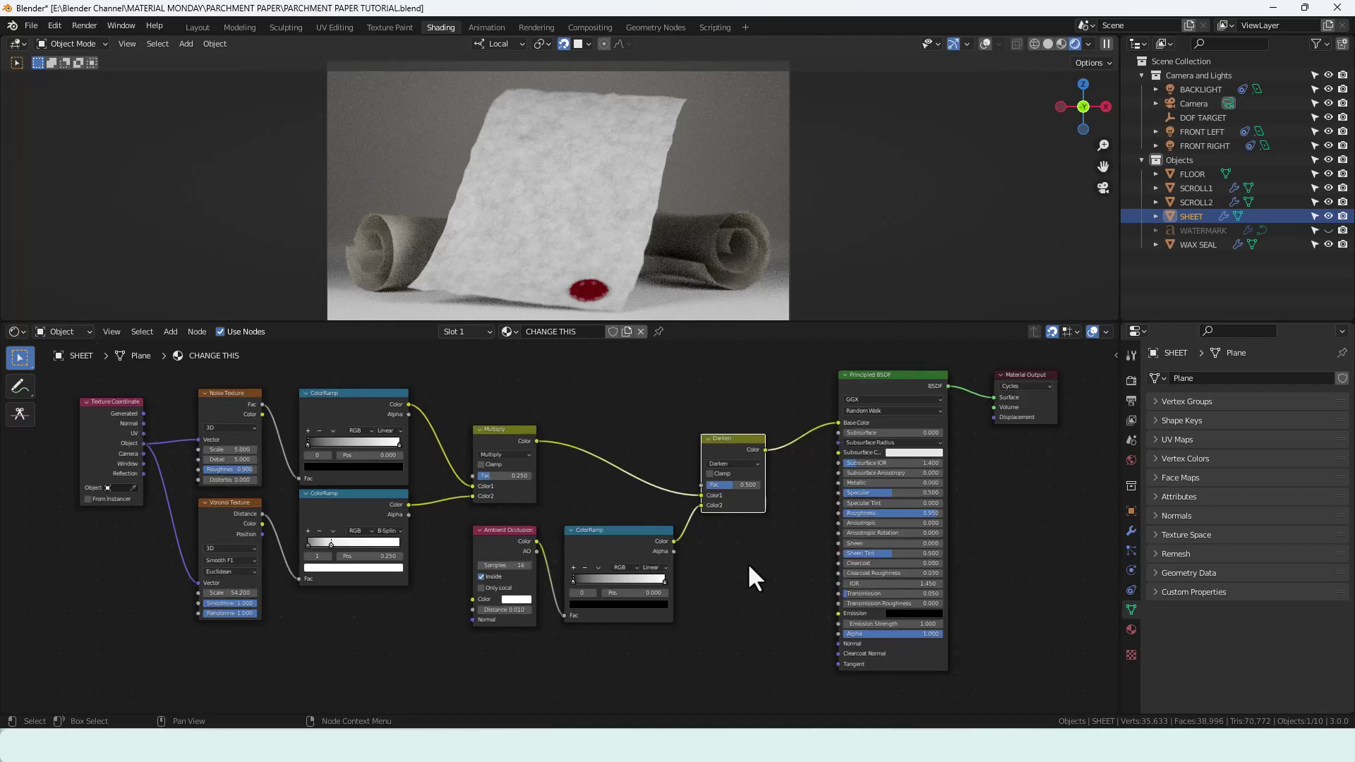
scroll(747, 562, "left", 5, "ctrl")
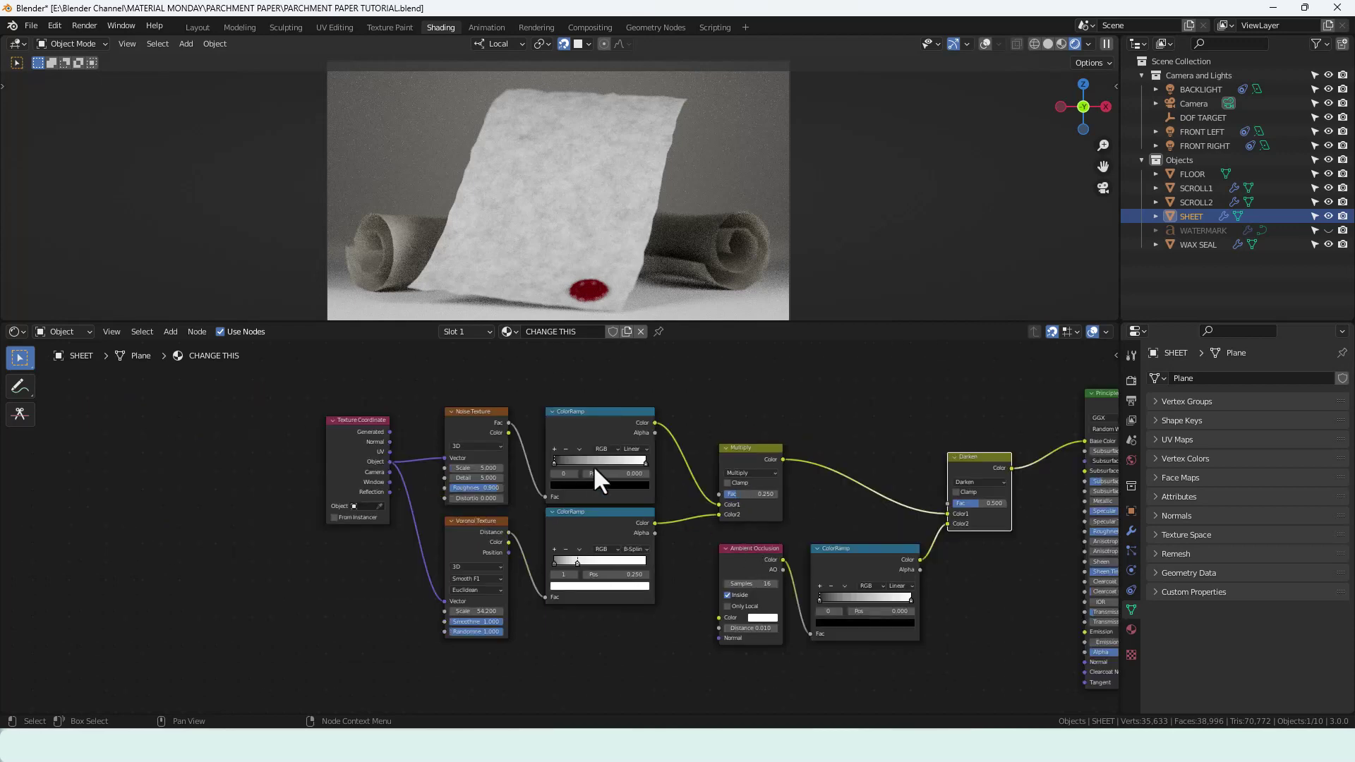
- Set the upper ColorRamp's dark stop to warm grey hex 7C7870
scroll(551, 464, "up", 3)
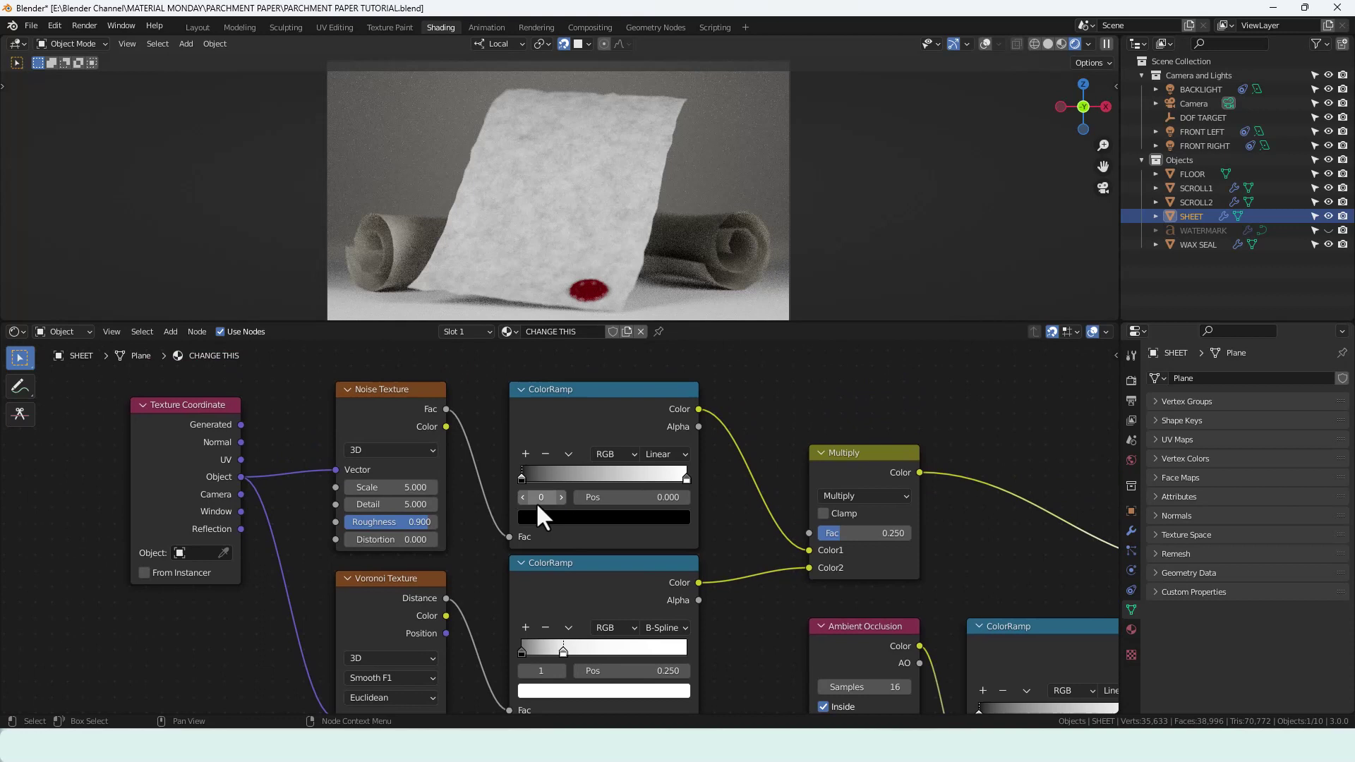
left_click(565, 516)
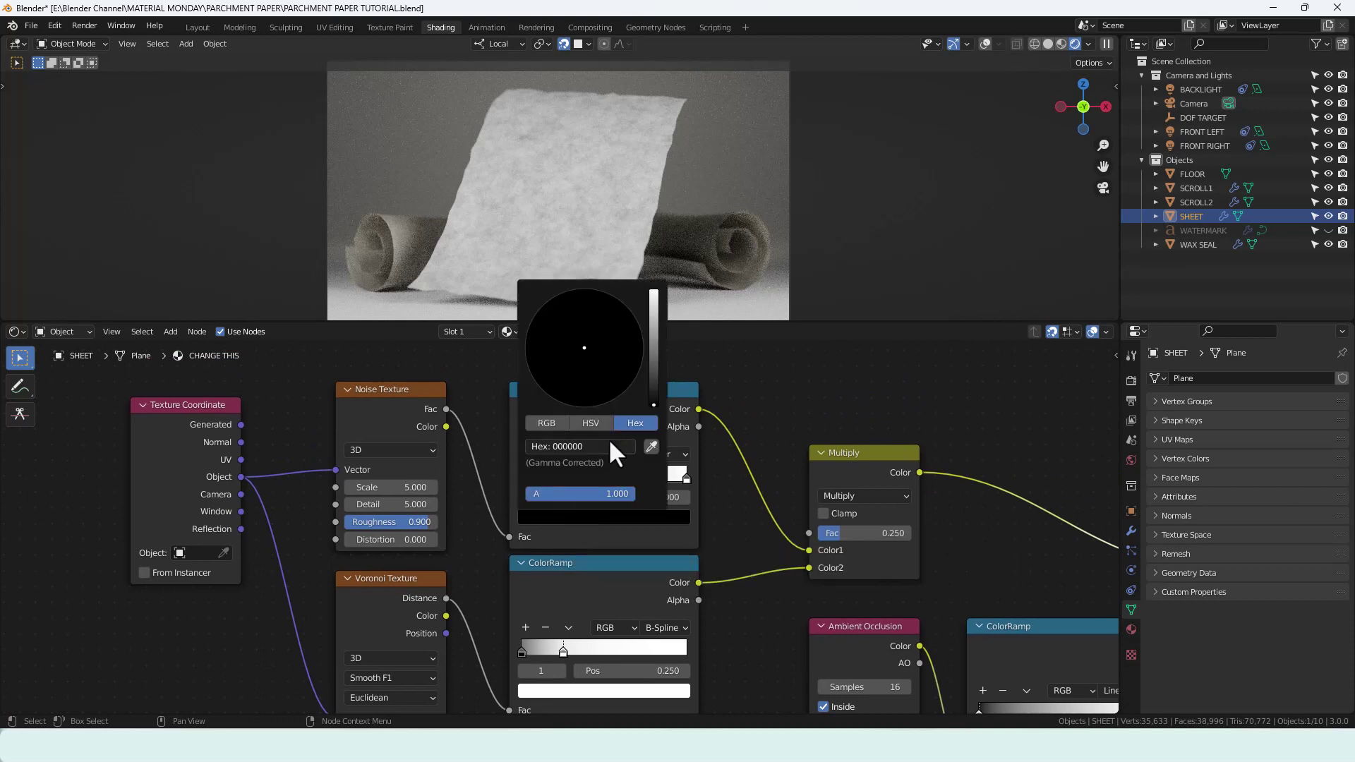
left_click(598, 446)
type("7C7870")
key("Return")
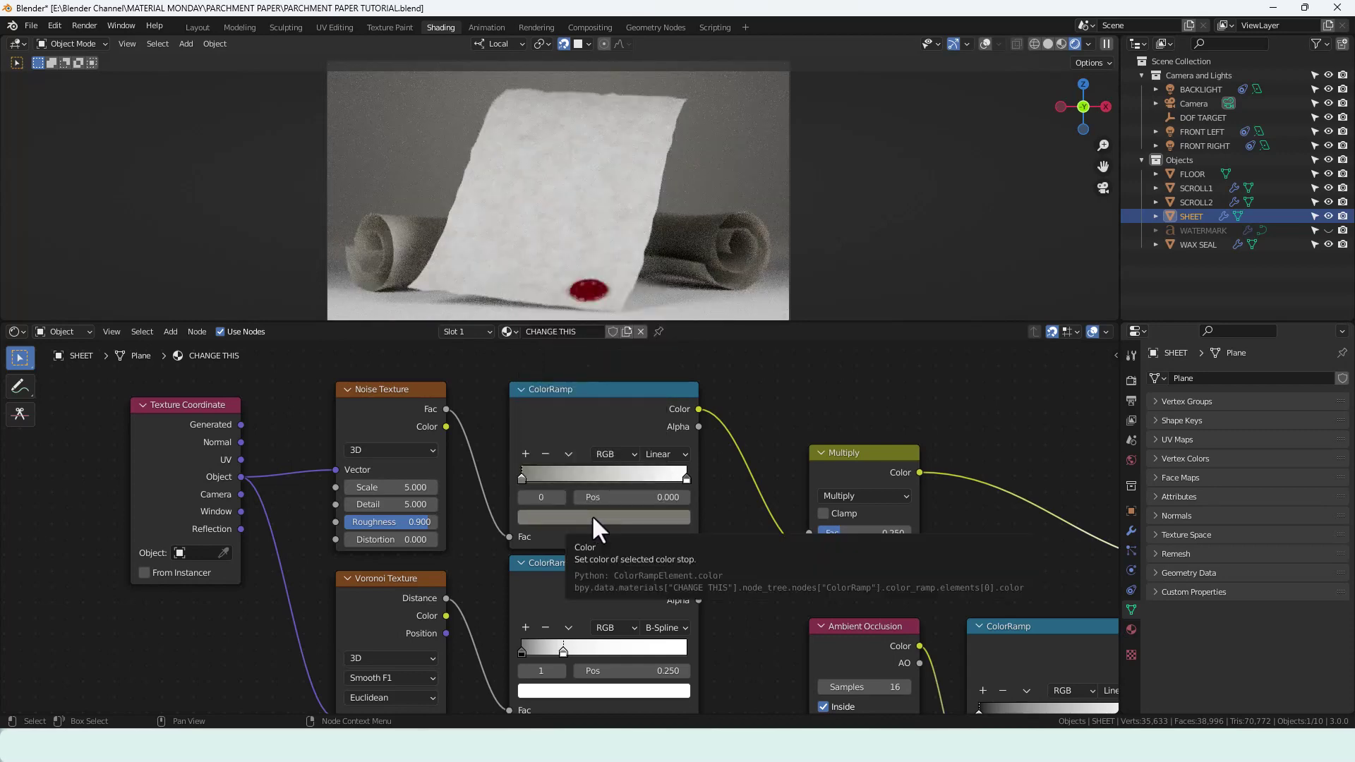
- Set the upper ColorRamp's white stop to cream hex FCF5E5
left_click(685, 477)
left_click(633, 521)
left_click(578, 444)
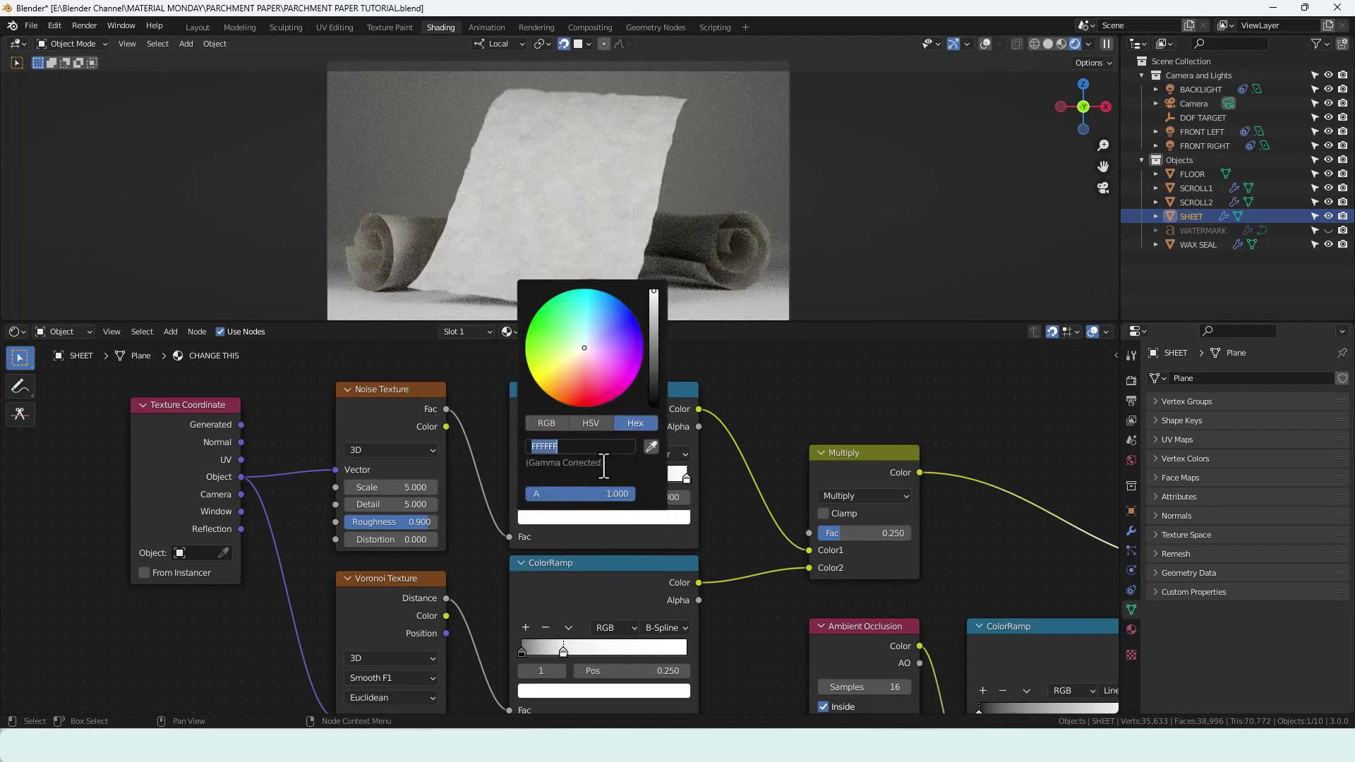
type("FCF5E5")
key("Return")
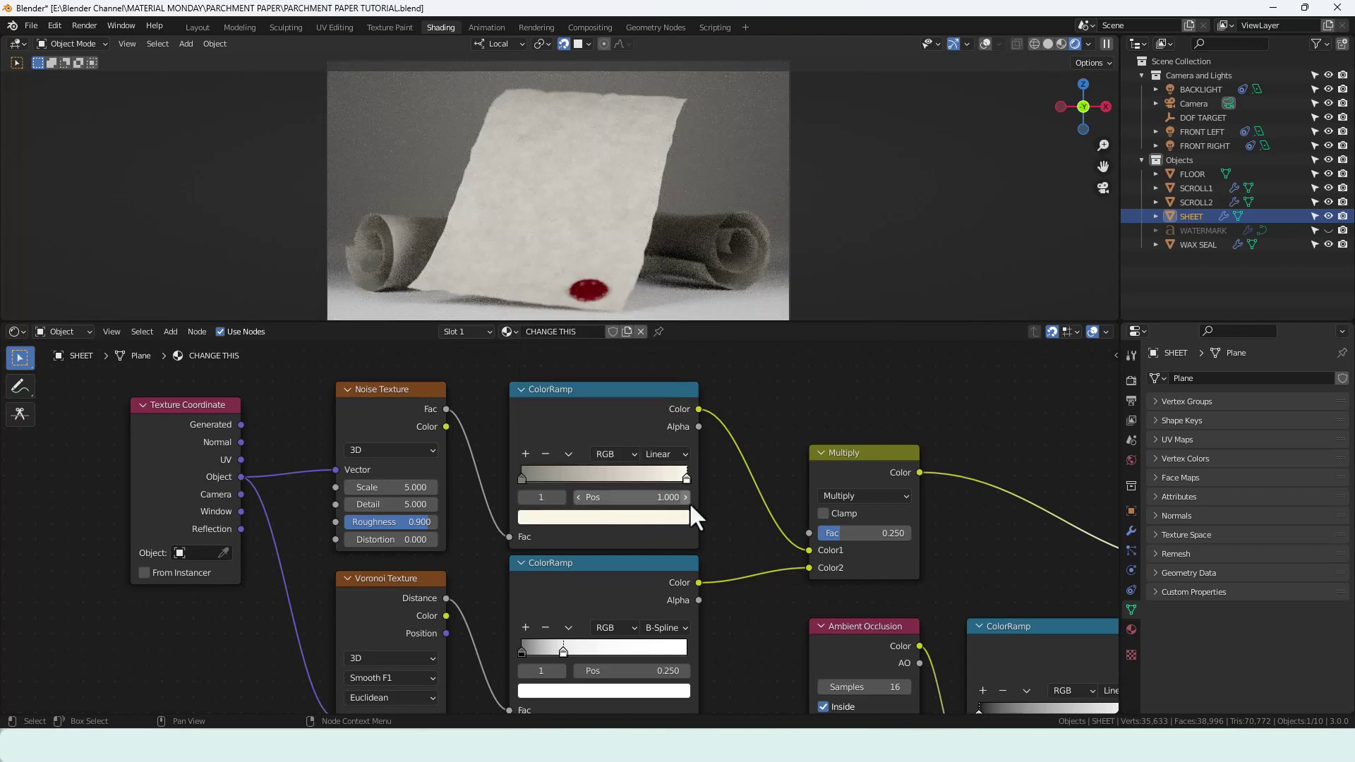
middle_click_drag(731, 523, 727, 466)
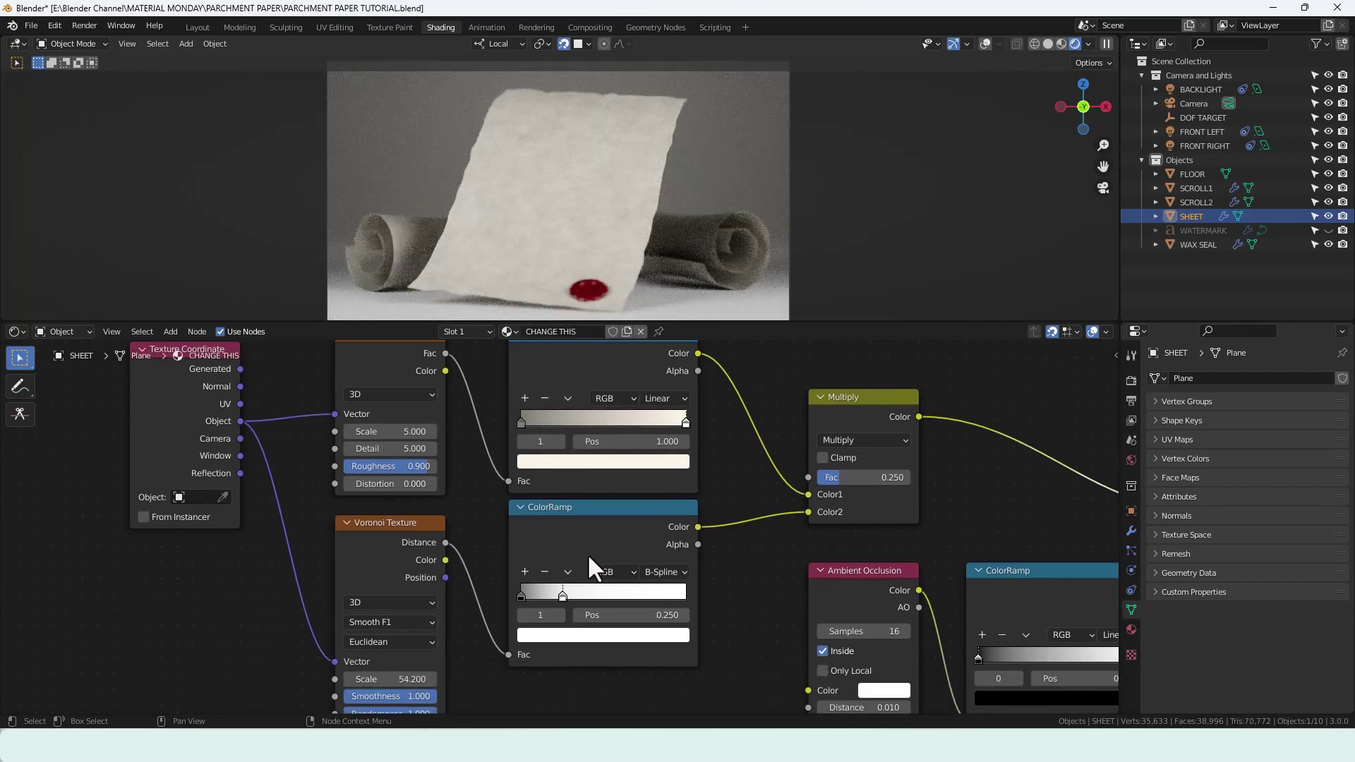
middle_click_drag(586, 549, 592, 490)
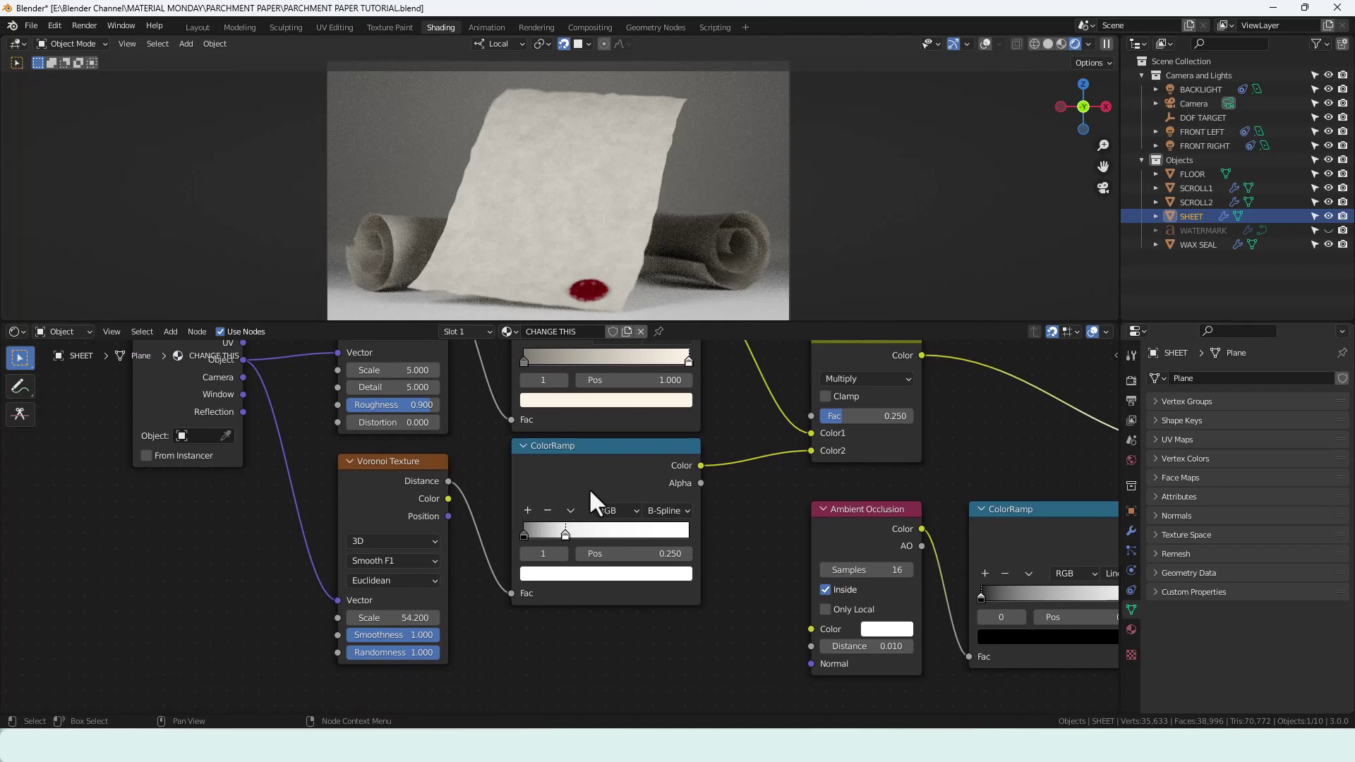
- Set the lower ColorRamp's black stop to grey hex 898989
left_click(524, 535)
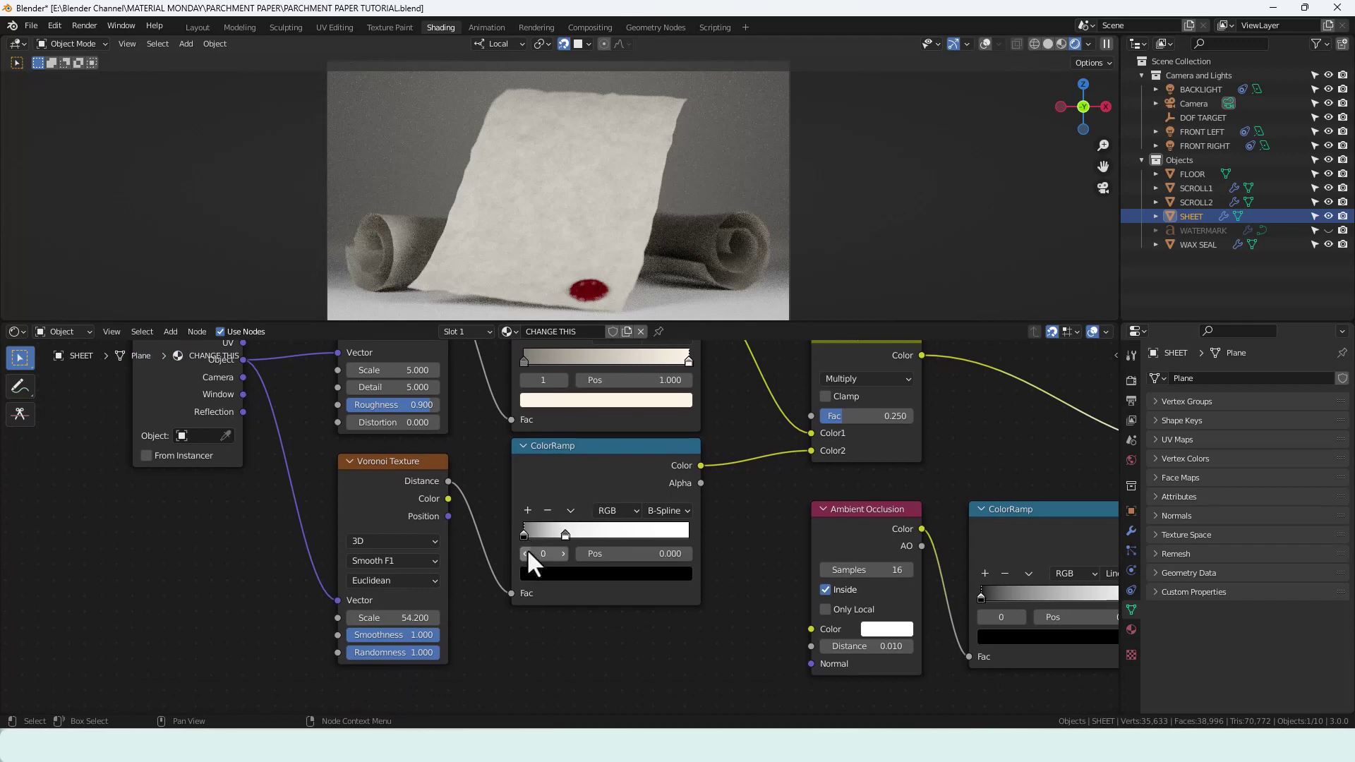
left_click(535, 574)
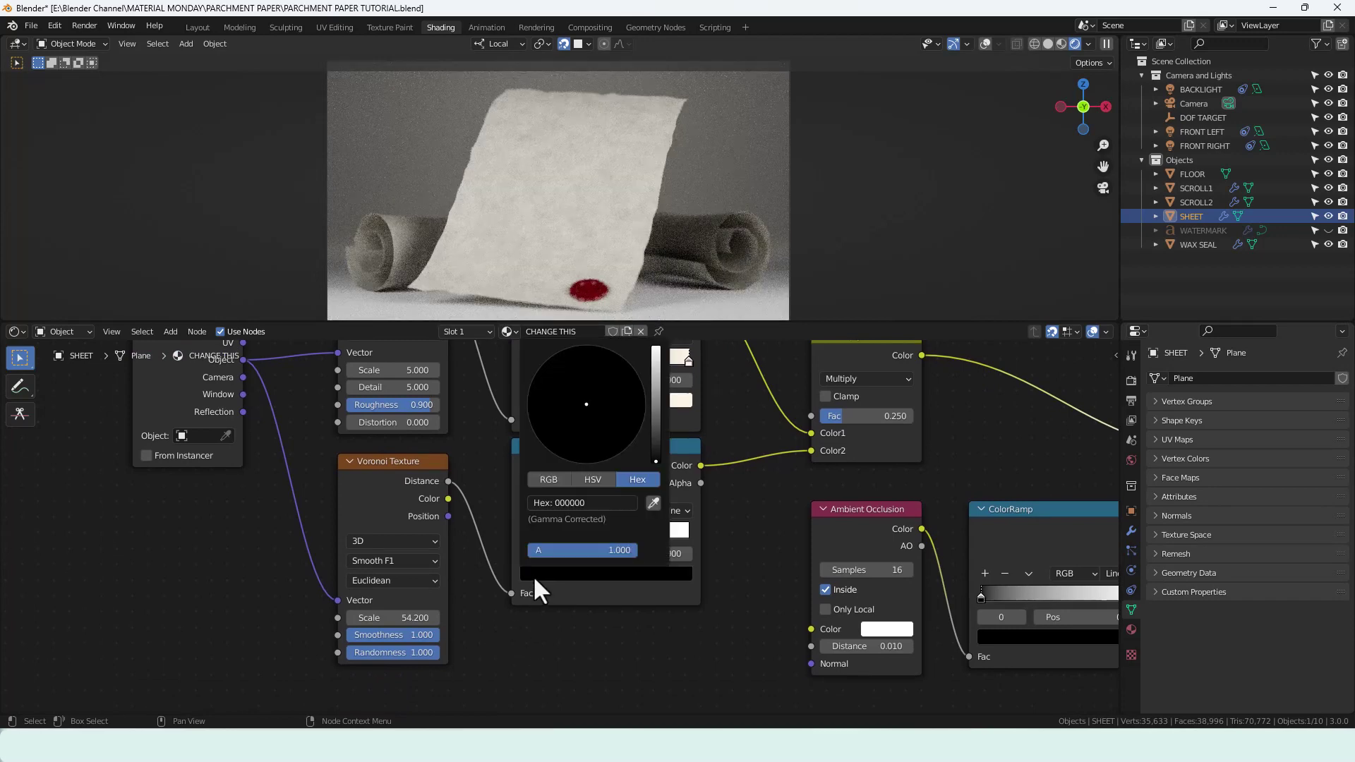
left_click(571, 502)
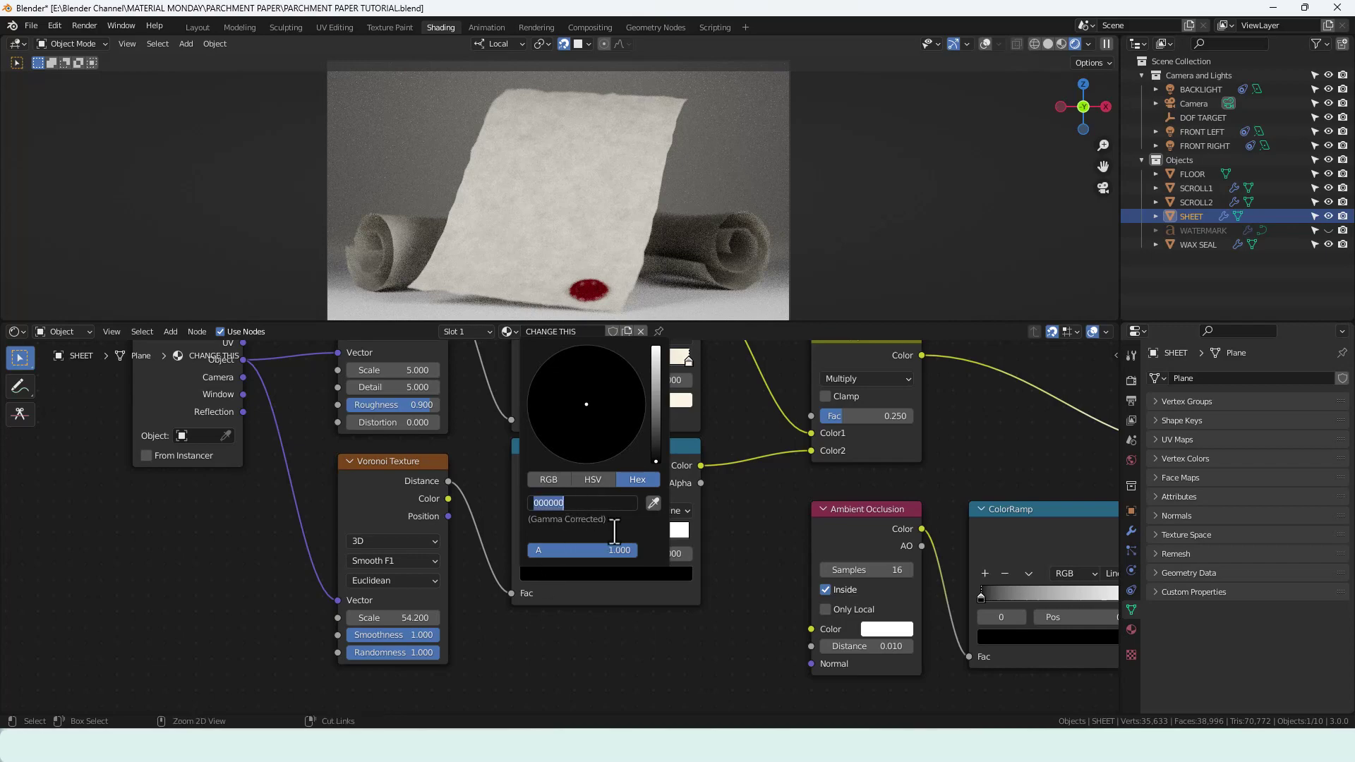
type("898989")
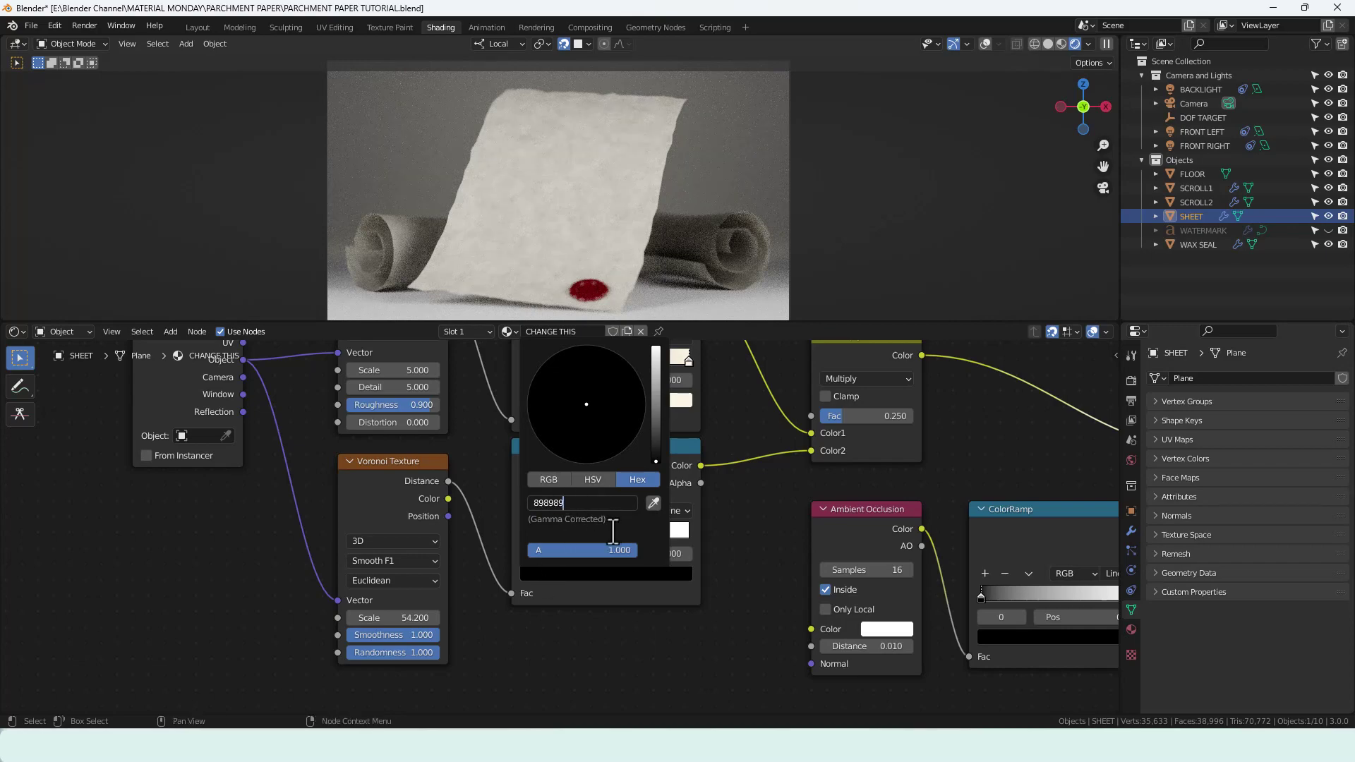
key("Return")
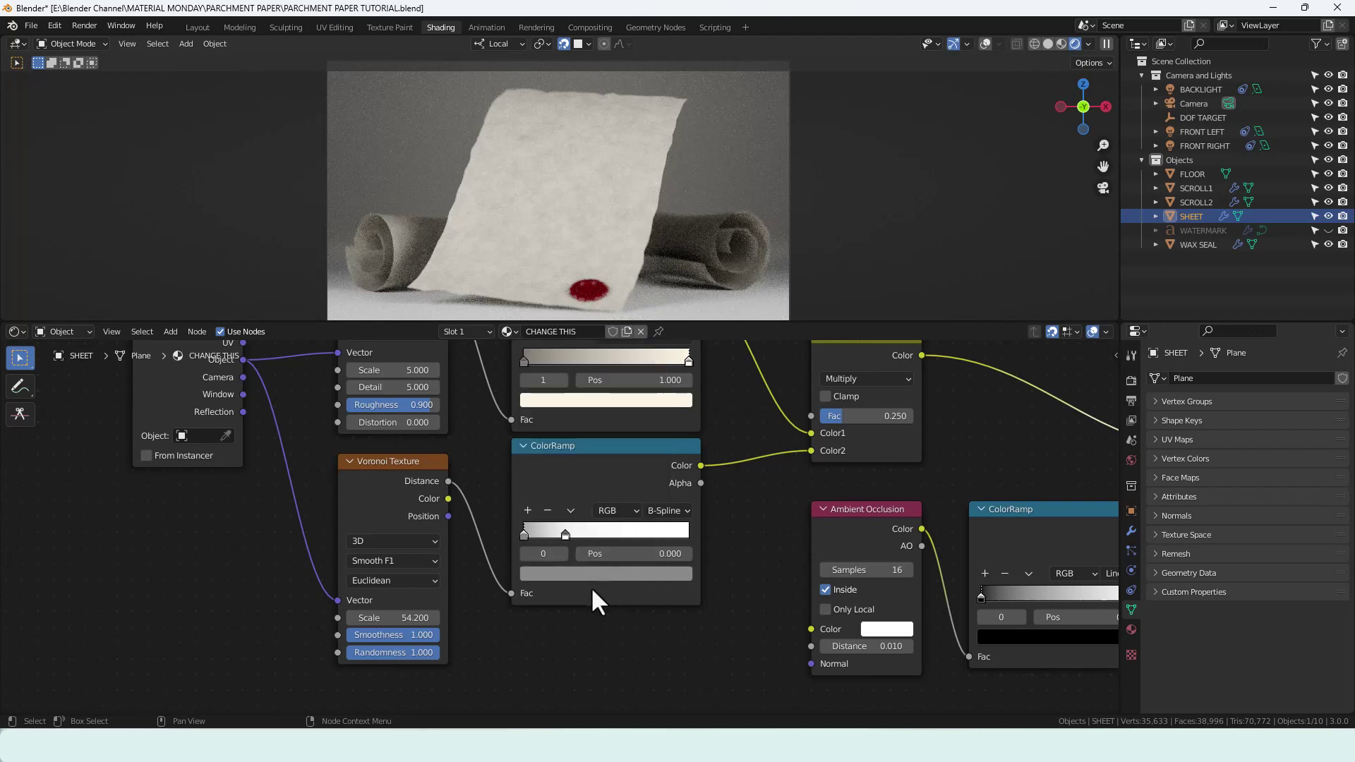
- Set the lower ColorRamp's white stop at 0.250 to light grey hex BCBCBC
left_click(564, 534)
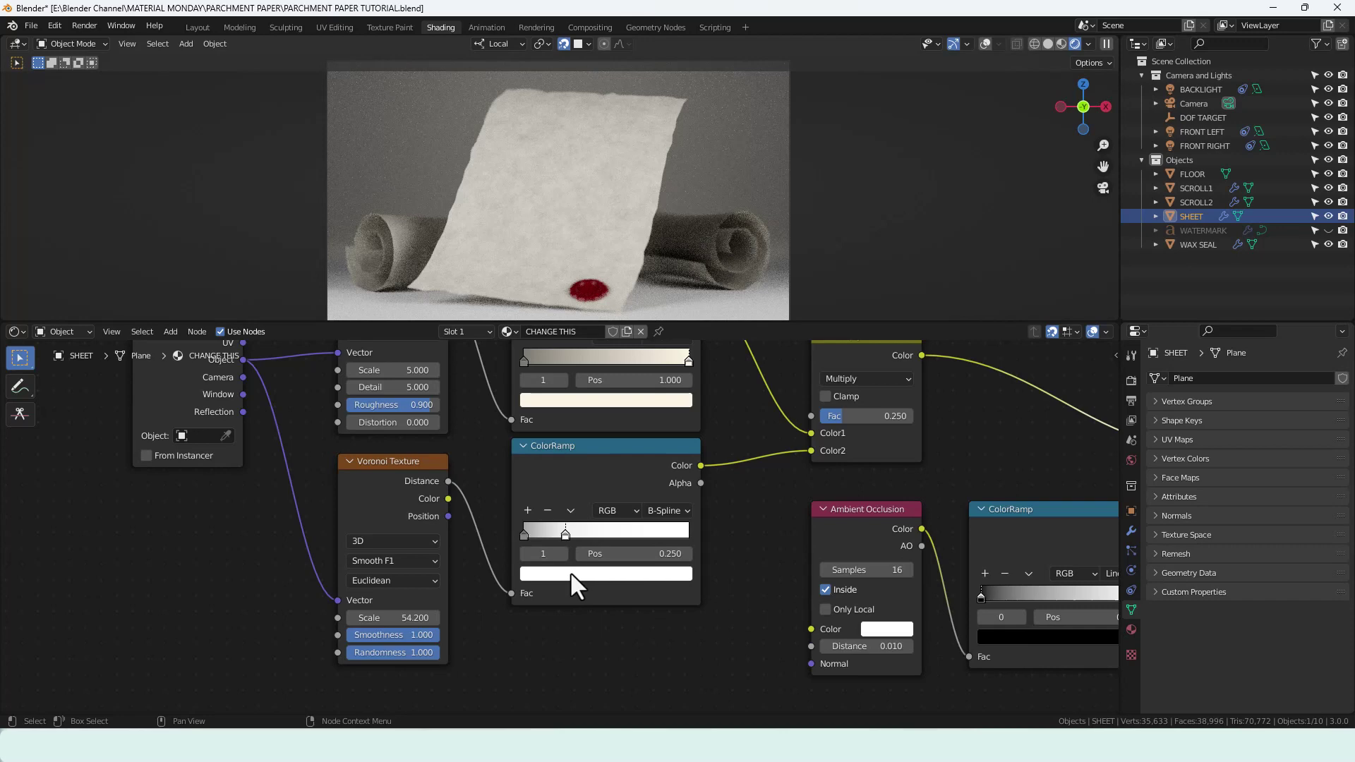
left_click(570, 572)
left_click(566, 504)
type("BCBCBC")
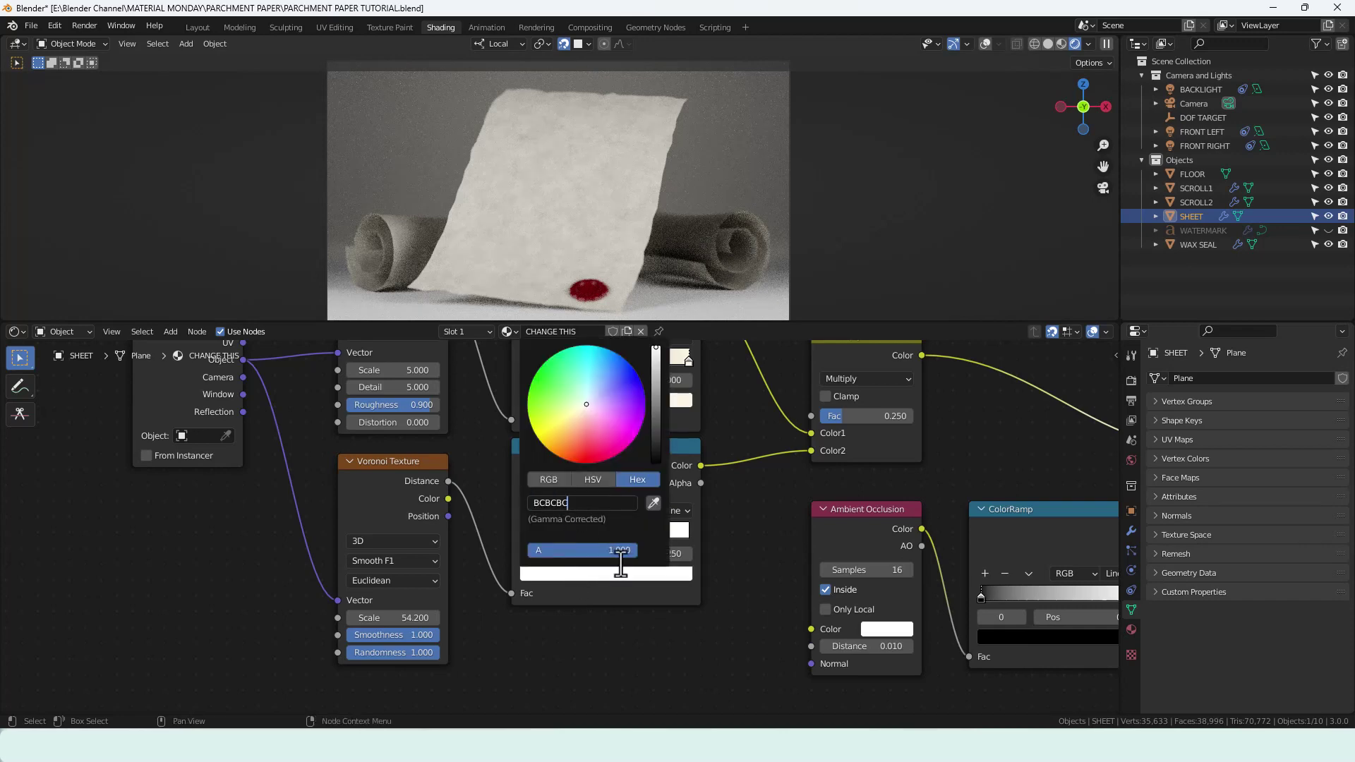
key("Return")
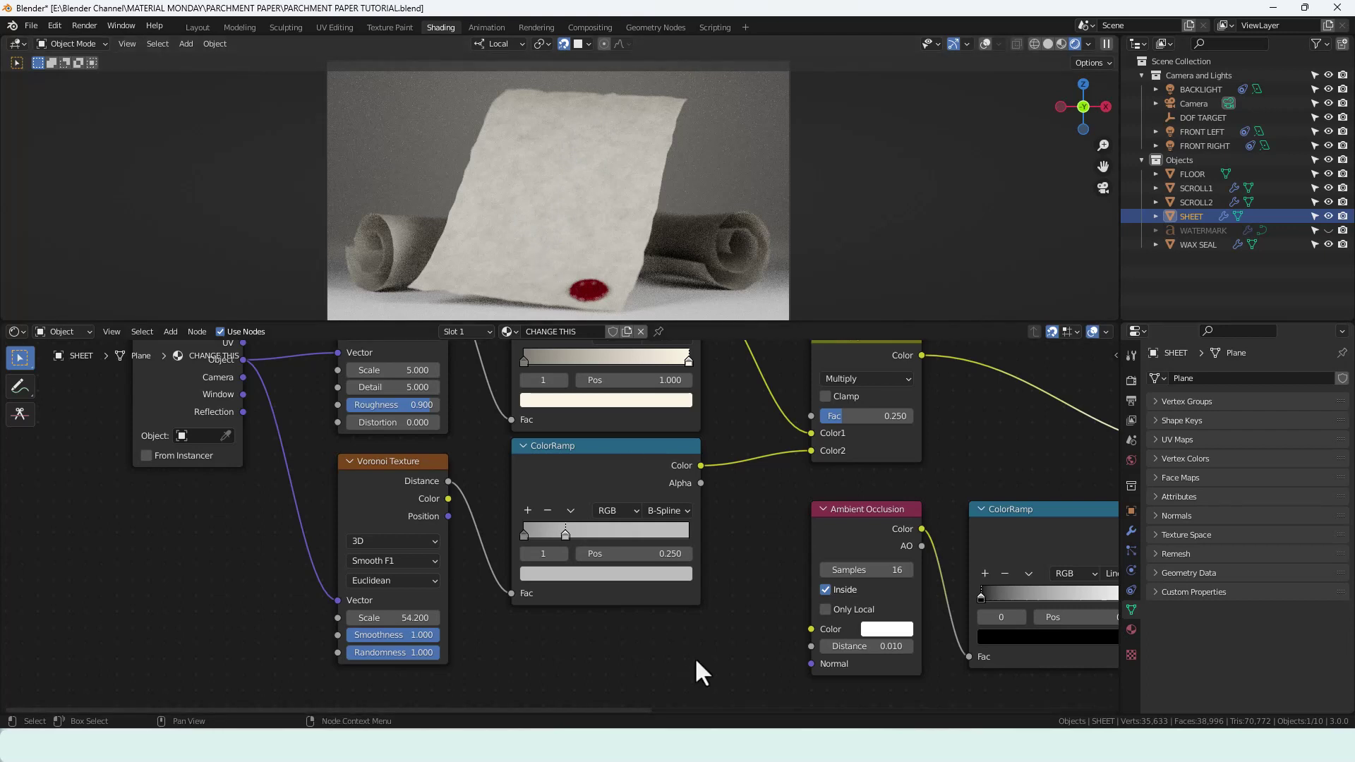
scroll(826, 599, "down", 2)
- Move the AO ColorRamp's white stop to position 0.550
middle_click_drag(833, 589, 793, 590)
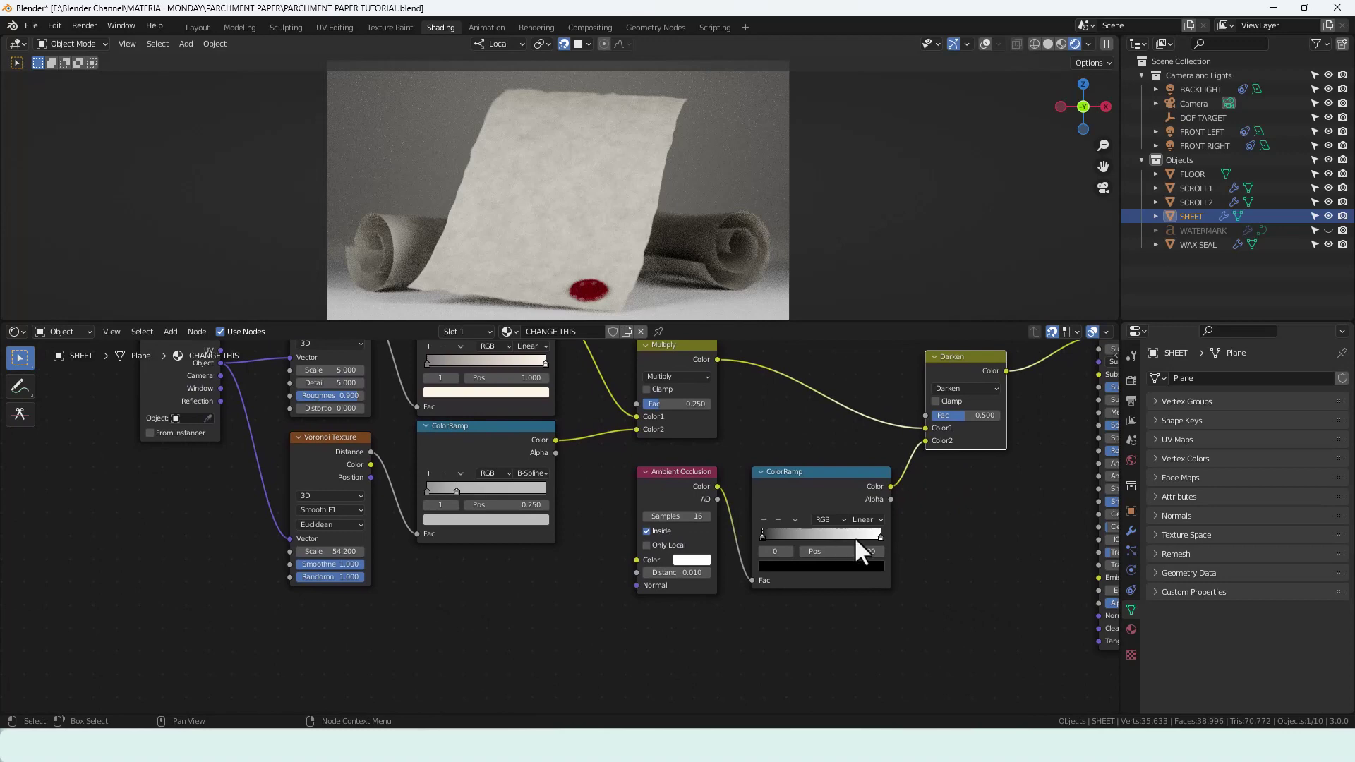
left_click(880, 536)
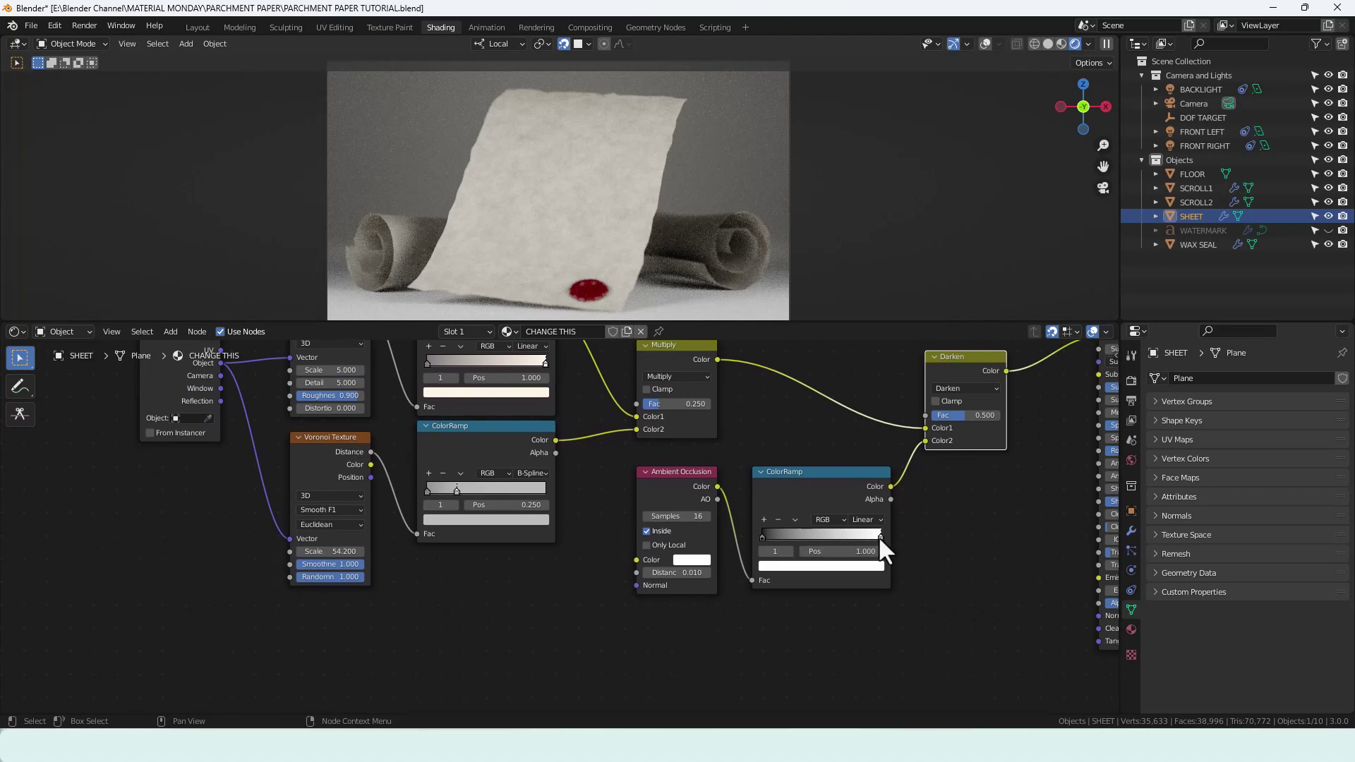
left_click_drag(879, 536, 824, 537)
left_click(826, 551)
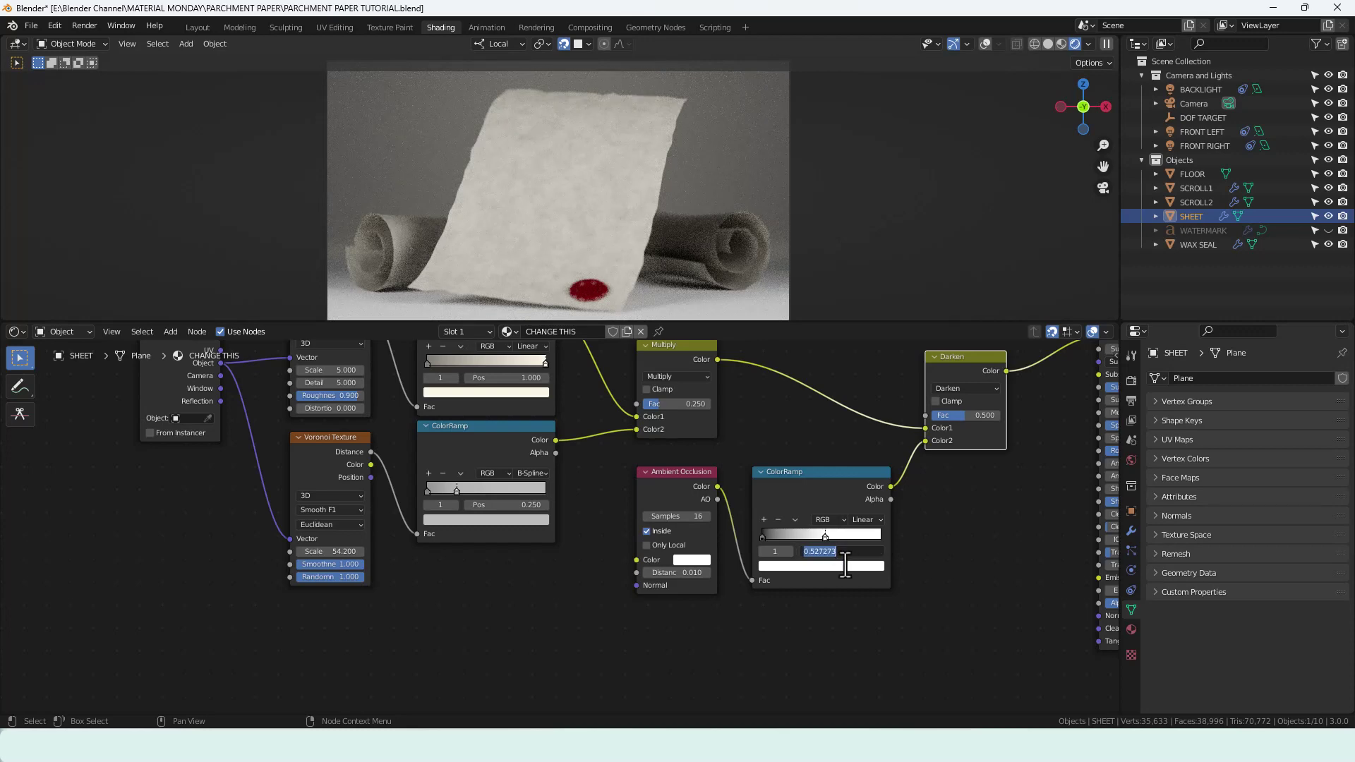
key("BackSpace")
type("0.55")
key("Return")
scroll(933, 553, "down", 2)
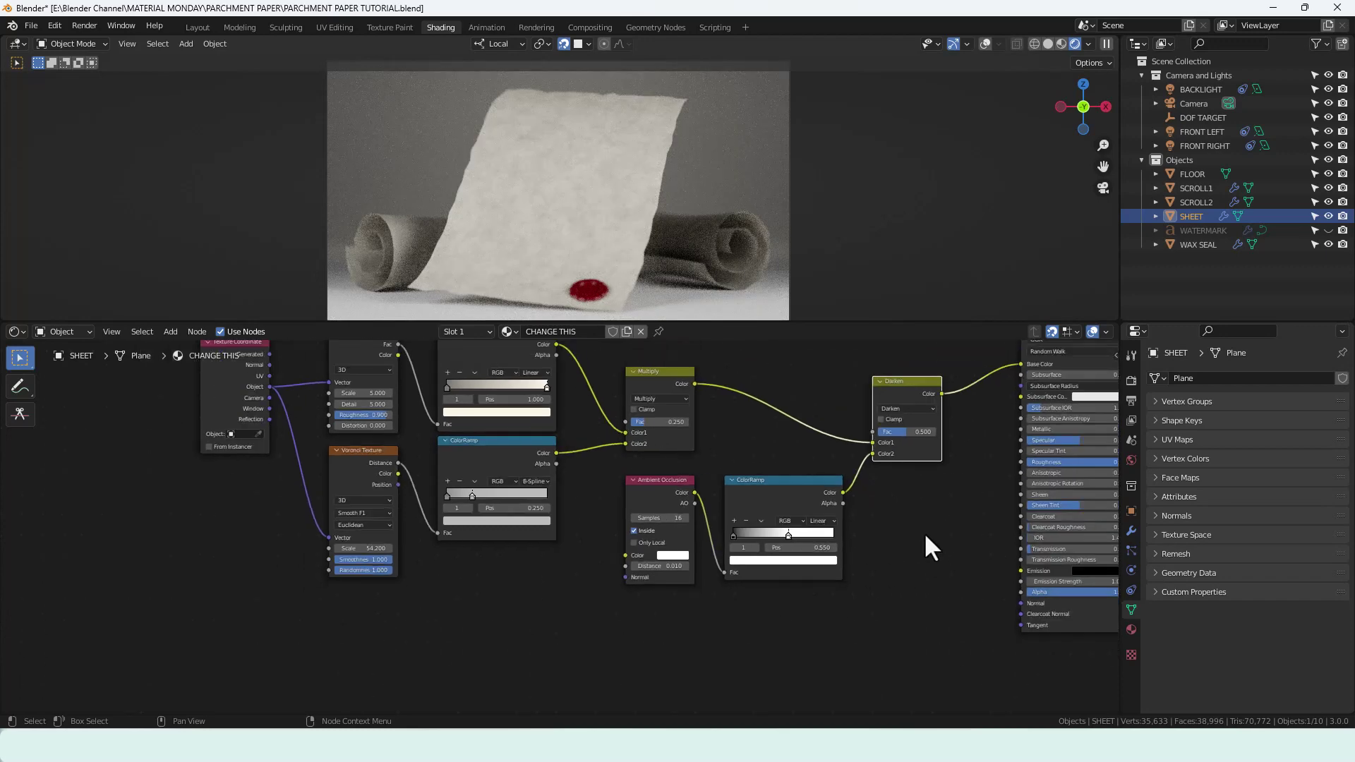
middle_click_drag(924, 532, 839, 582)
scroll(862, 558, "down", 2)
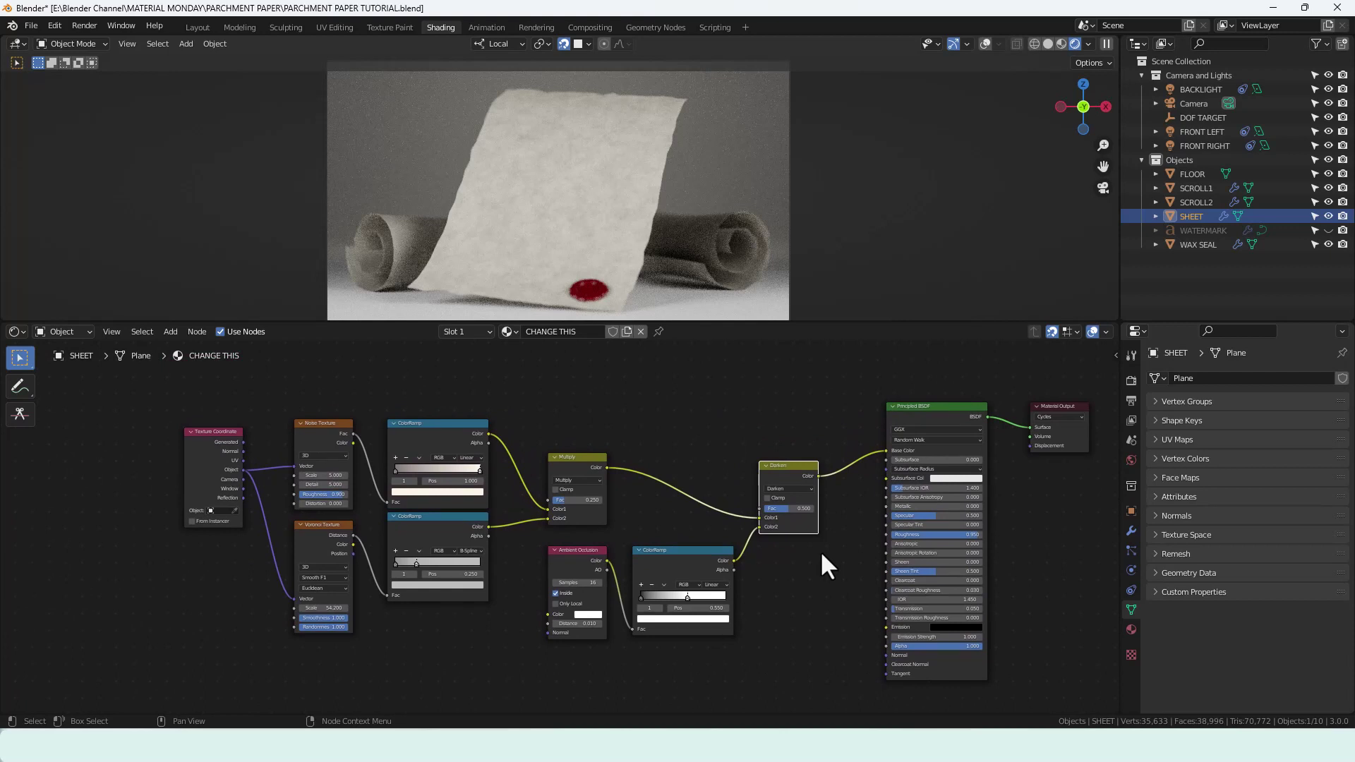
- Add a Noise Texture node below the Voronoi texture via the node search
middle_click_drag(819, 590, 868, 548)
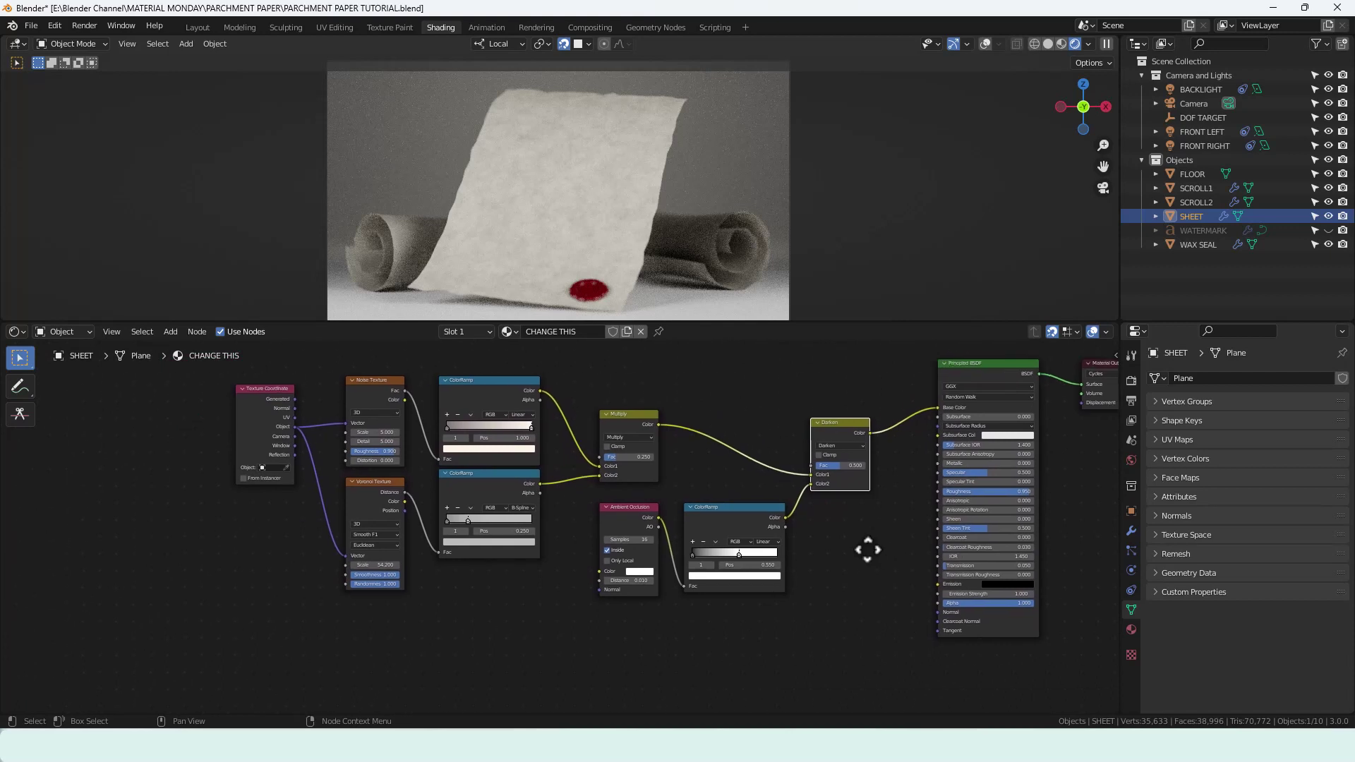
middle_click_drag(632, 616, 686, 593)
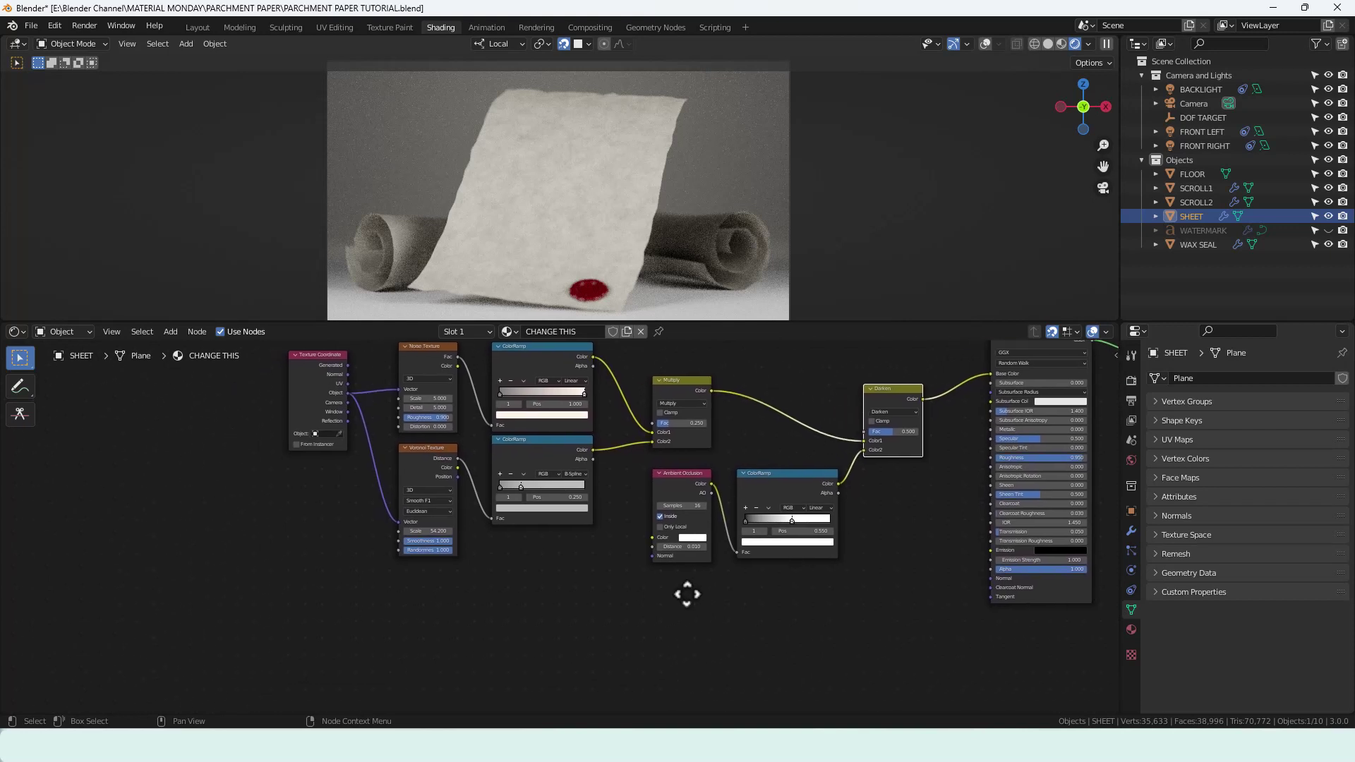
key("shift+a")
mouse_move(516, 601)
left_click(469, 556)
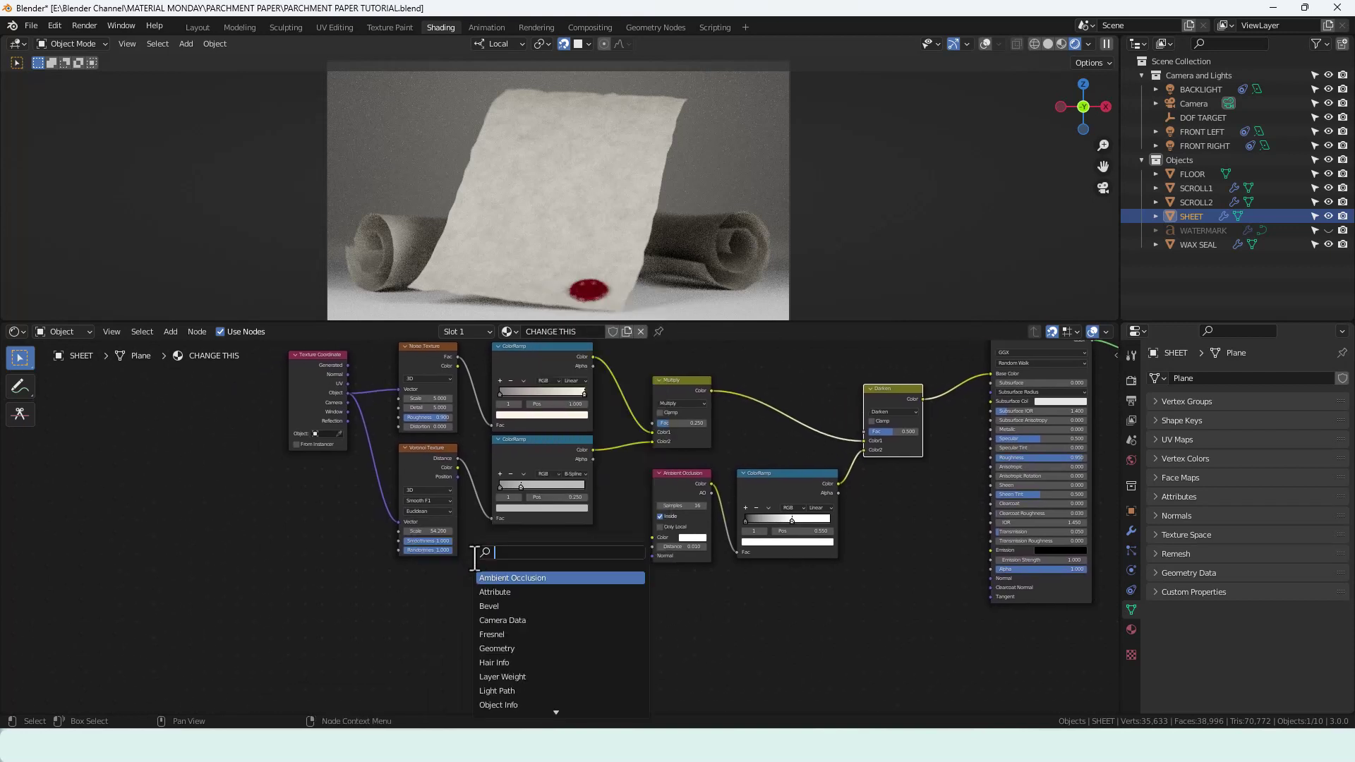
type("NOIS")
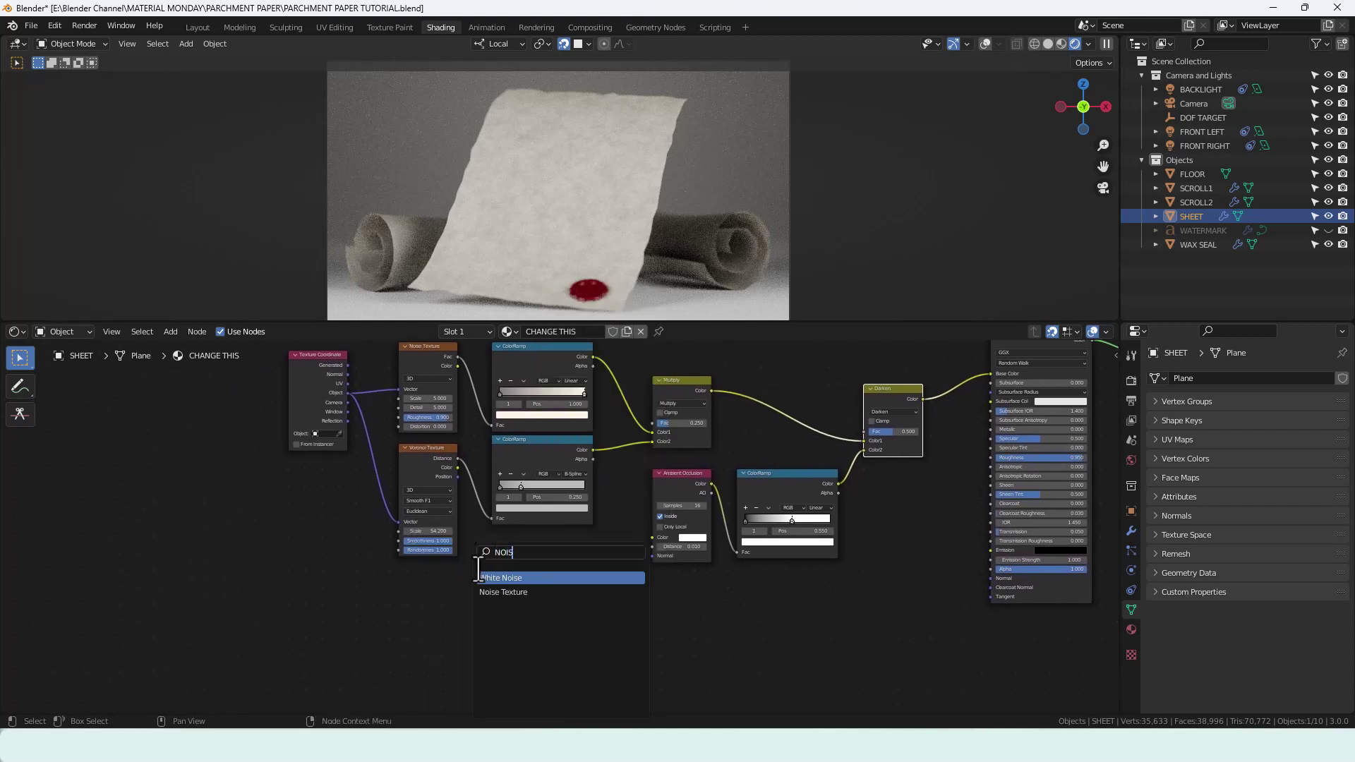
type("E T")
key("Return")
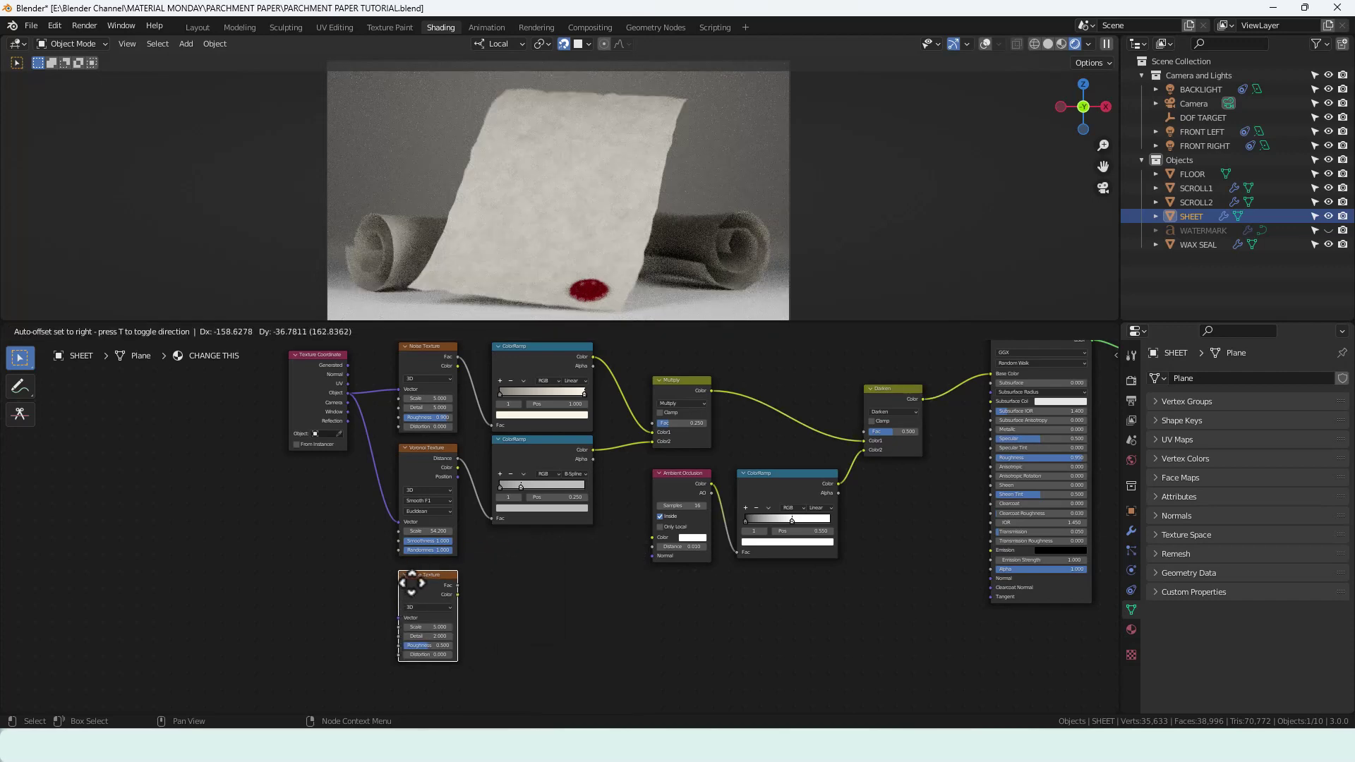
left_click(412, 583)
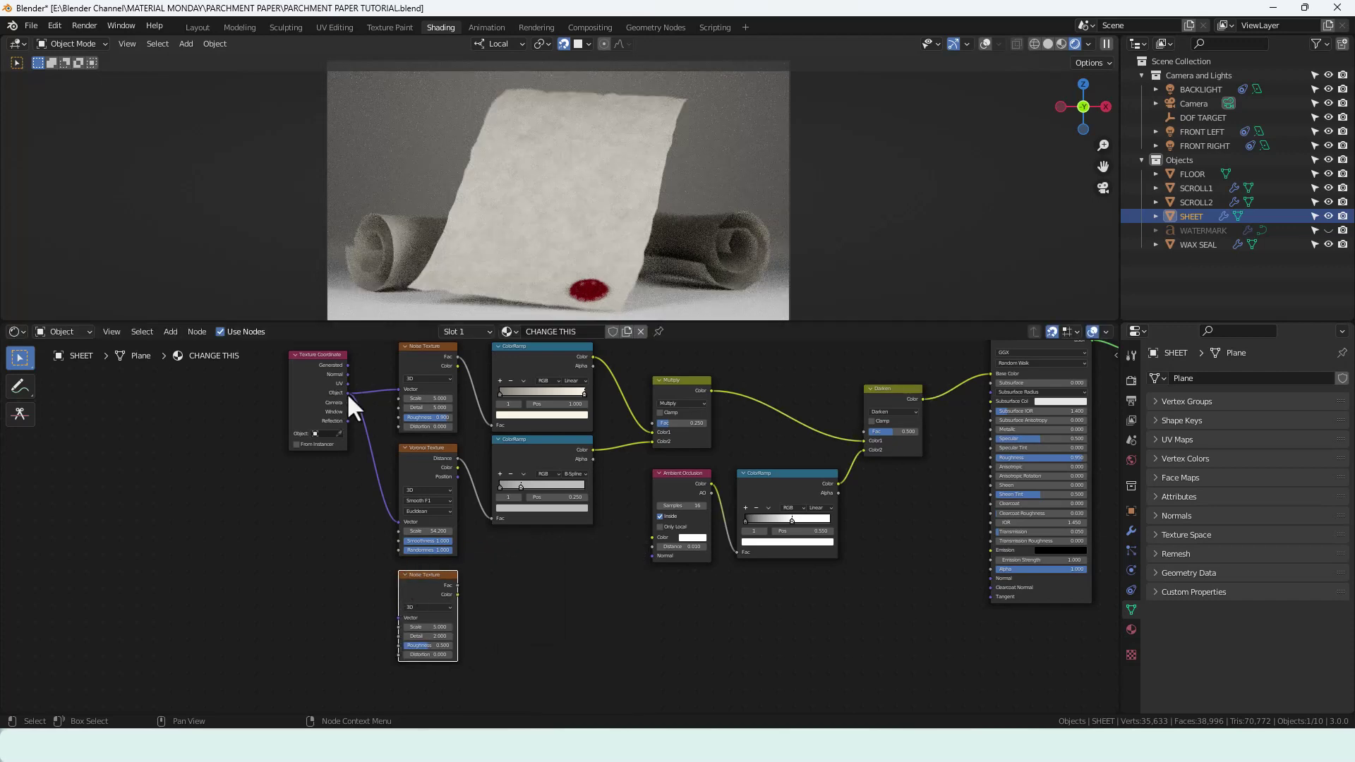
- Link Texture Coordinate into the new noise's Vector and its Fac into Principled BSDF Normal
left_click_drag(347, 392, 400, 617)
left_click_drag(458, 585, 984, 578)
scroll(917, 607, "up", 2)
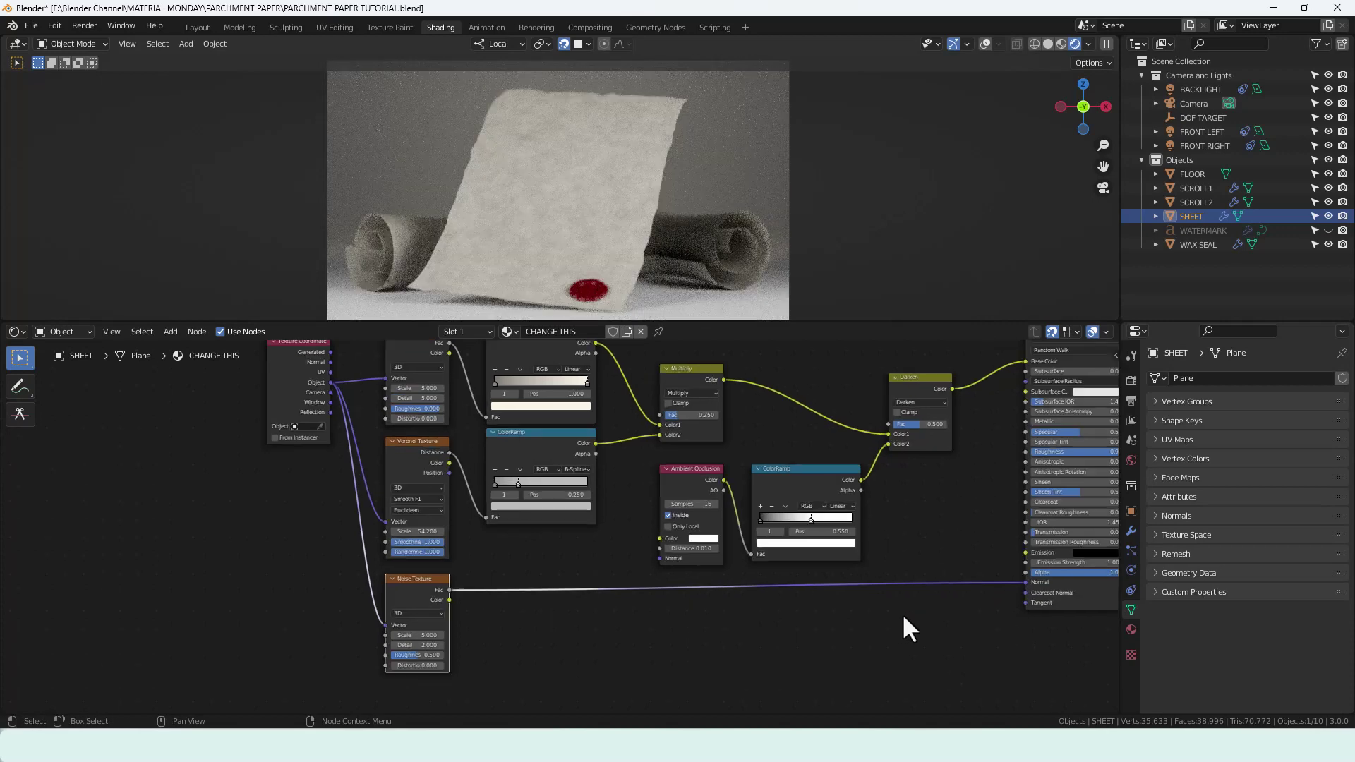
middle_click_drag(901, 613, 776, 609)
scroll(747, 603, "up", 1)
- Insert a Bump node on the noise-to-Normal link, noise into Height, Strength 0.1, Distance 0.1
key("shift+a")
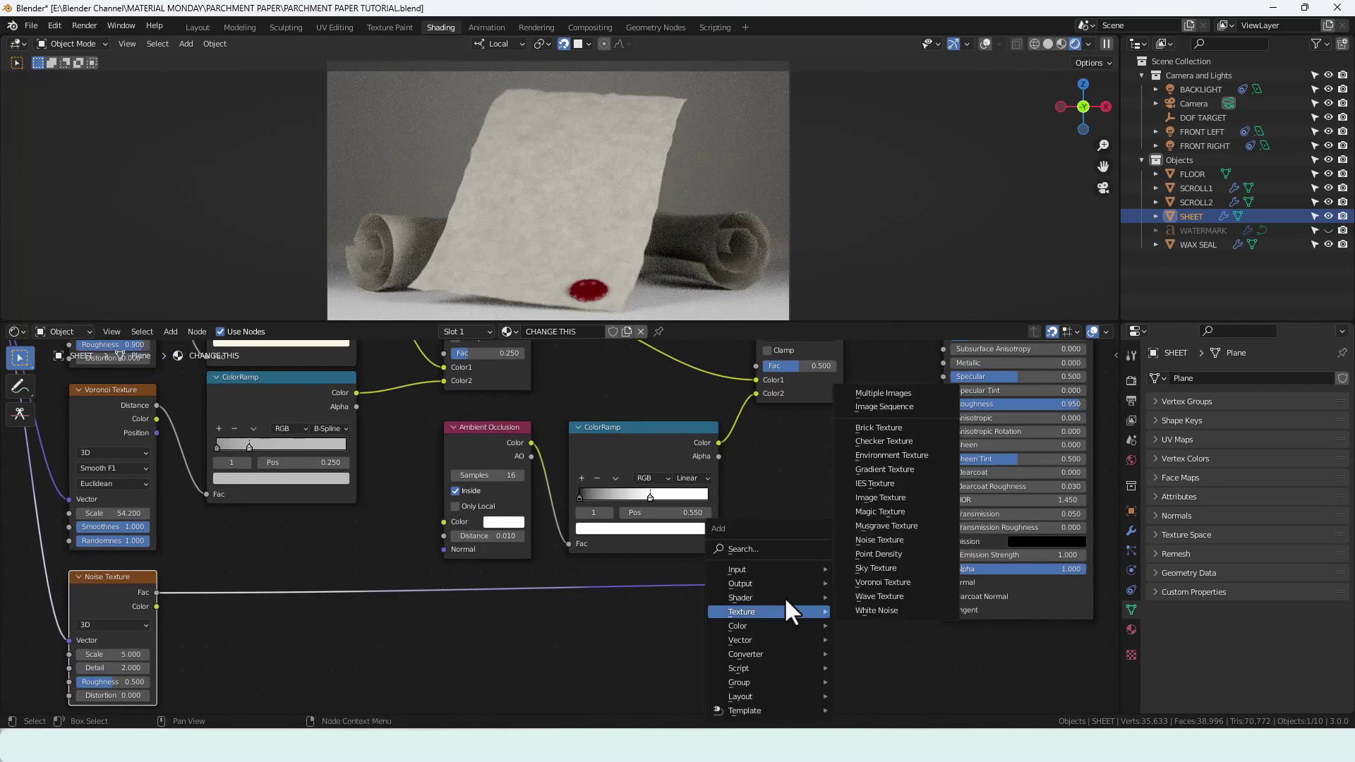
left_click(767, 552)
type("BUJM")
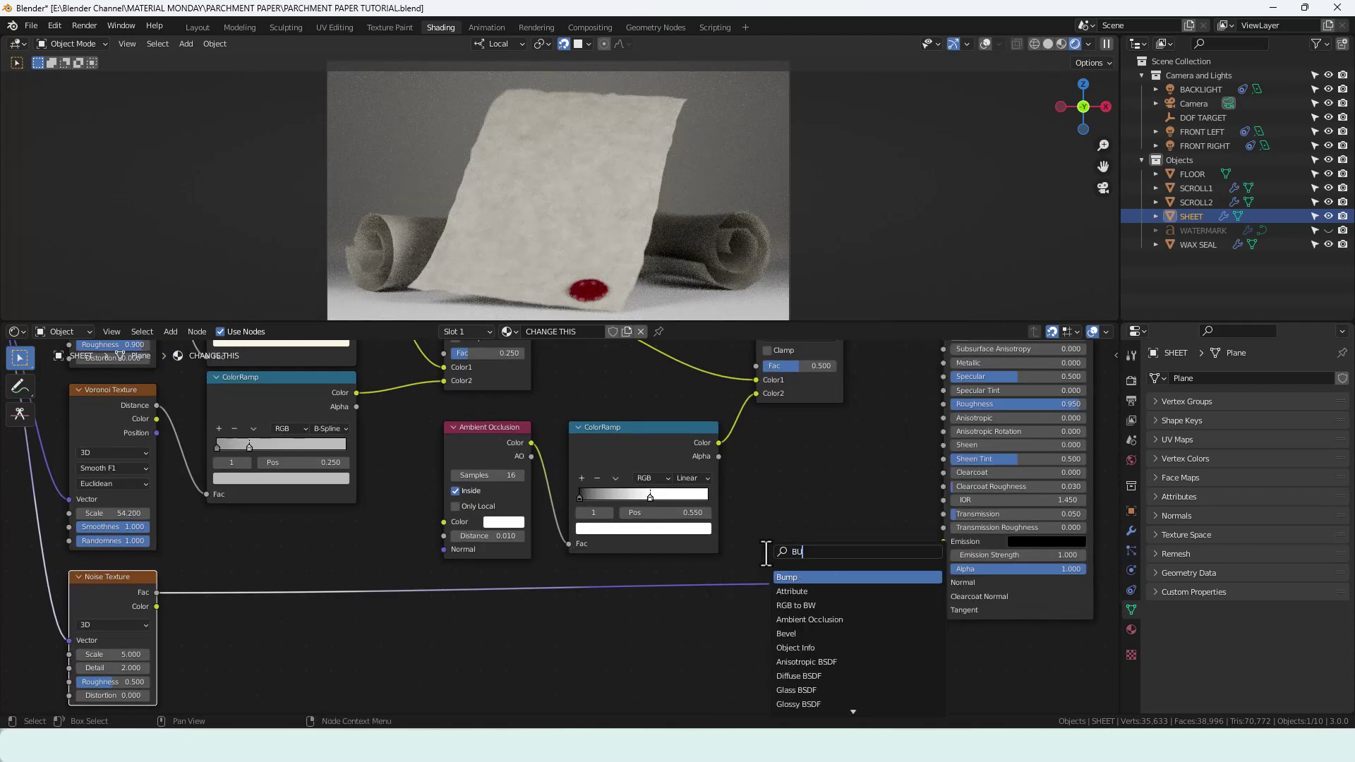
key("BackSpace")
key("BackSpace")
type("MP")
key("Return")
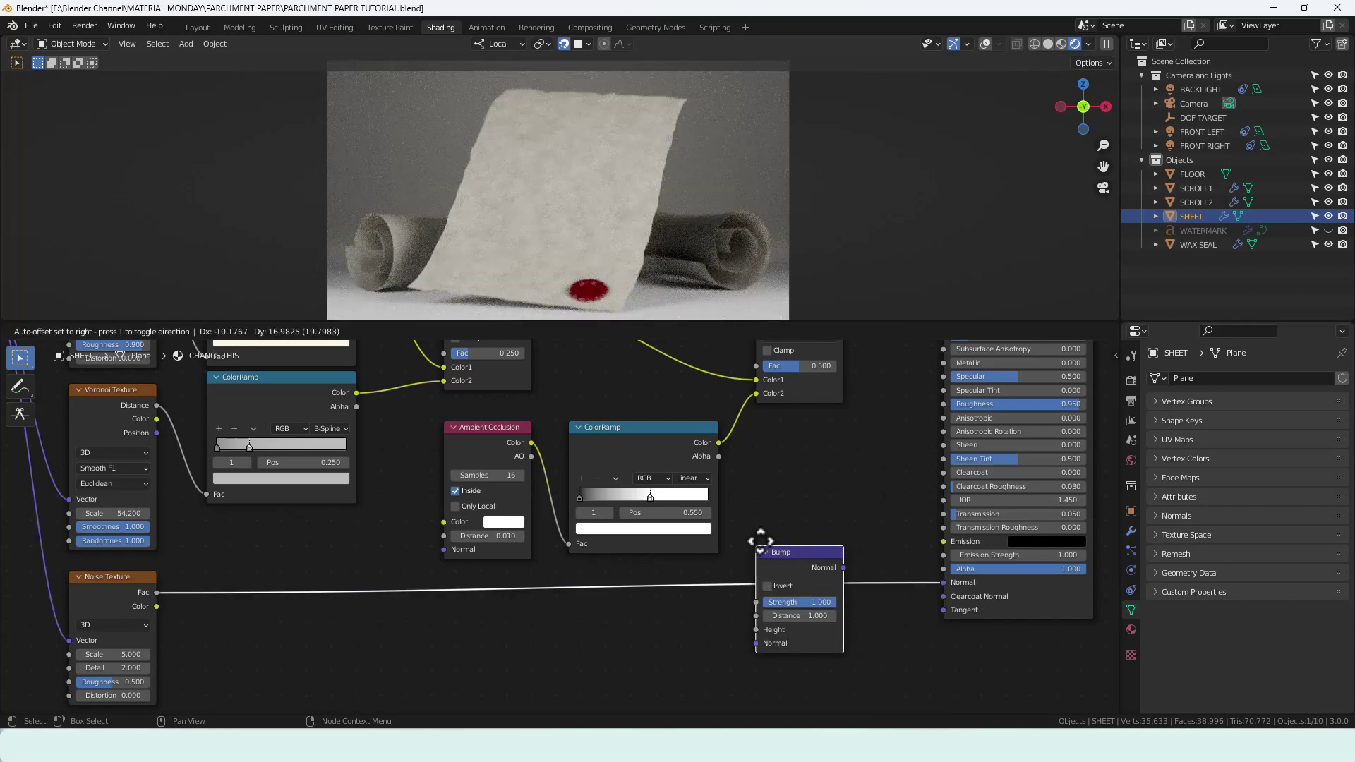
left_click(765, 599)
left_click_drag(766, 630, 766, 618)
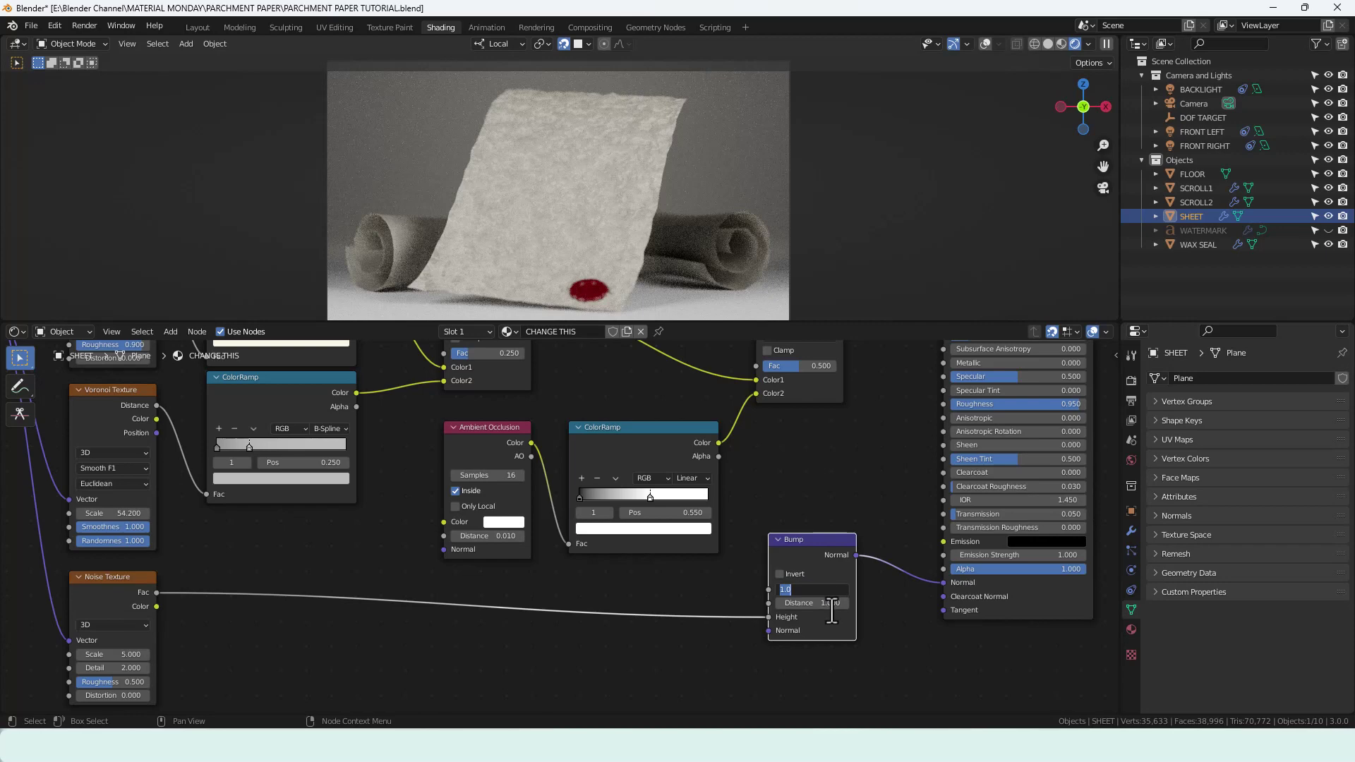
type(".1")
key("Return")
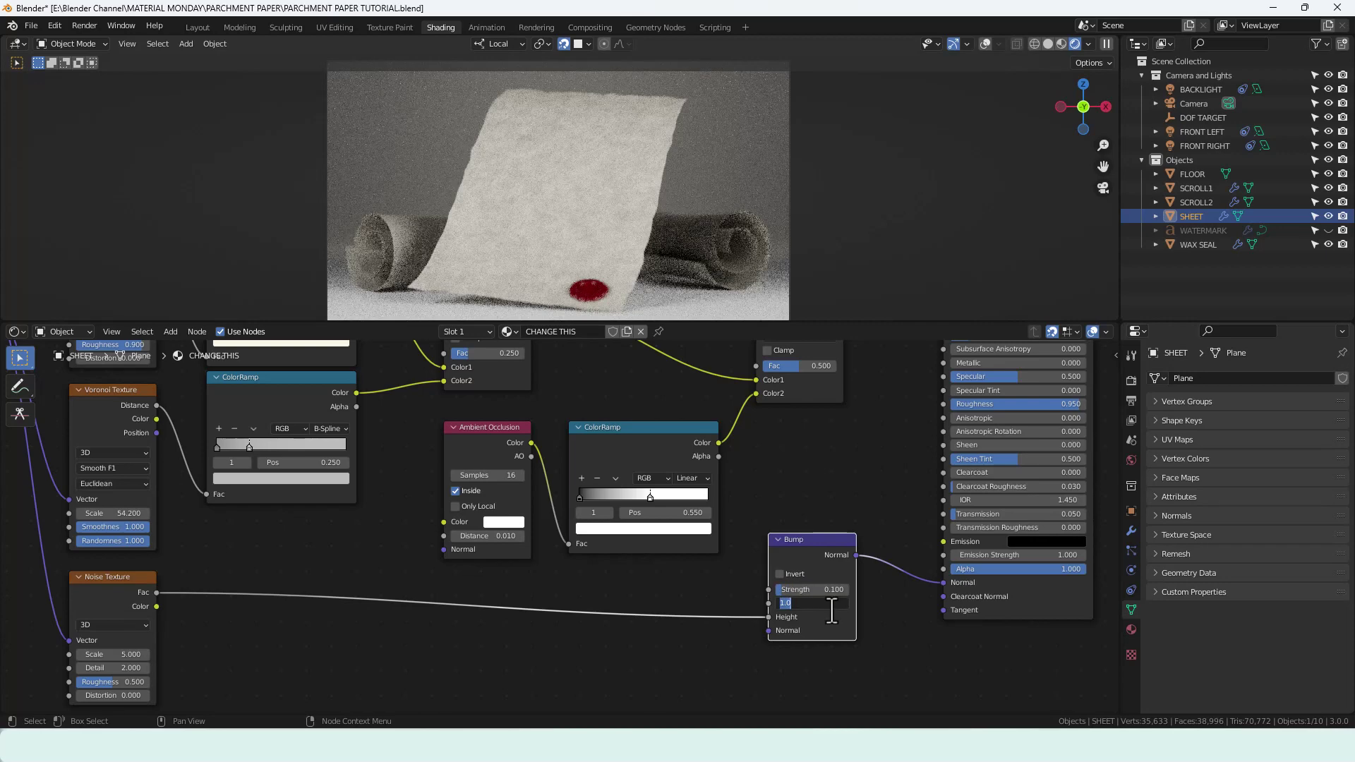
left_click_drag(827, 603, 824, 603)
scroll(808, 541, "down", 2)
- Set the new Noise Texture to Scale 10, Detail 5 and Roughness 1
middle_click_drag(590, 624, 645, 600)
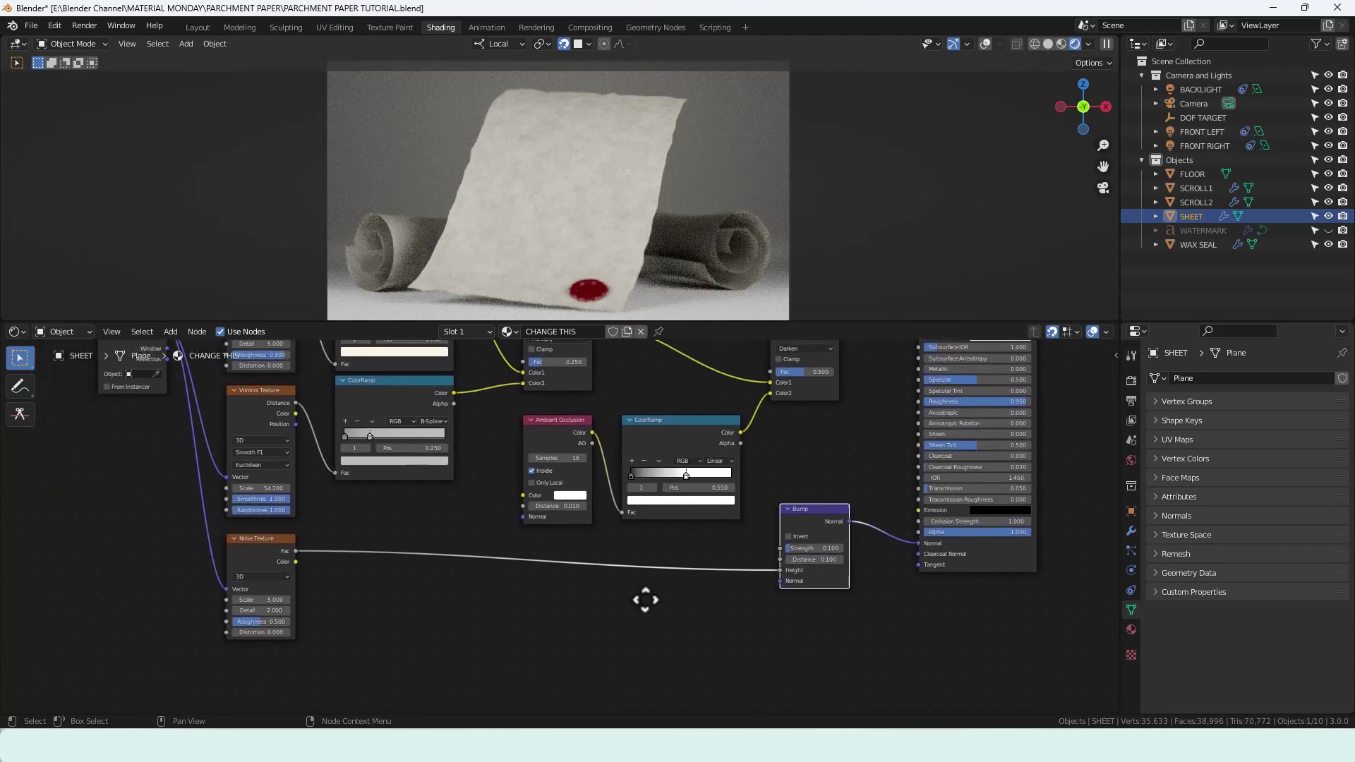
left_click(259, 600)
type("10")
key("Tab")
type("5")
key("Tab")
type("1")
key("Return")
scroll(690, 494, "down", 2)
middle_click_drag(689, 476, 736, 518)
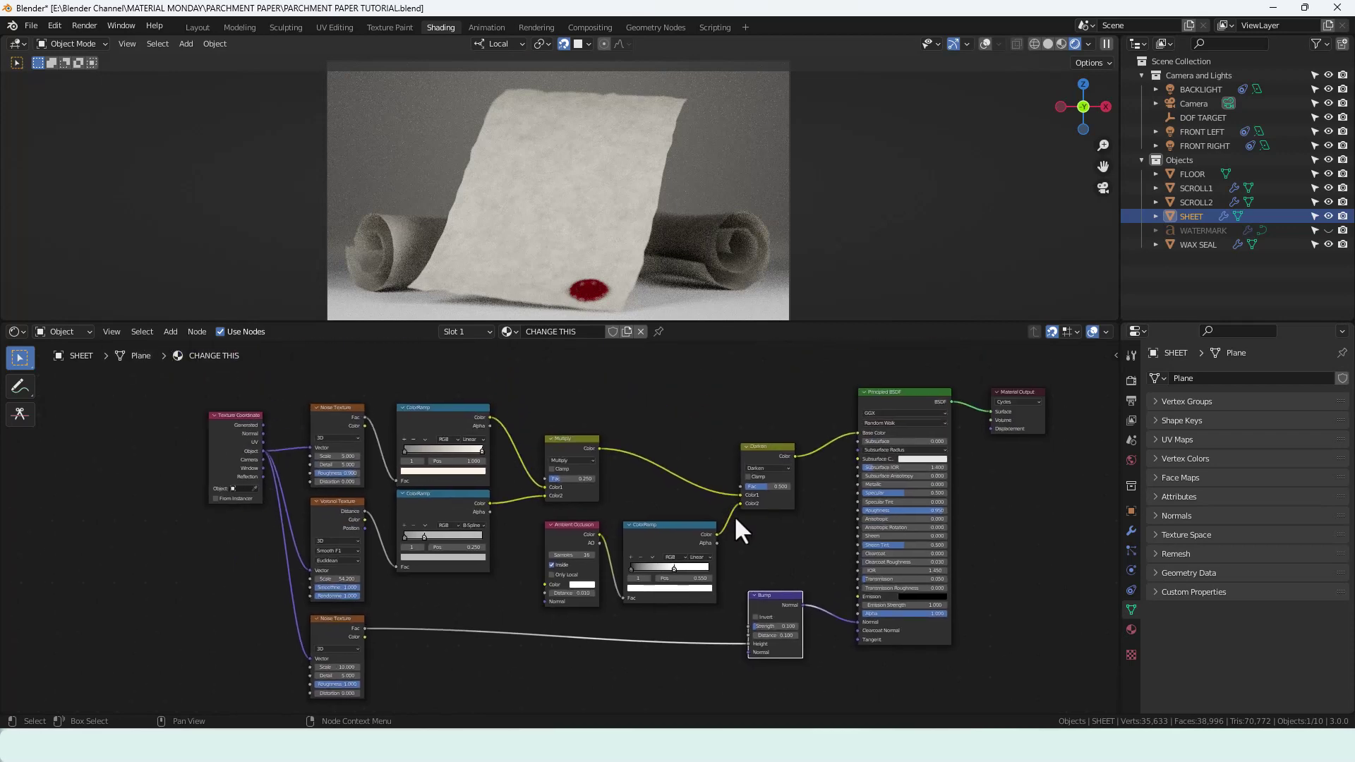
scroll(736, 520, "up", 1)
scroll(281, 378, "down", 1)
- Evenly space the three texture nodes, the two ColorRamps, and Multiply with Ambient Occlusion
left_click_drag(311, 374, 359, 631)
key("shift+equal")
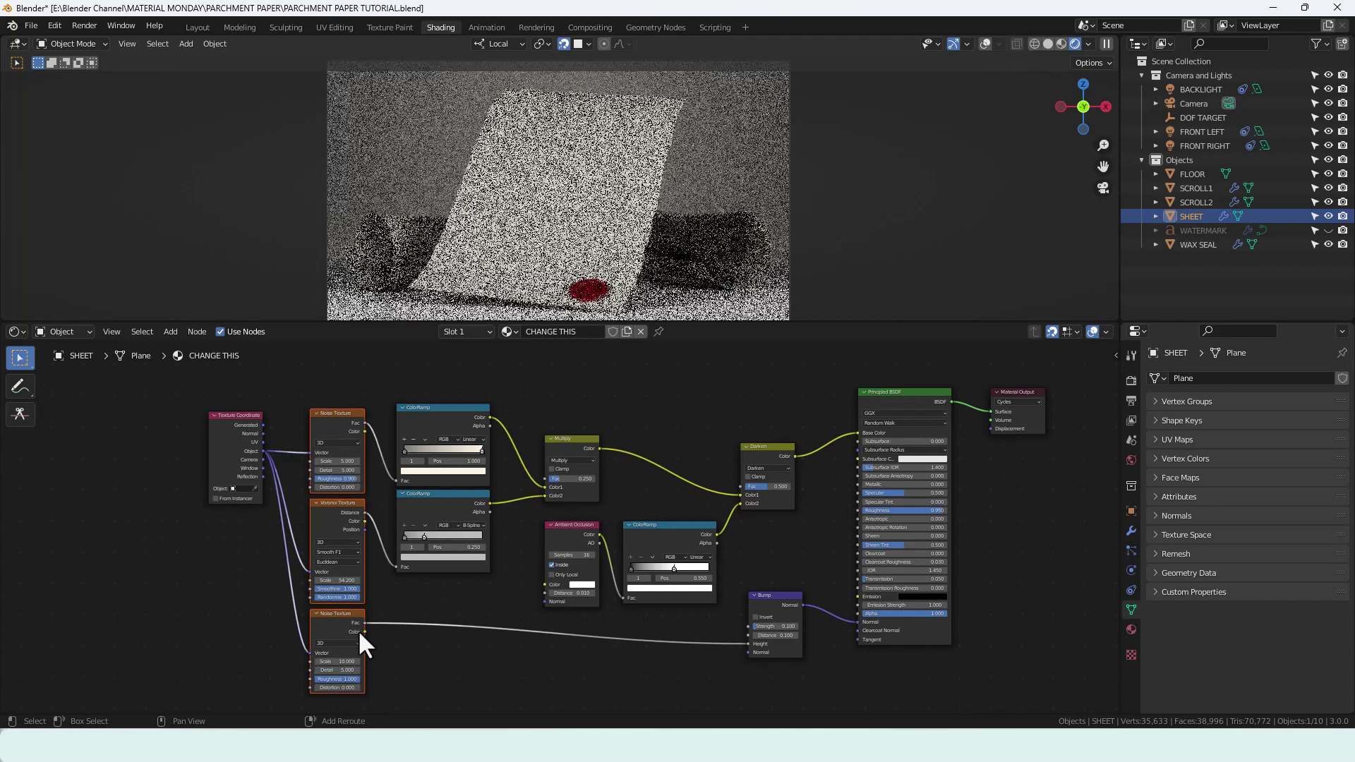
left_click_drag(400, 368, 467, 588)
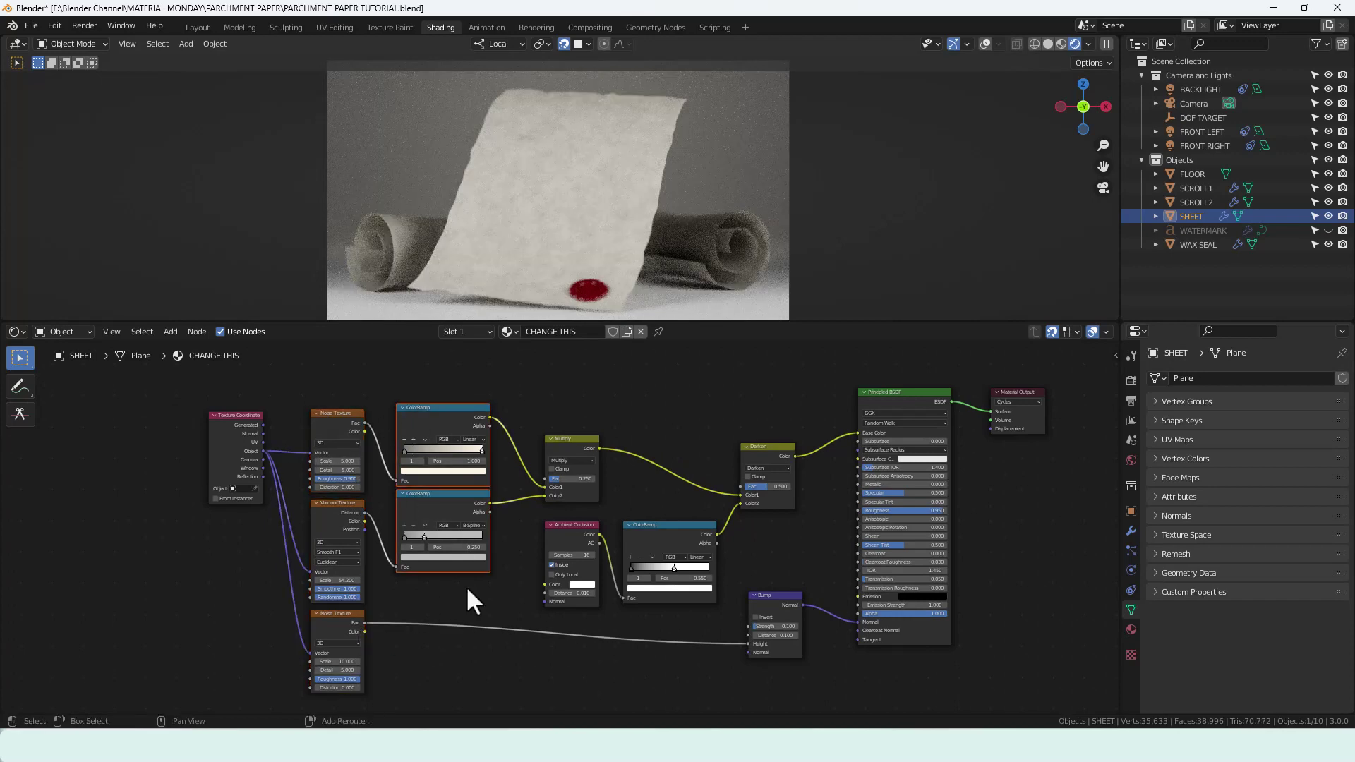
key("shift+equal")
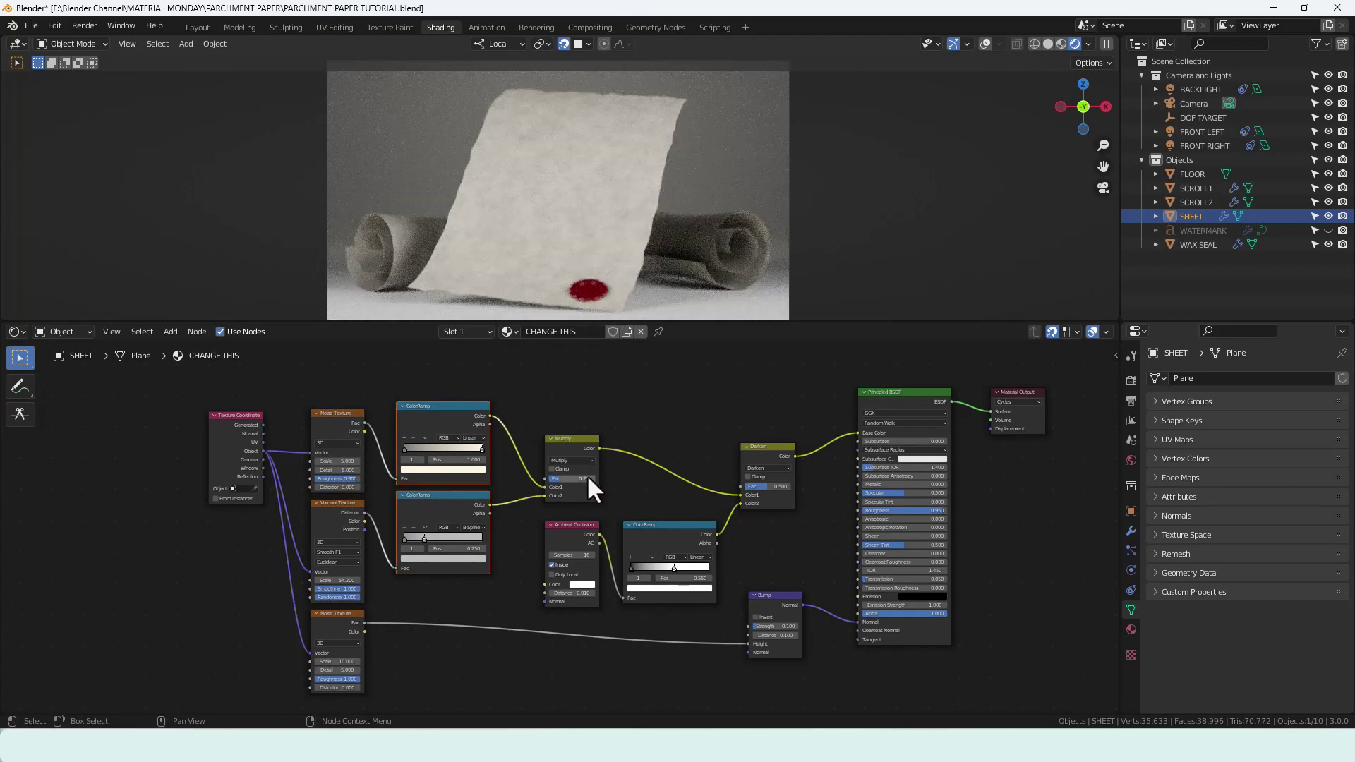
left_click_drag(560, 416, 583, 556)
key("shift+equal")
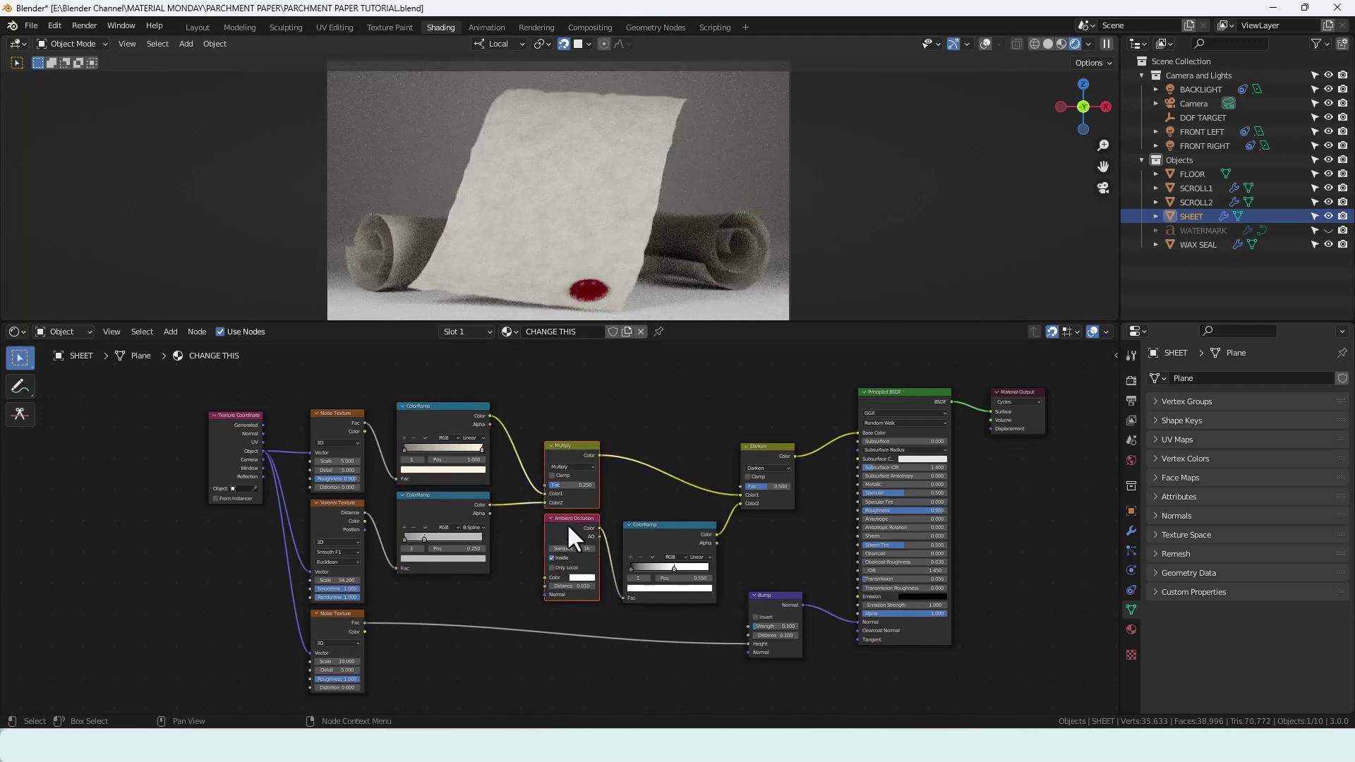
- Reposition Multiply/AO, the AO ColorRamp, Darken and the shader nodes closer together
key("g")
left_click(590, 535)
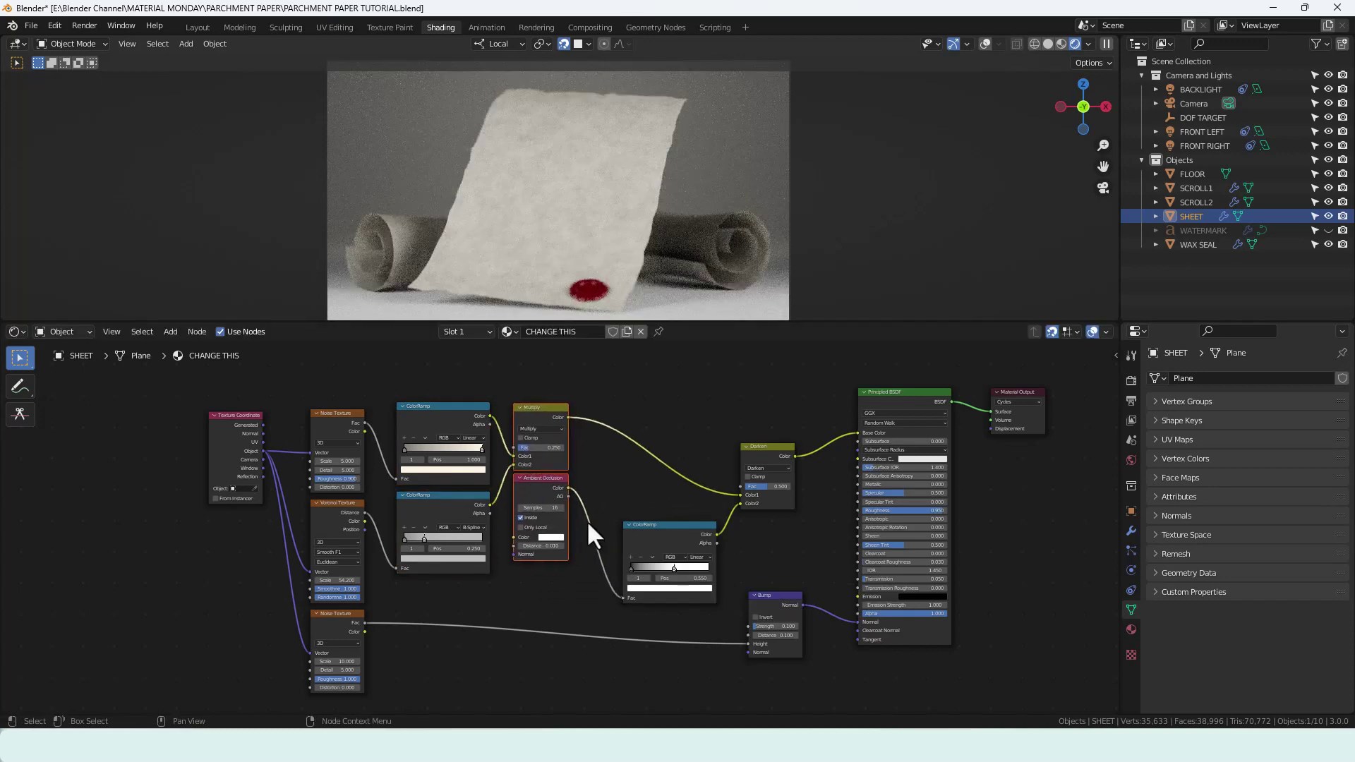
left_click(671, 539)
key("g")
left_click(633, 494)
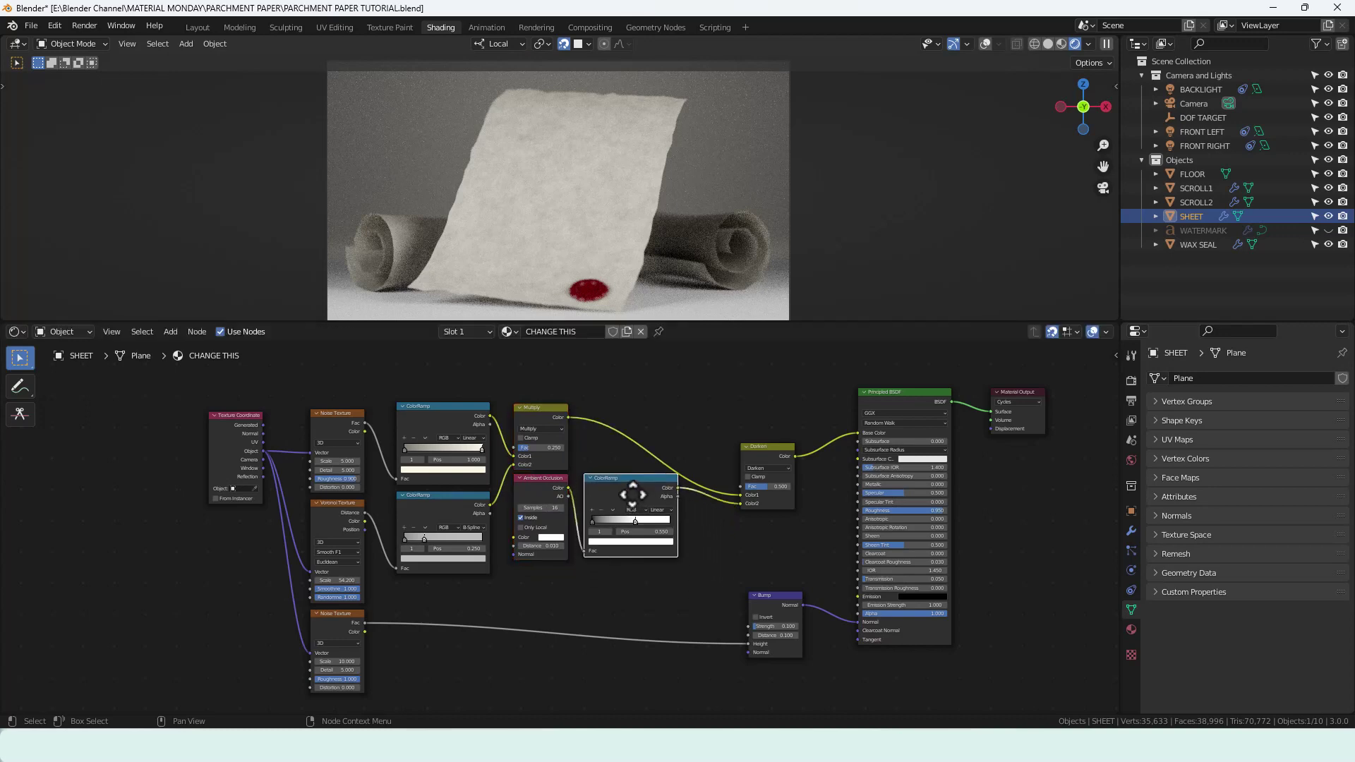
left_click(771, 458)
key("g")
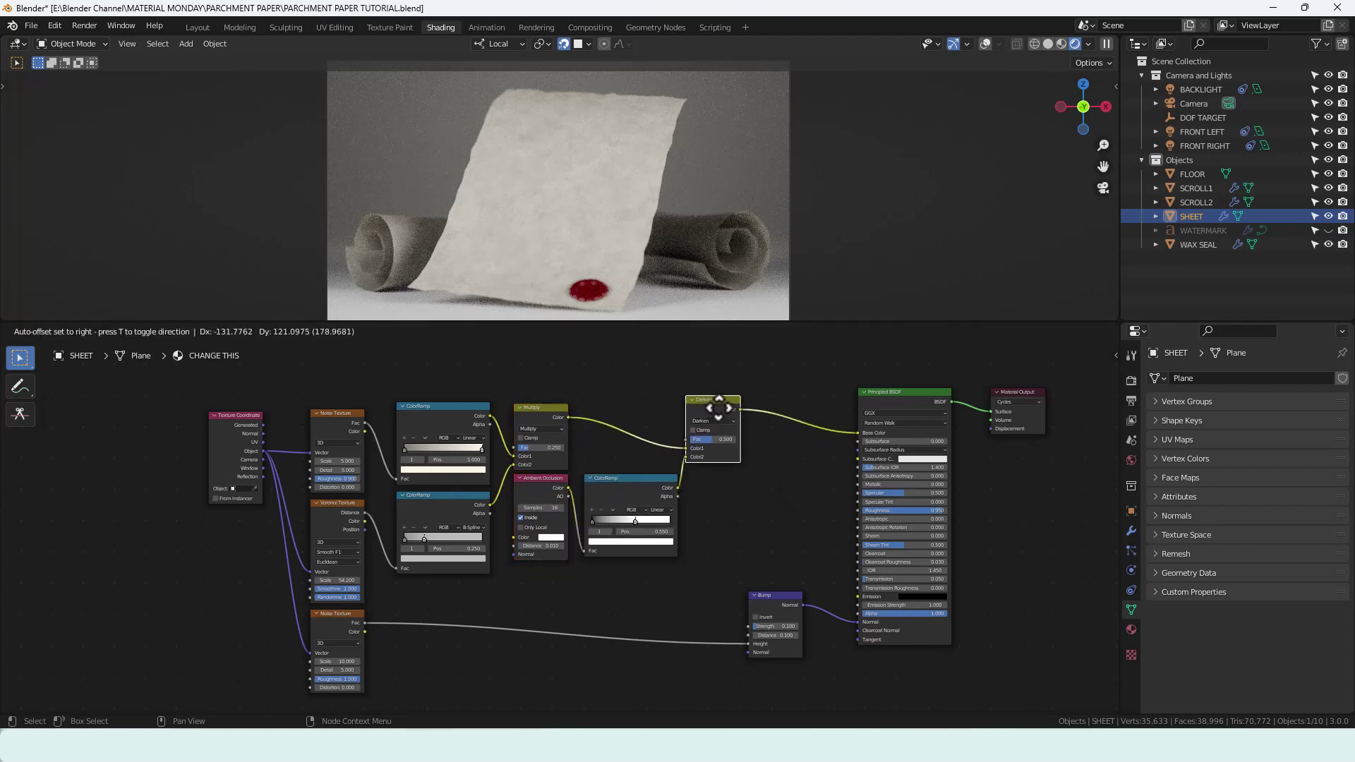
left_click(725, 410)
left_click_drag(796, 375, 1038, 672)
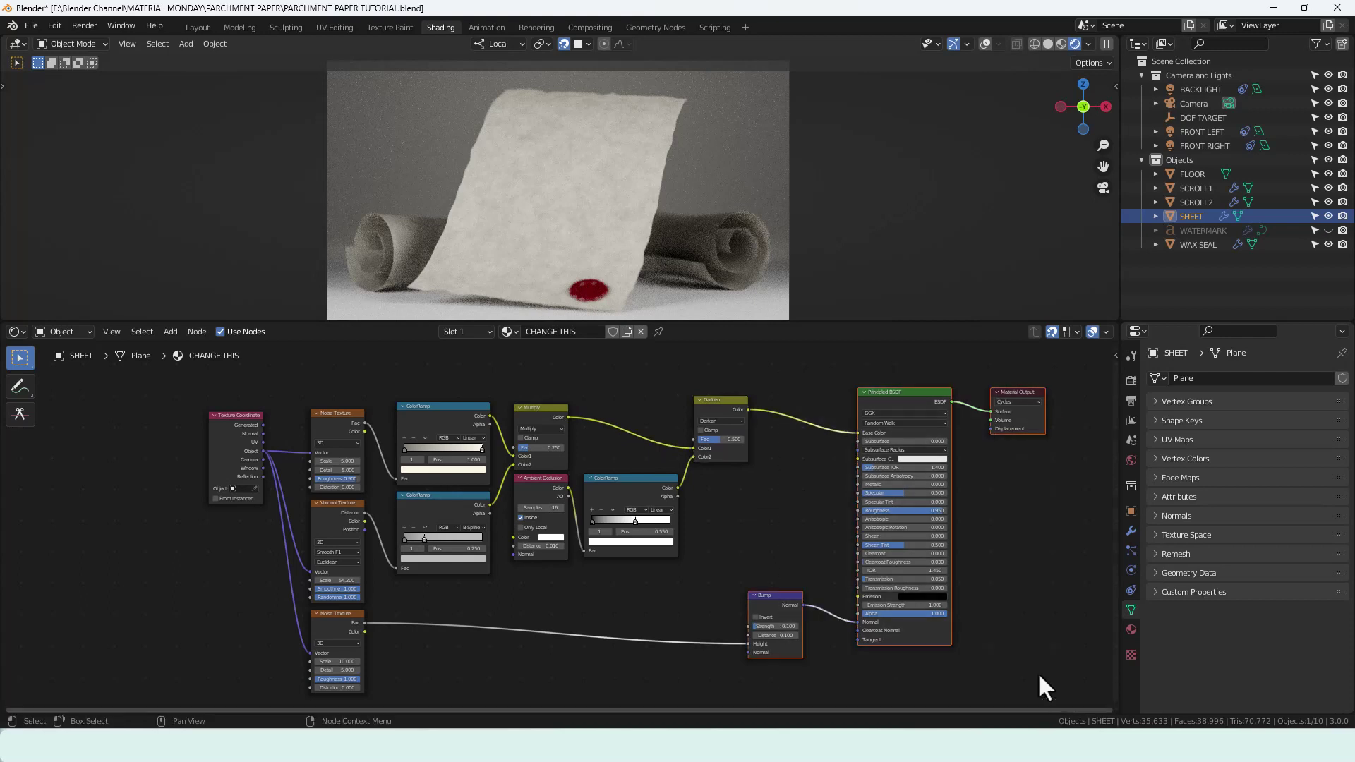
key("g")
left_click(830, 409)
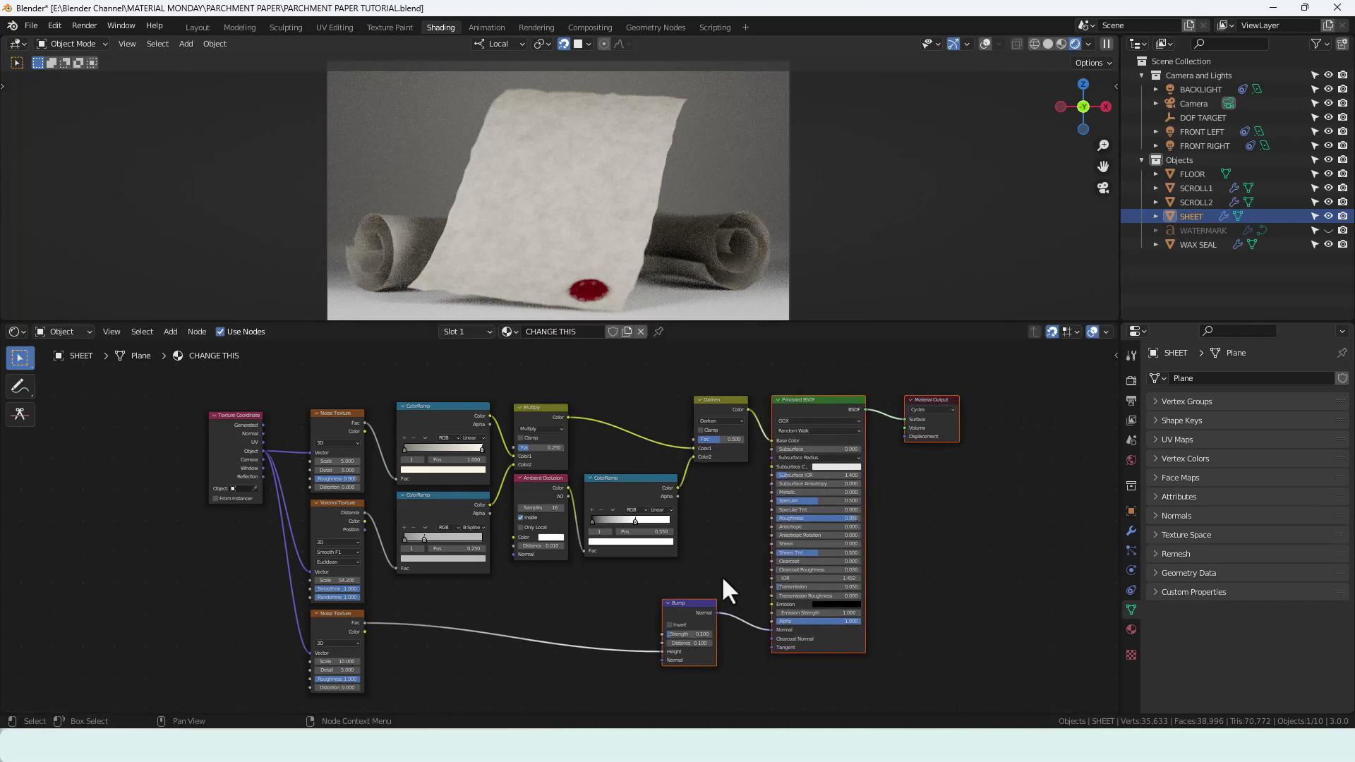
- Nudge the Bump node into place and lower Texture Coordinate level with the textures
left_click(699, 601)
key("g")
left_click(734, 594)
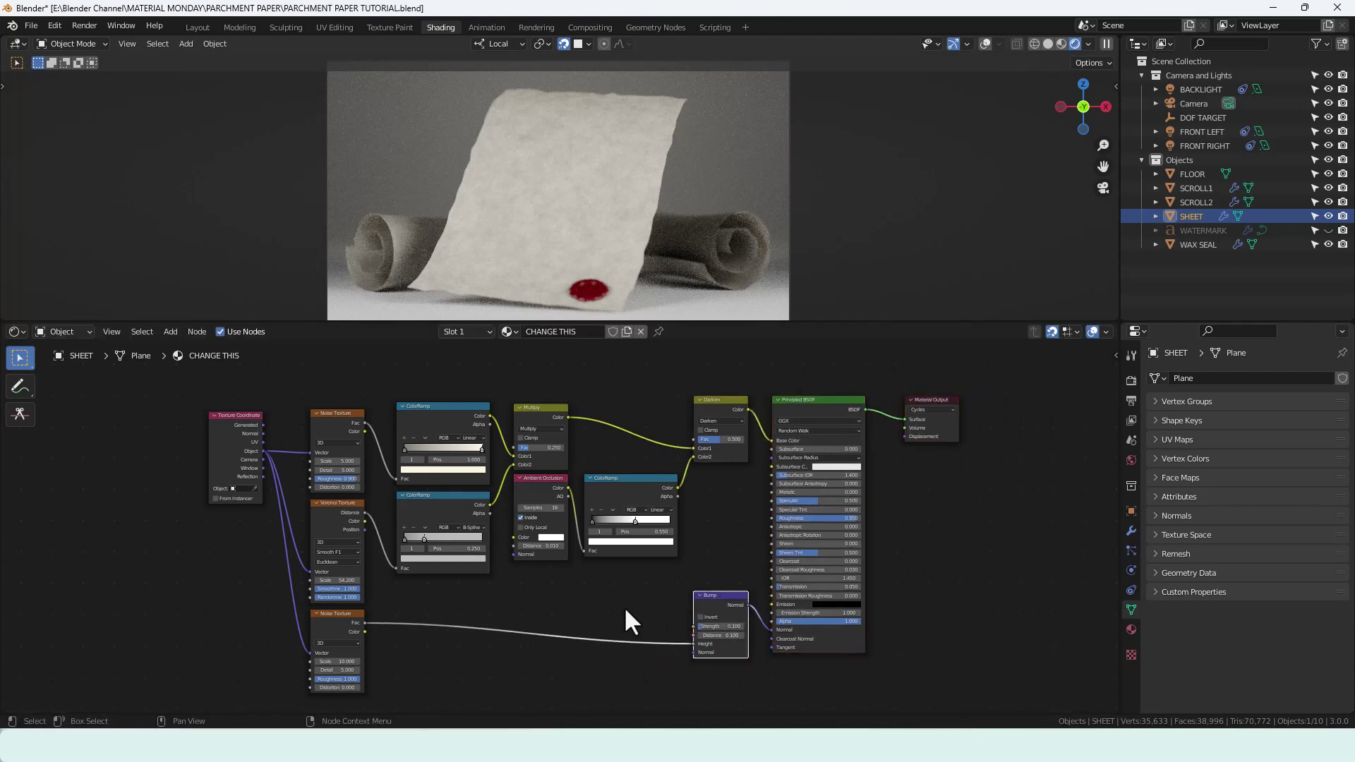
left_click(212, 423)
key("g")
left_click(232, 508)
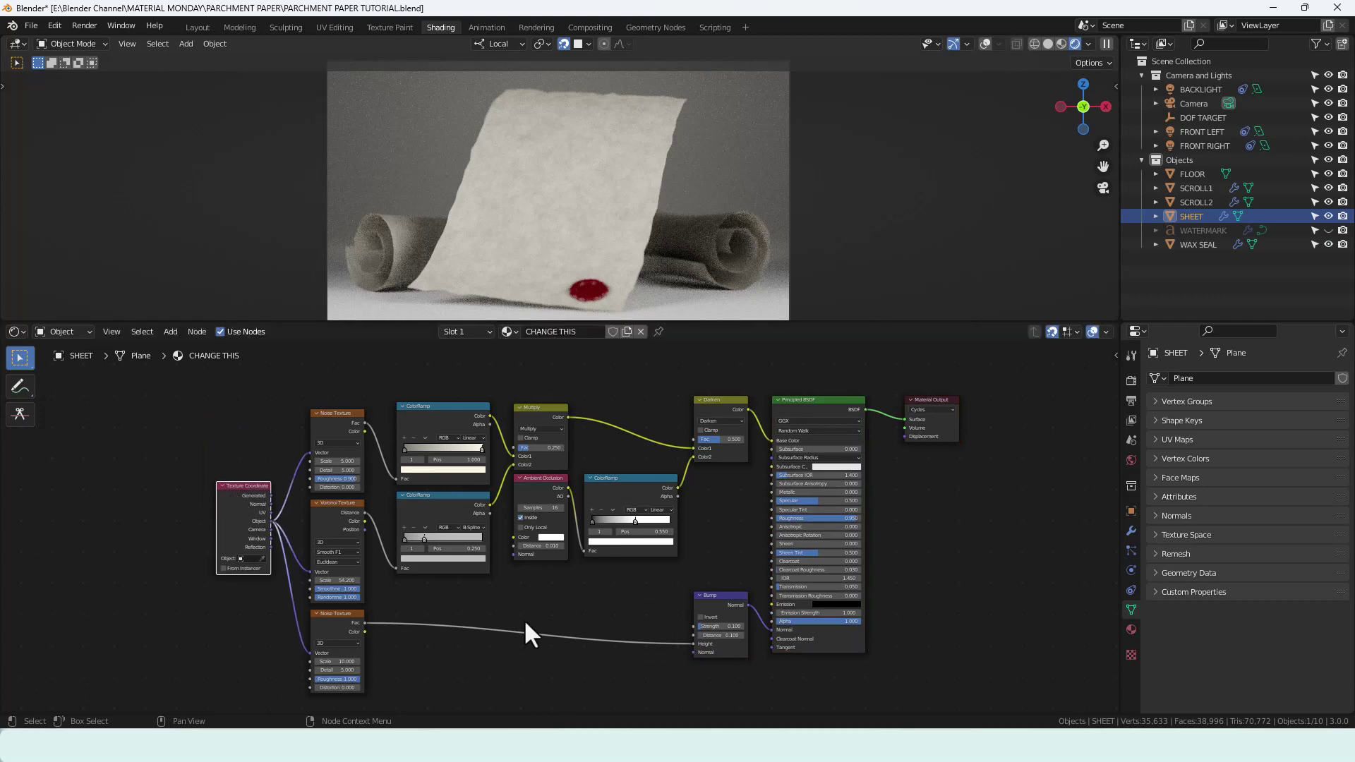
scroll(564, 603, "up", 1)
middle_click_drag(571, 598, 592, 577)
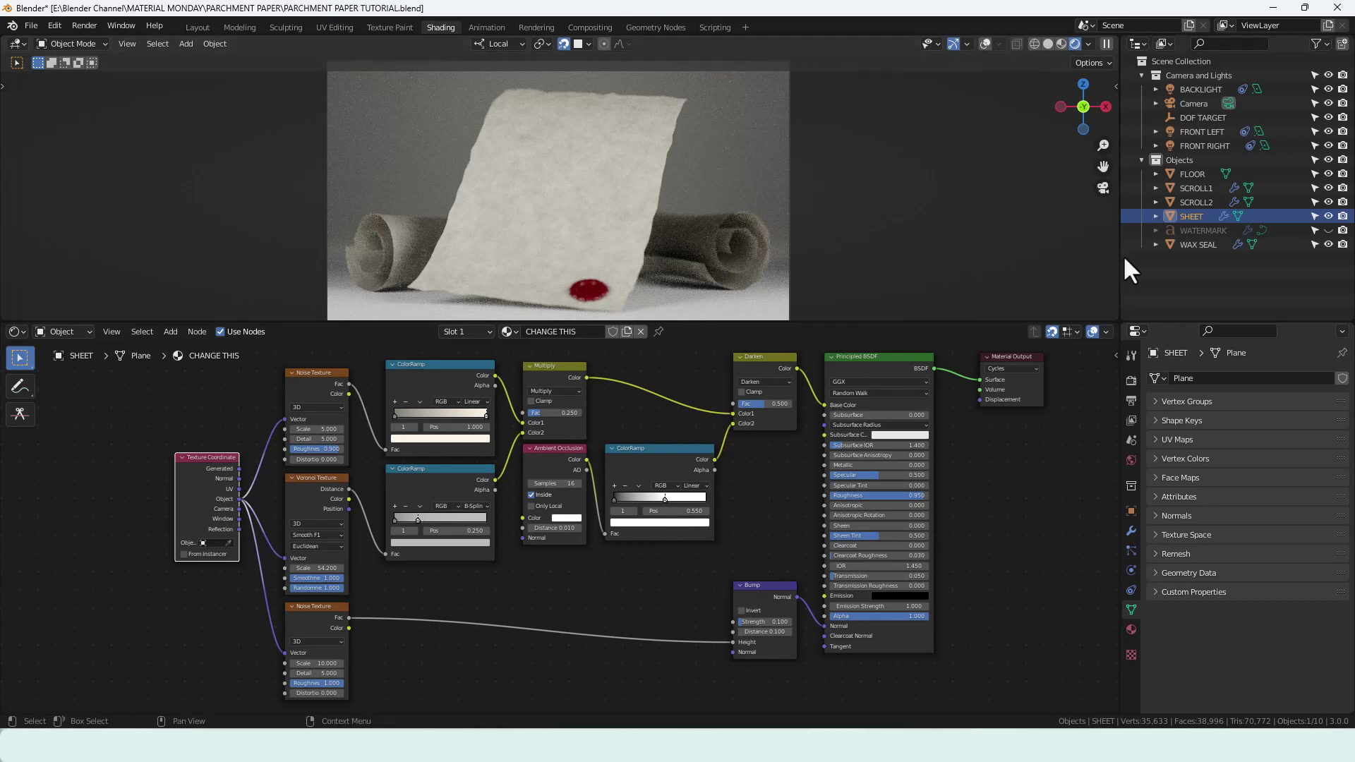
- Turn on the WATERMARK object's visibility in the Outliner
left_click(1329, 231)
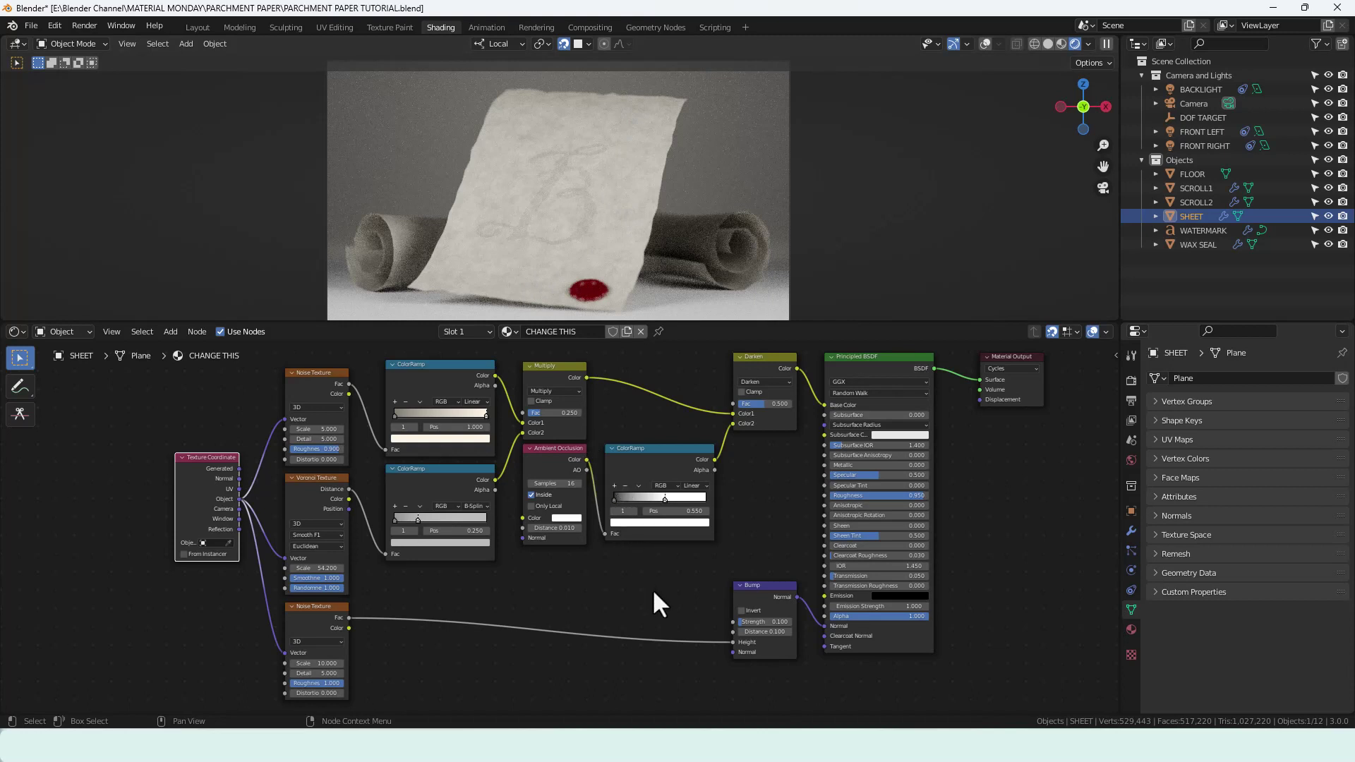
- Preview the Noise, ramp and Voronoi outputs, and lower the Voronoi scale from 54.2 to 3.160
left_click(326, 383, "ctrl+shift")
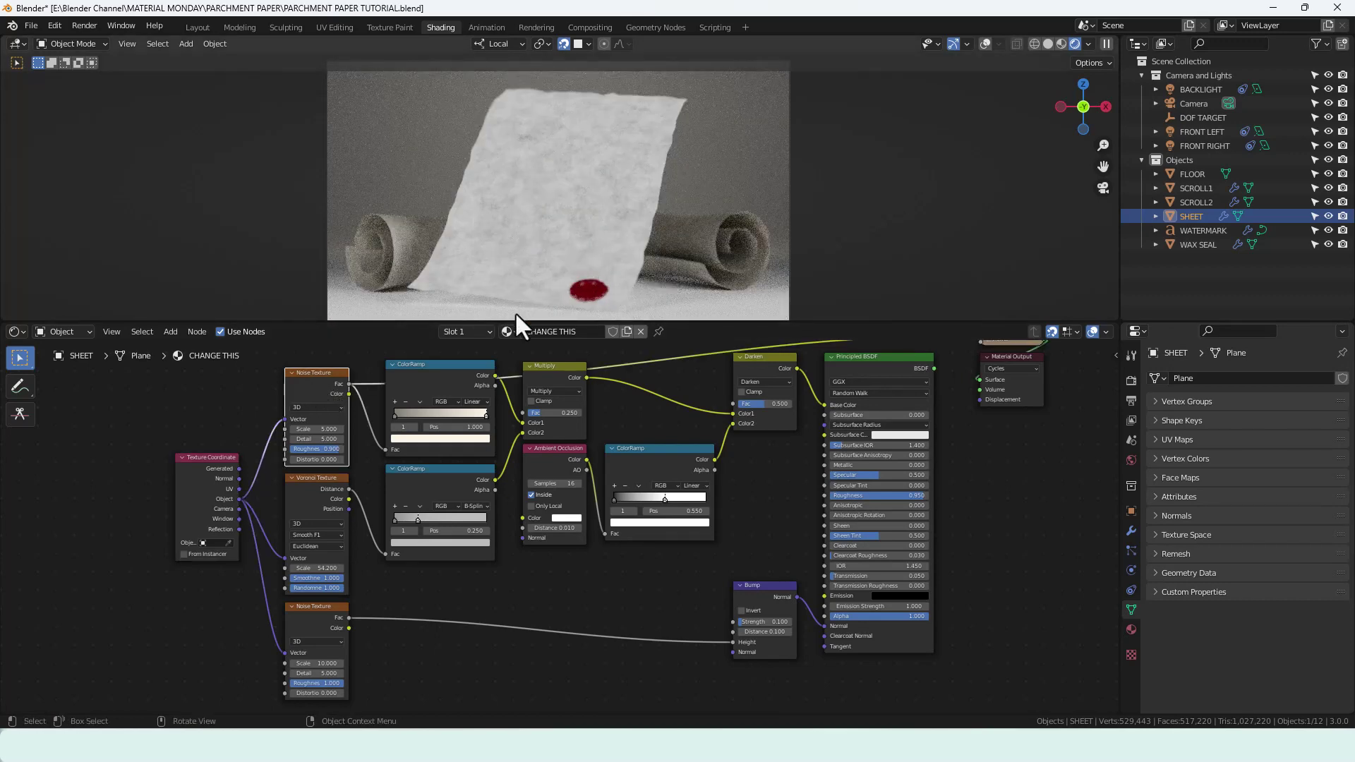
left_click(438, 377, "ctrl+shift")
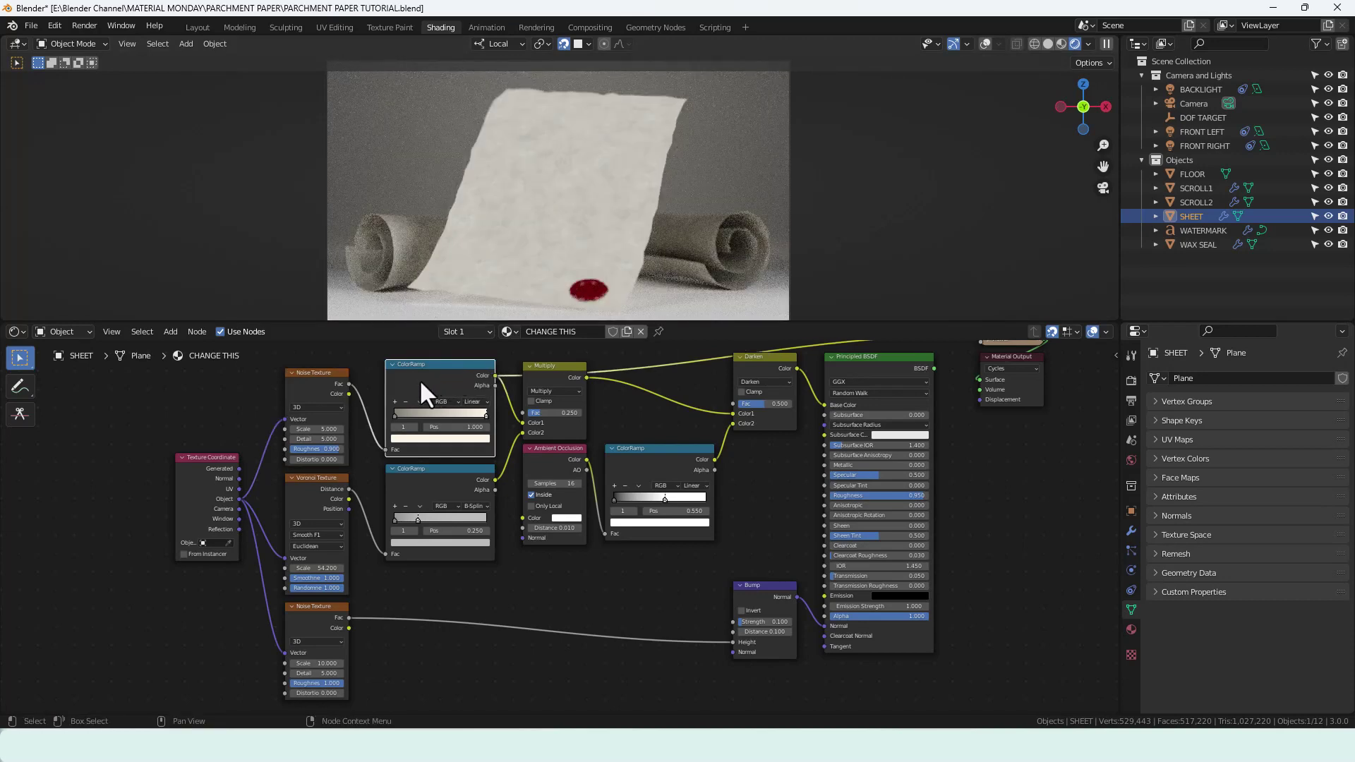
left_click(317, 495, "ctrl+shift")
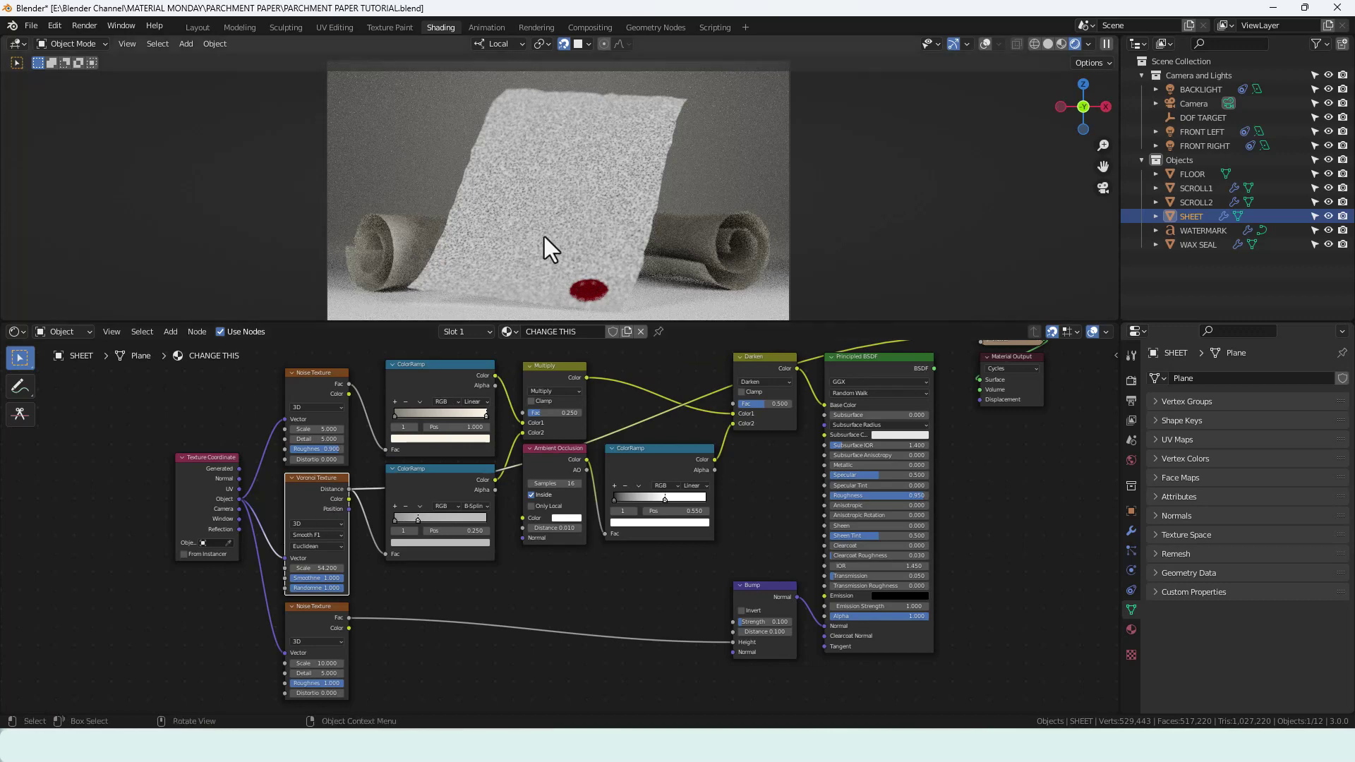
scroll(544, 236, "up", 4)
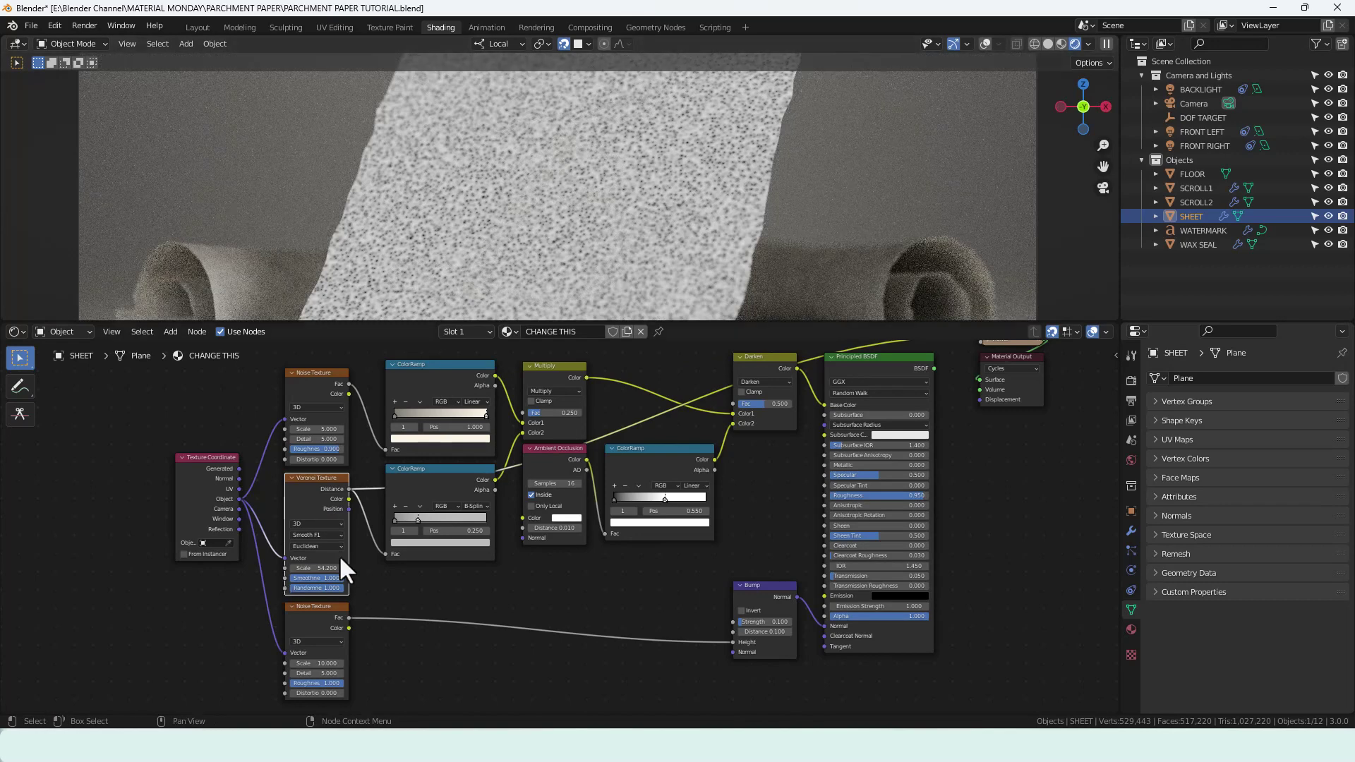
left_click_drag(340, 569, 278, 568)
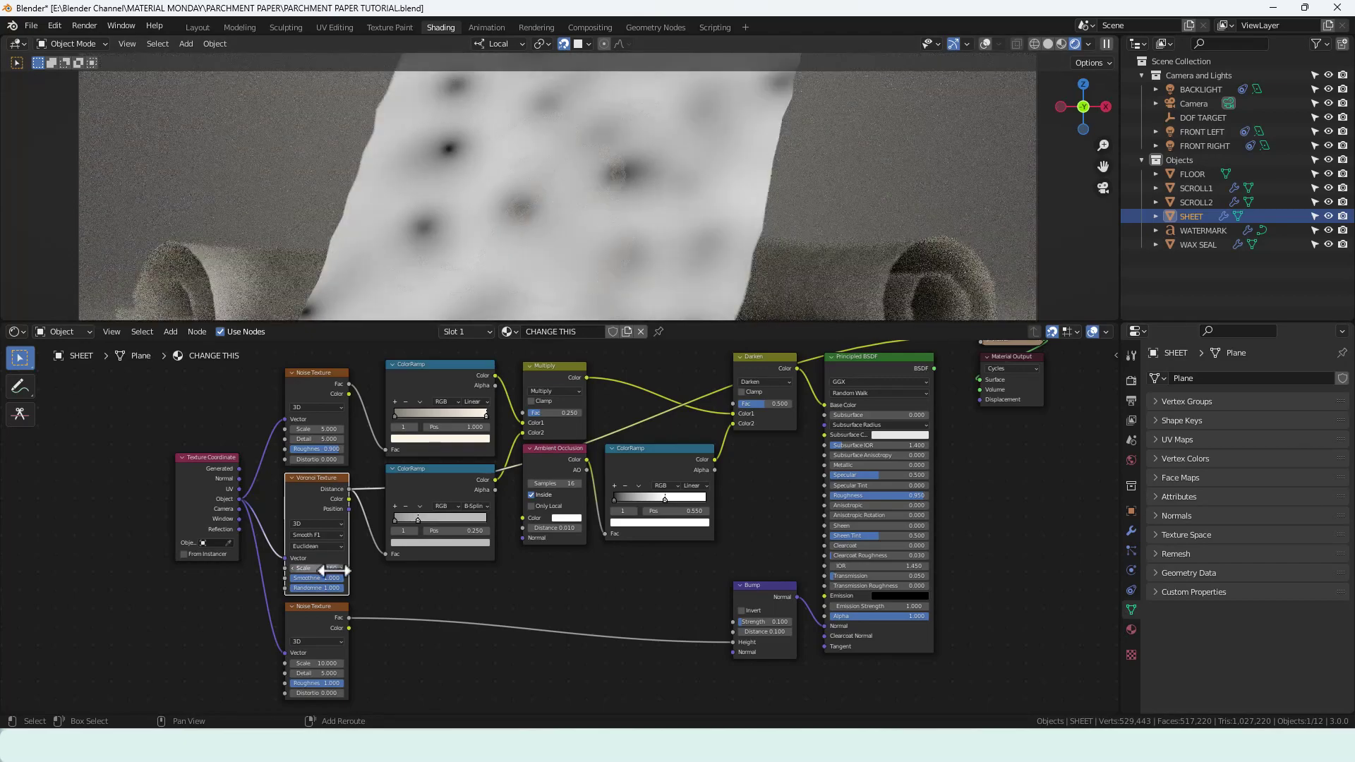
left_click(454, 489)
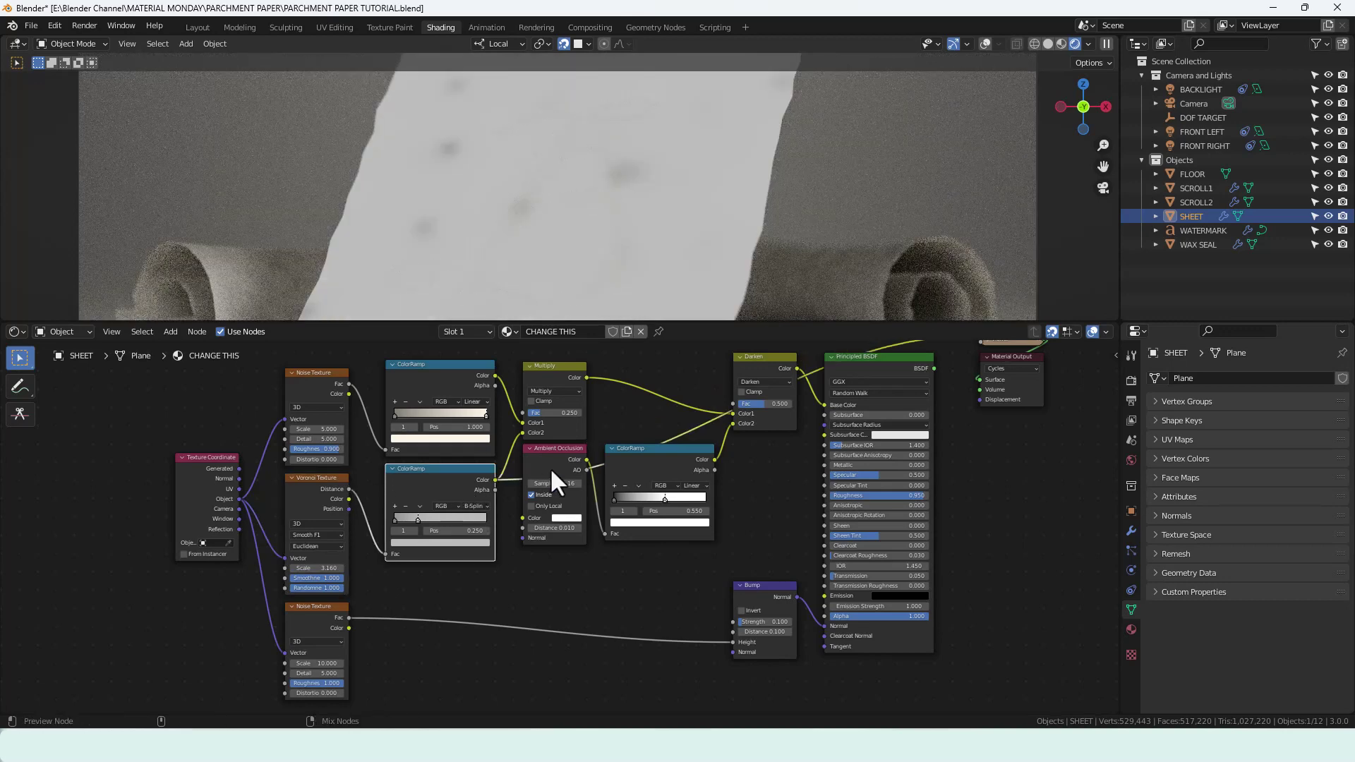
left_click(549, 374, "ctrl+shift")
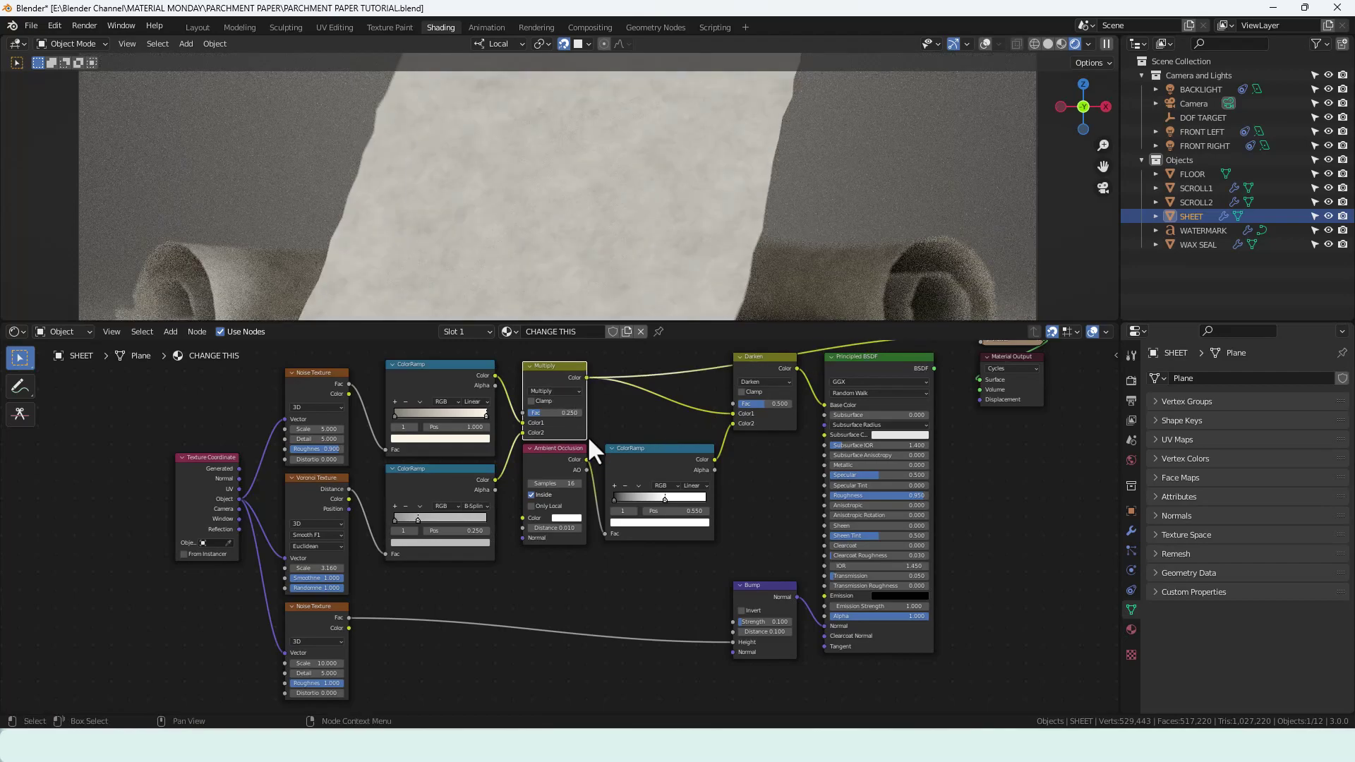
- Preview the Ambient Occlusion output and set its Distance to 0
left_click(572, 459, "ctrl+shift")
scroll(660, 196, "down", 4)
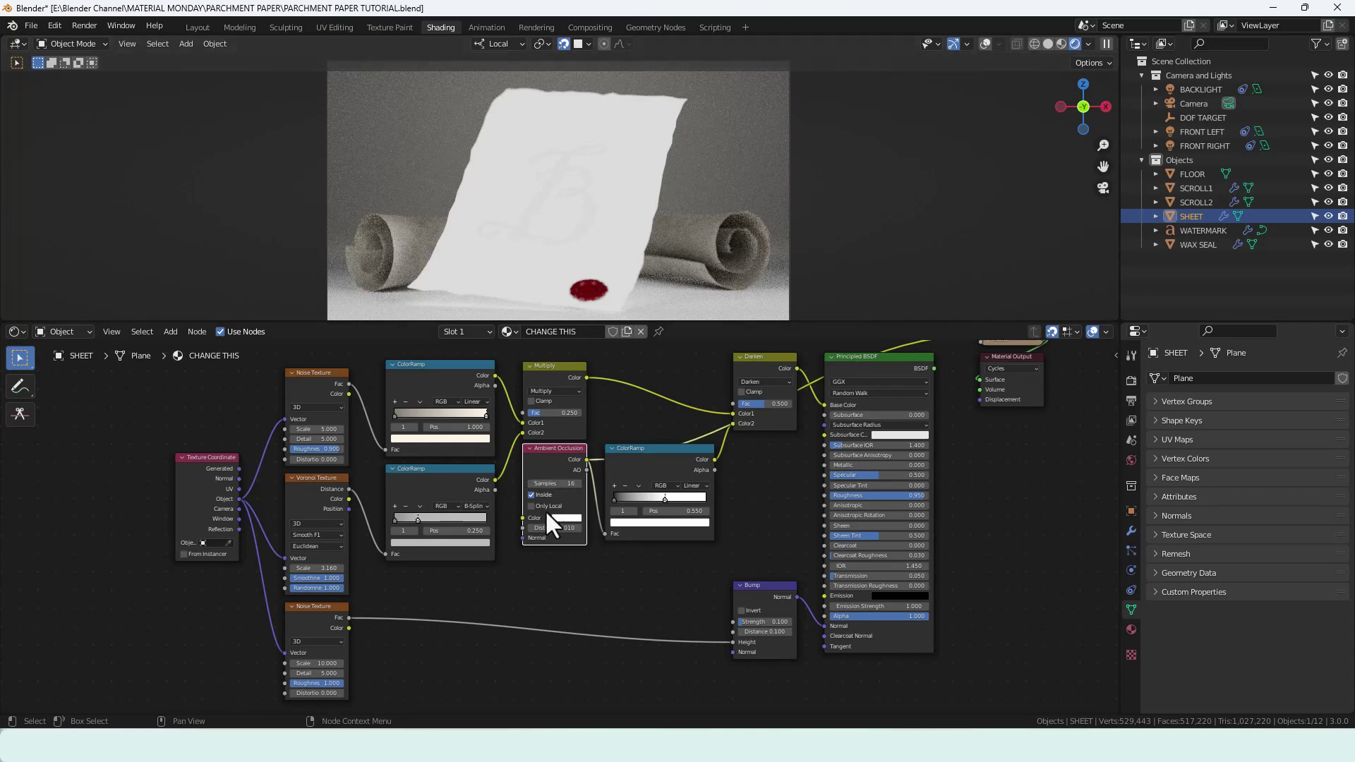
left_click_drag(557, 527, 565, 527)
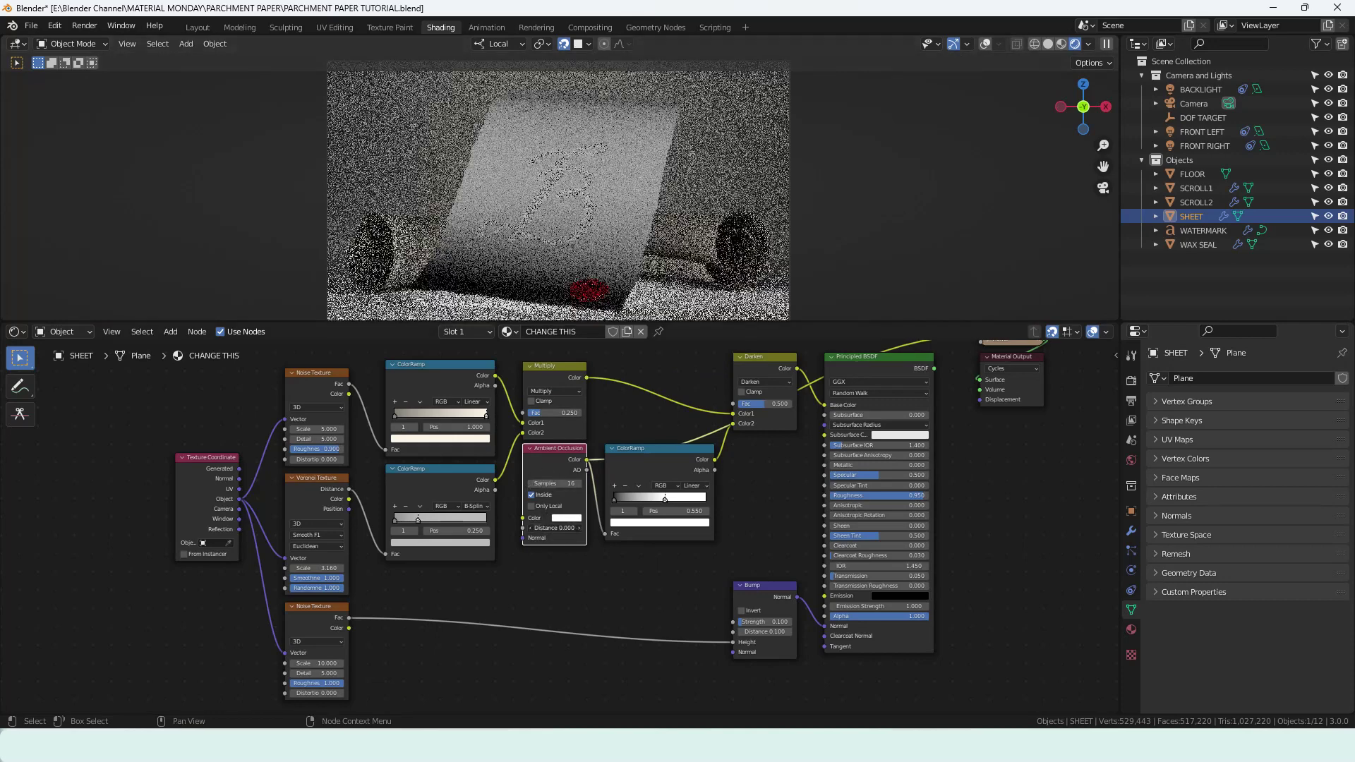
left_click(557, 527)
type("0")
key("Return")
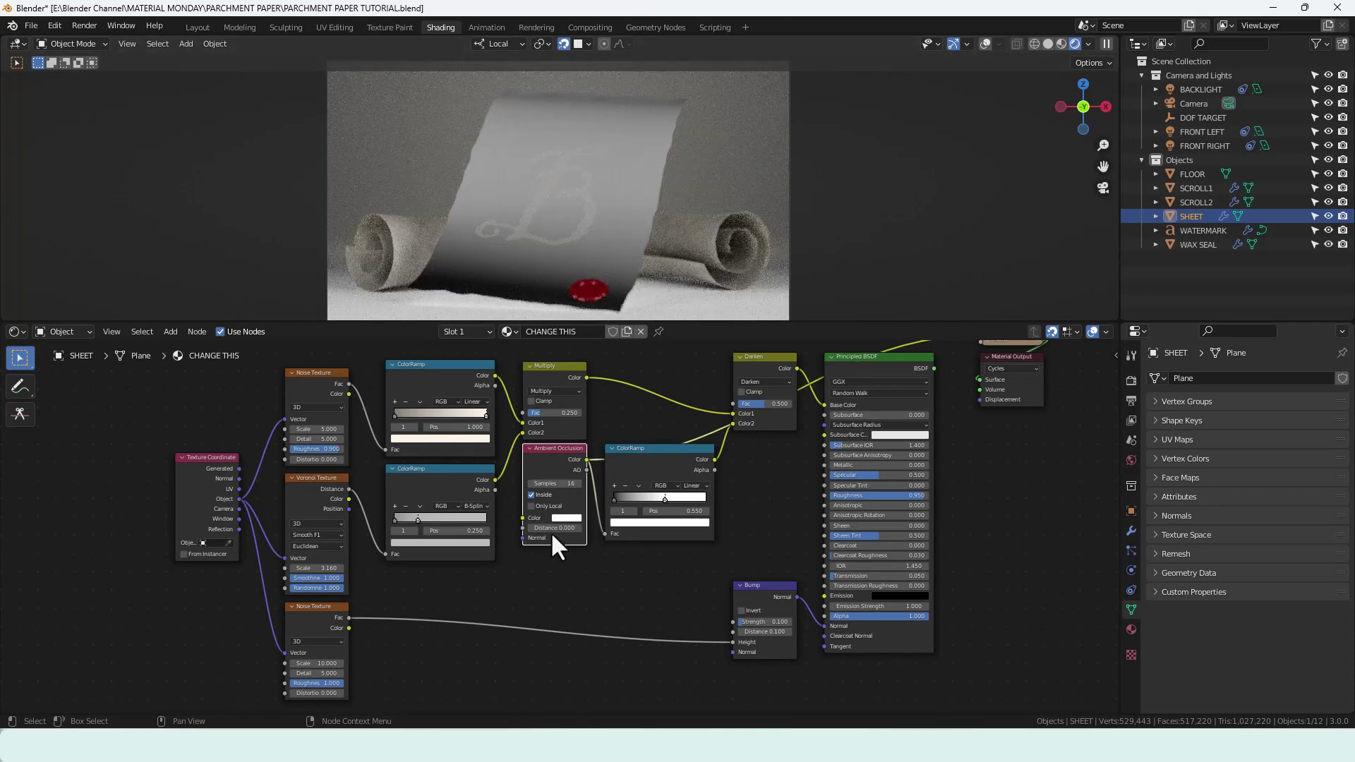
- Slide the following ColorRamp's stop to position 0.268
left_click(631, 458, "ctrl+shift")
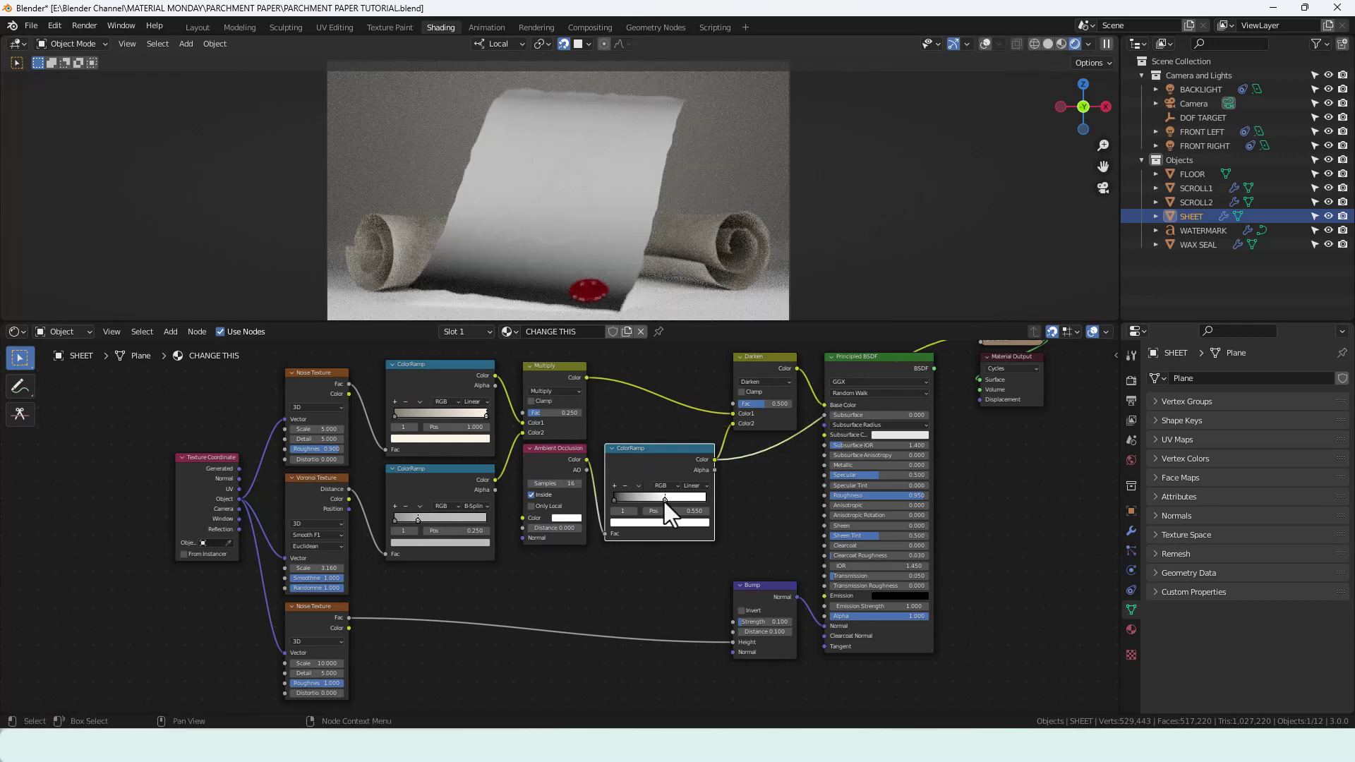
mouse_move(663, 502)
left_mouse_down()
mouse_move(645, 502)
mouse_move(676, 501)
mouse_move(637, 501)
mouse_move(651, 501)
left_mouse_up()
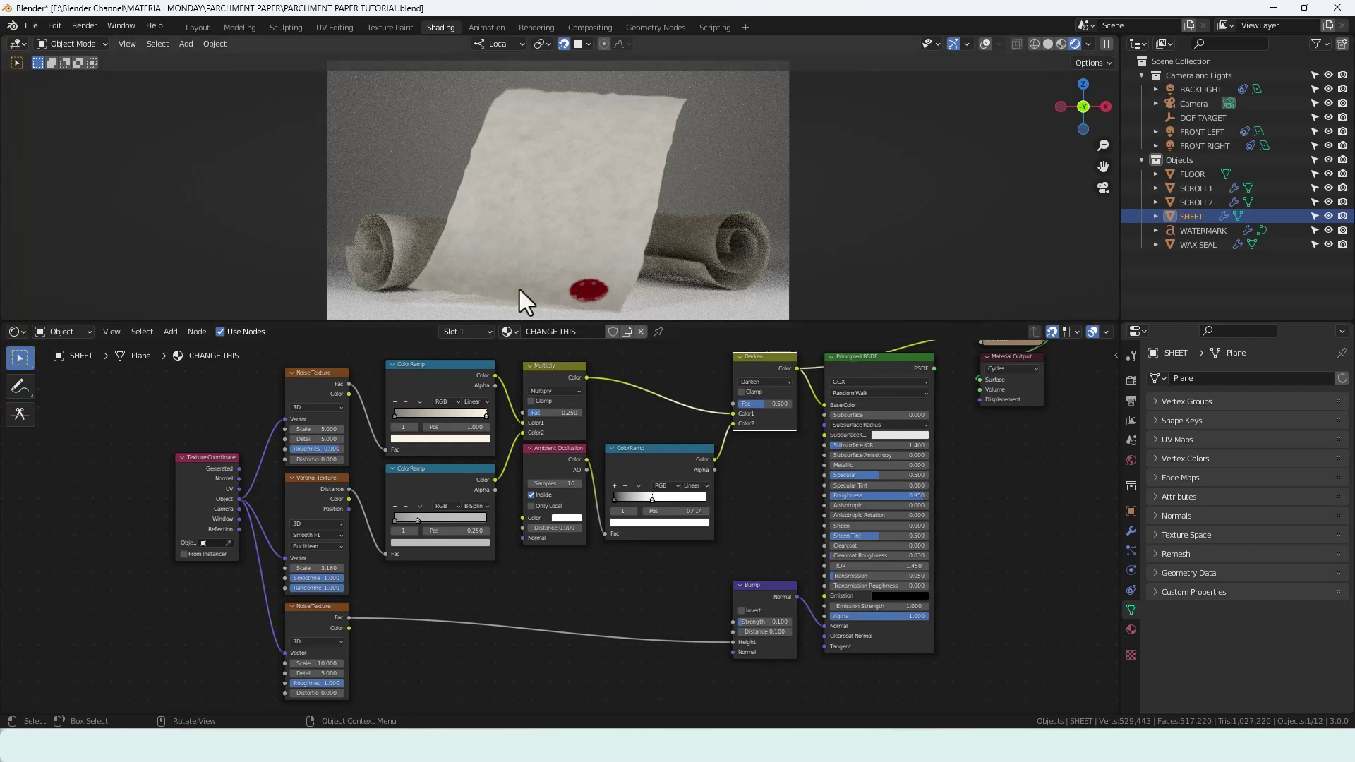
mouse_move(651, 497)
left_mouse_down()
mouse_move(614, 498)
mouse_move(712, 500)
mouse_move(633, 501)
left_mouse_up()
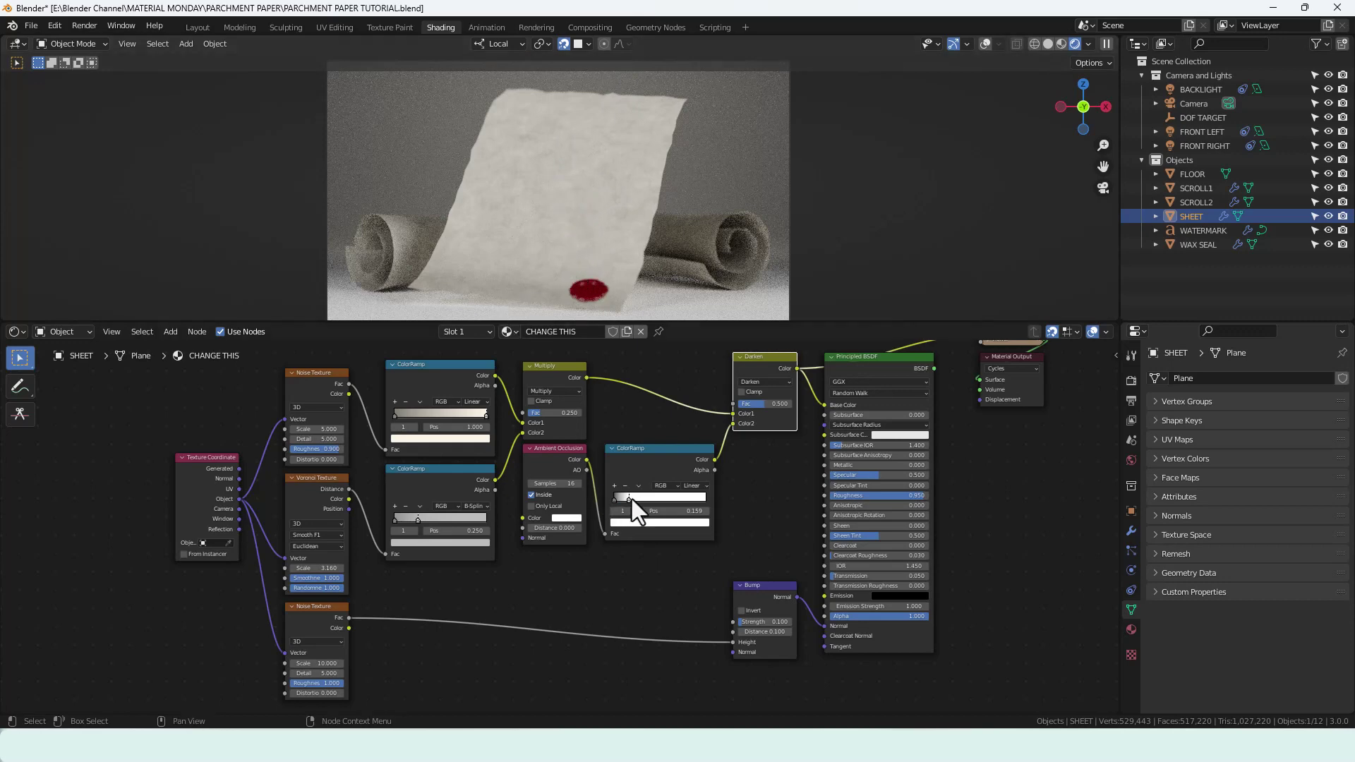
left_click_drag(632, 499, 640, 501)
- Preview the bottom Noise Texture and Bump node outputs, then reconnect Principled BSDF to Material Output
left_click(849, 367, "ctrl+shift")
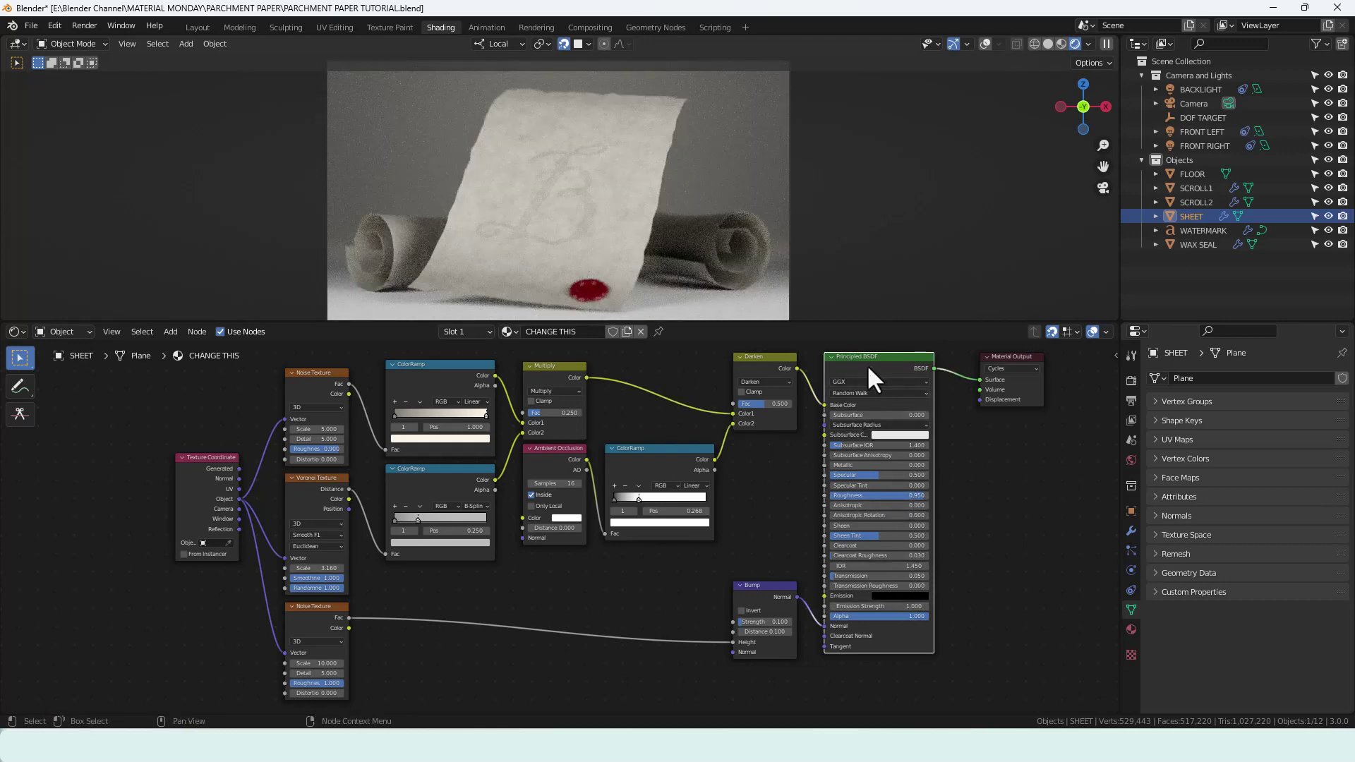
left_click(323, 616, "ctrl+shift")
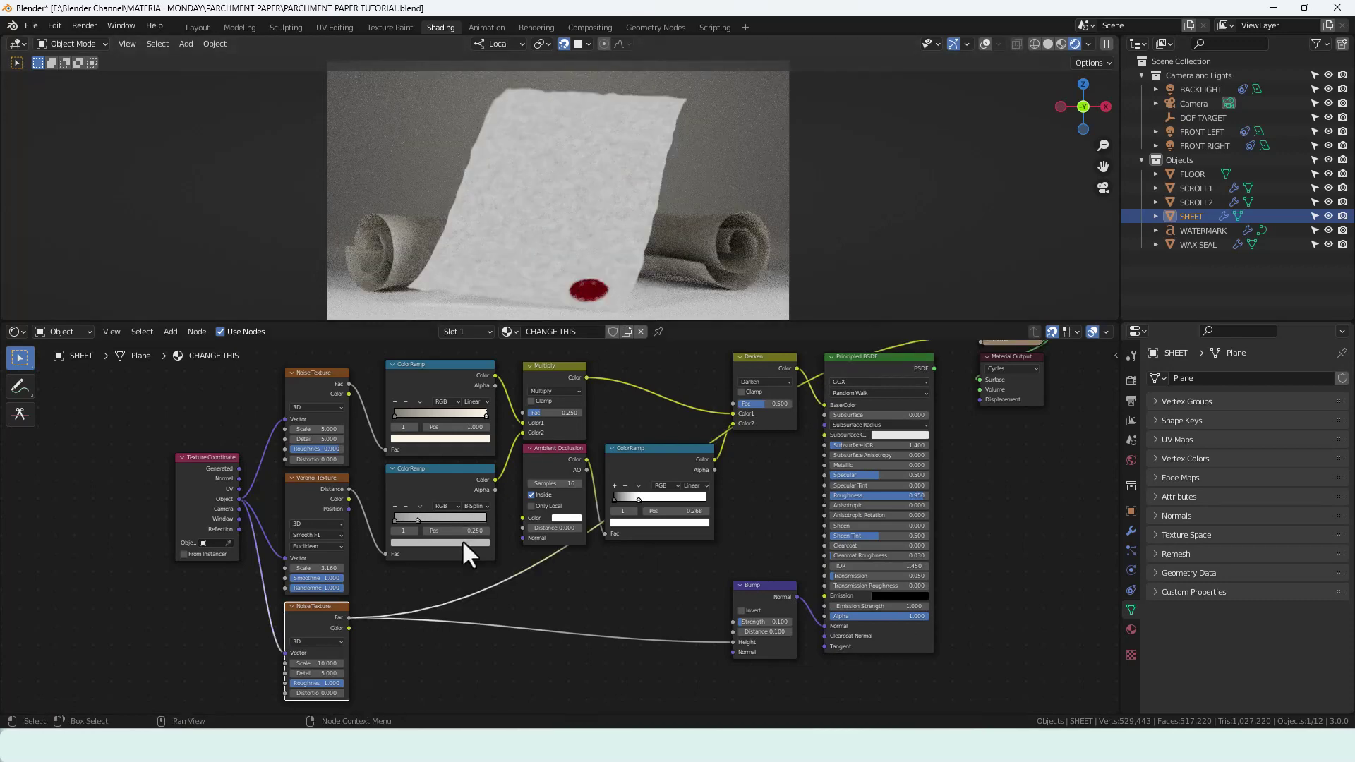
left_click(765, 603, "ctrl+shift")
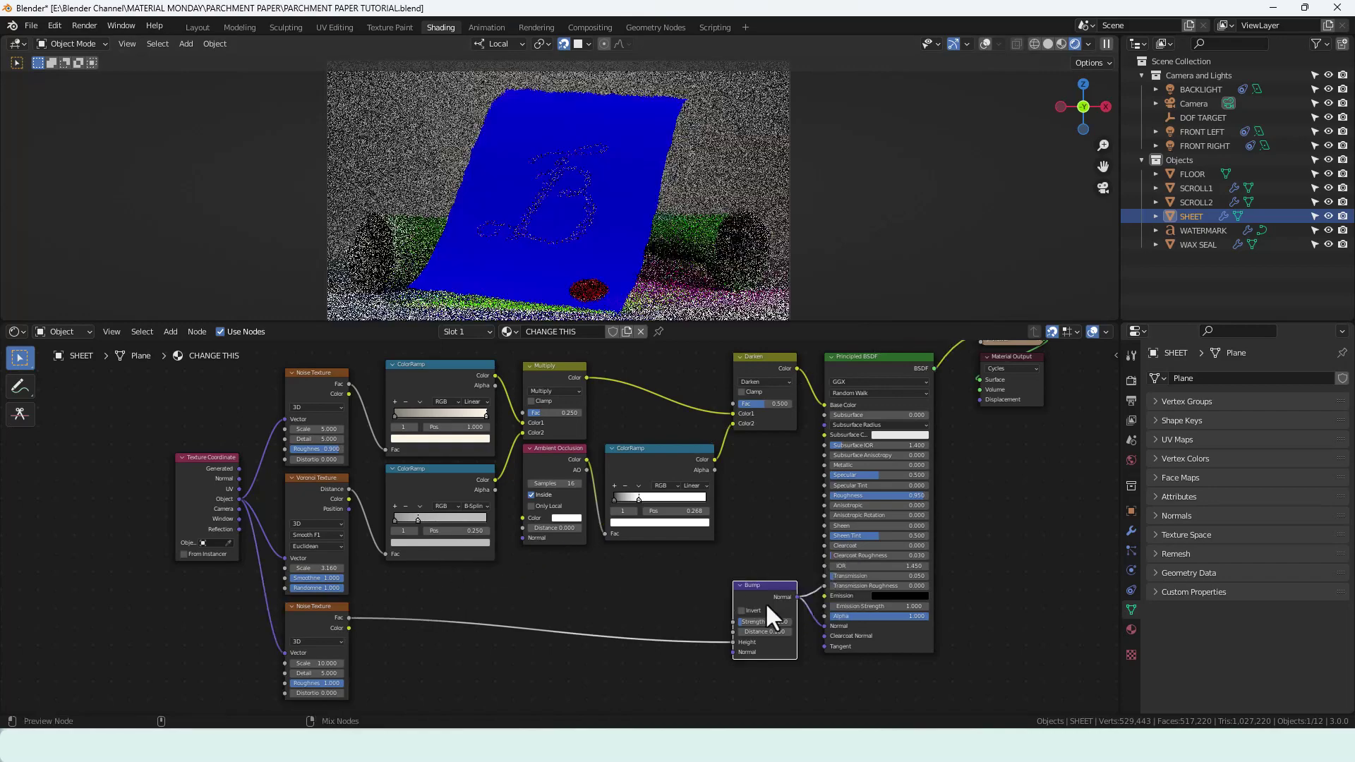
scroll(599, 281, "up", 4)
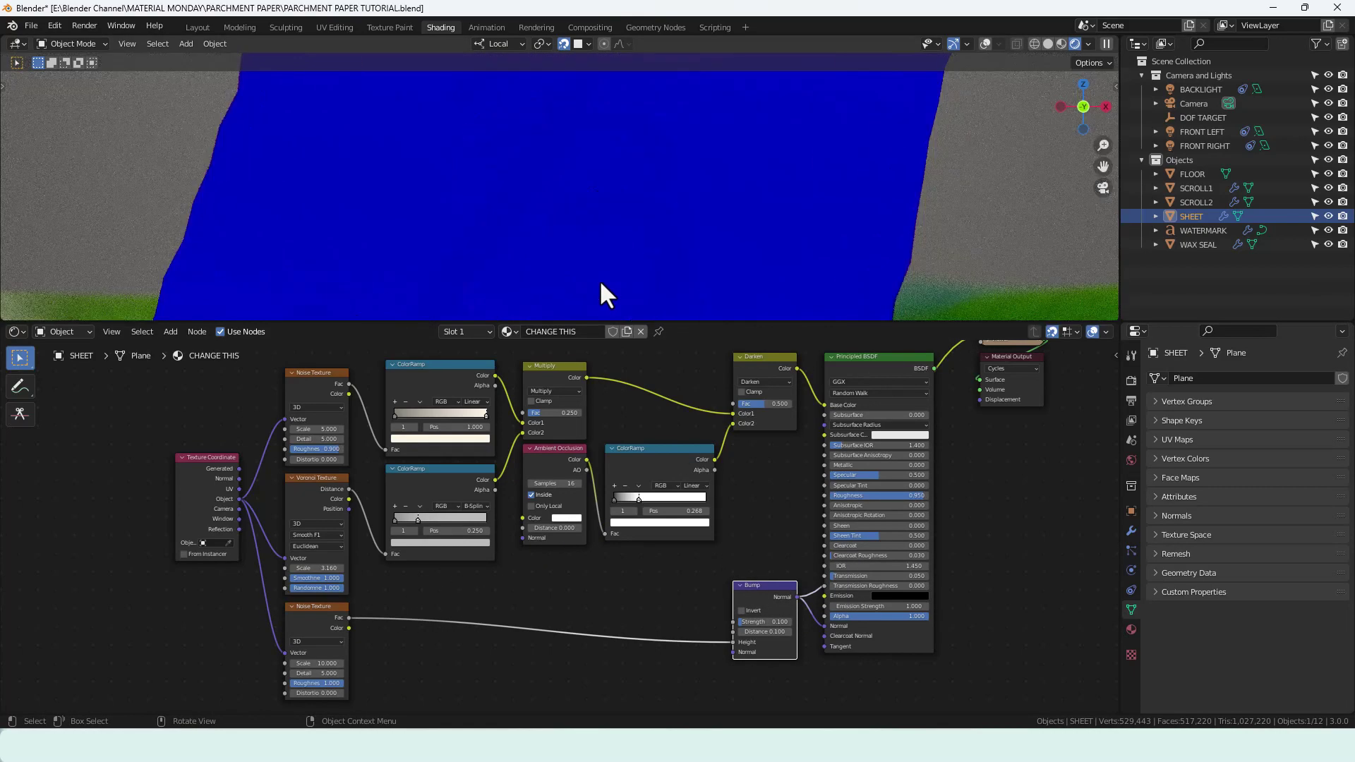
scroll(599, 280, "up", 5)
scroll(598, 277, "up", 2)
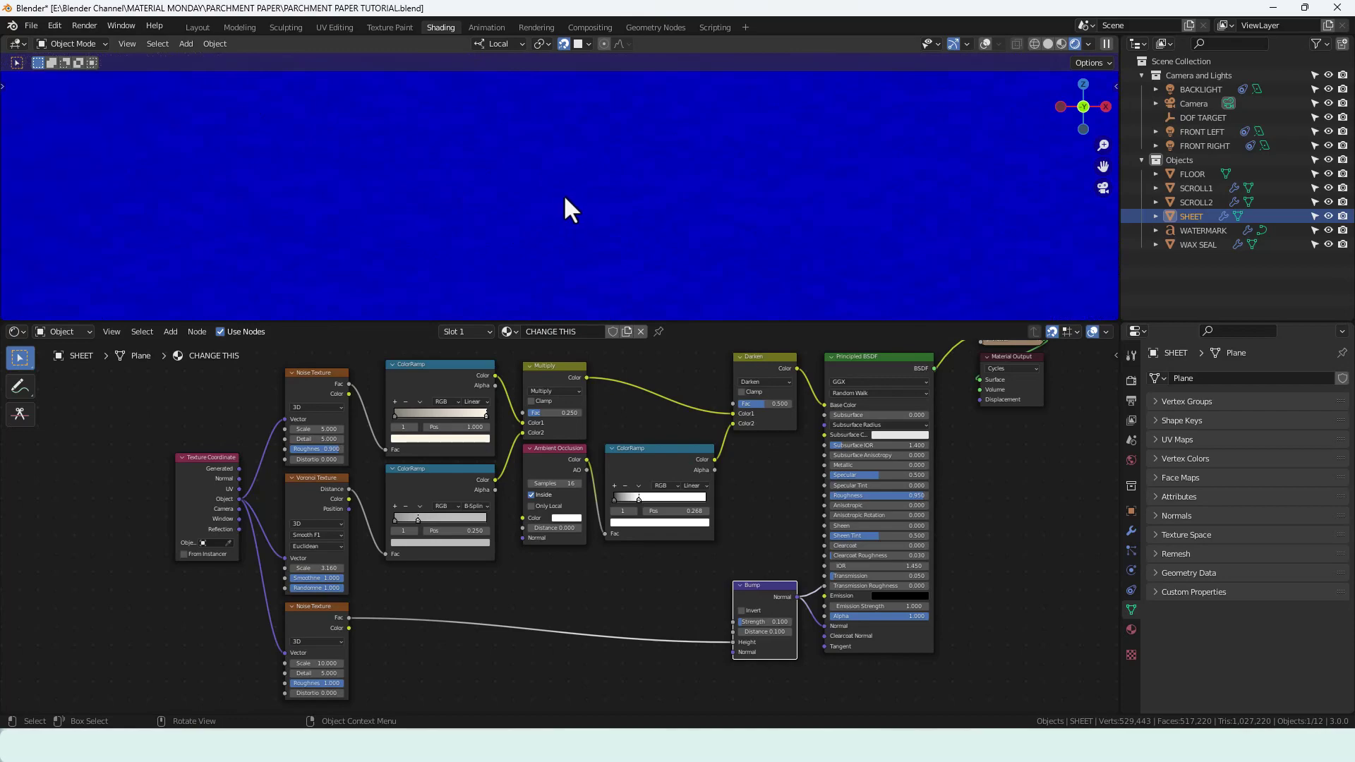
scroll(654, 227, "down", 10)
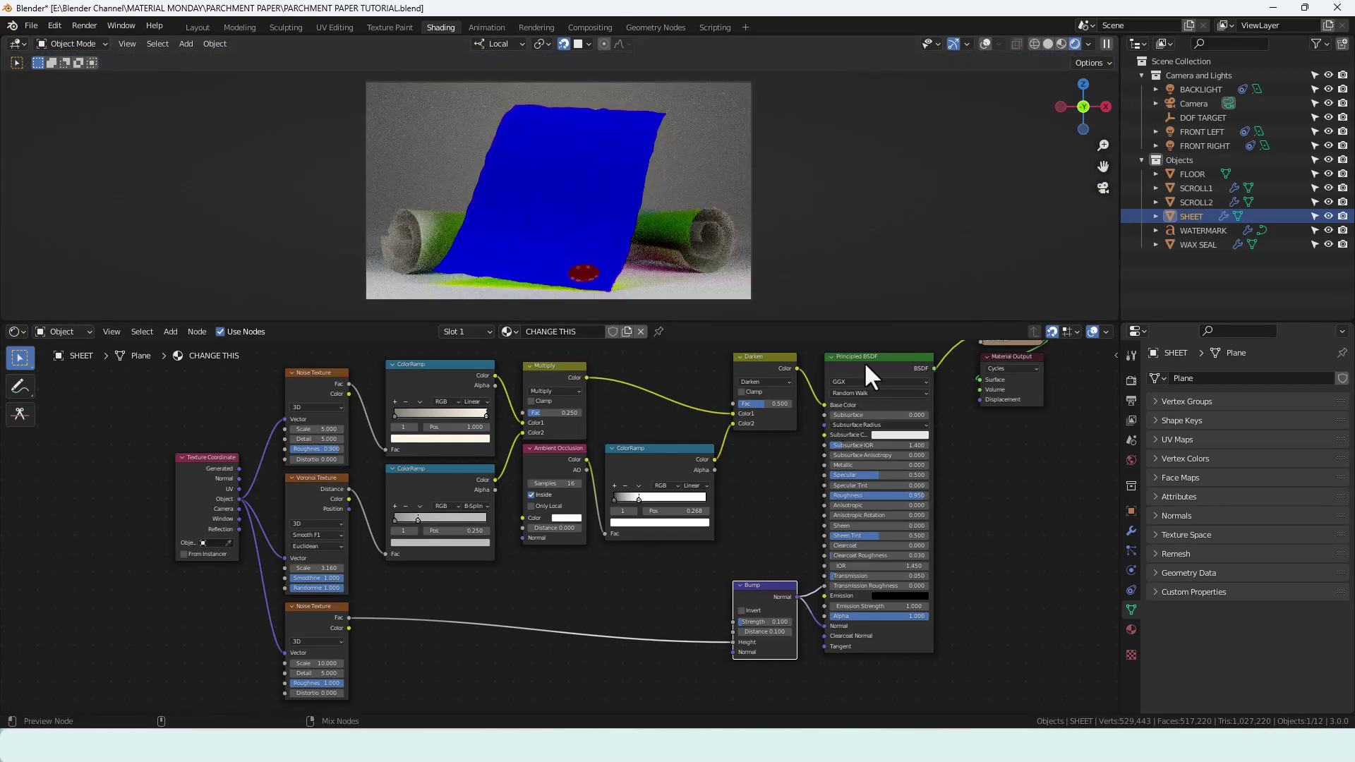
left_click(864, 361, "ctrl+shift")
left_click(637, 590)
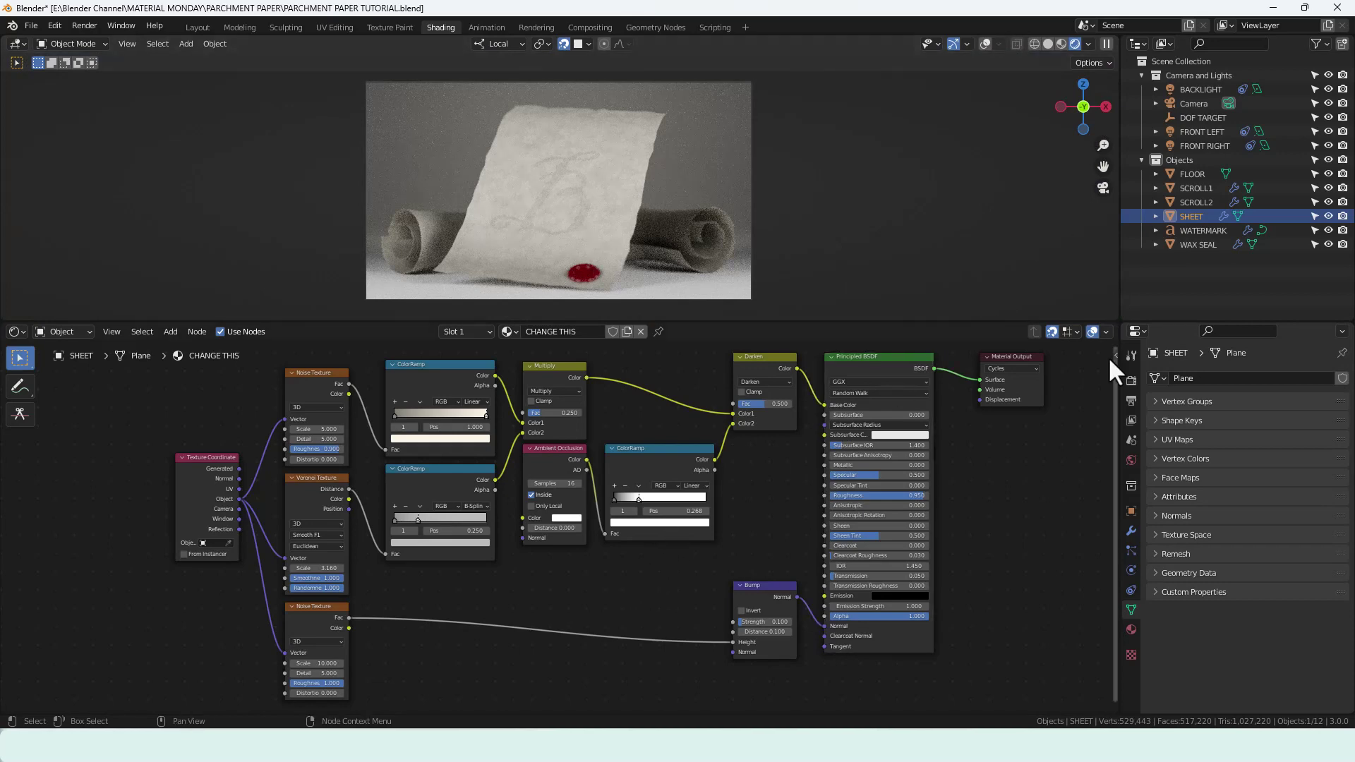
- In Render Properties Color Management, switch Look to None, then back to High Contrast
left_click(1131, 378)
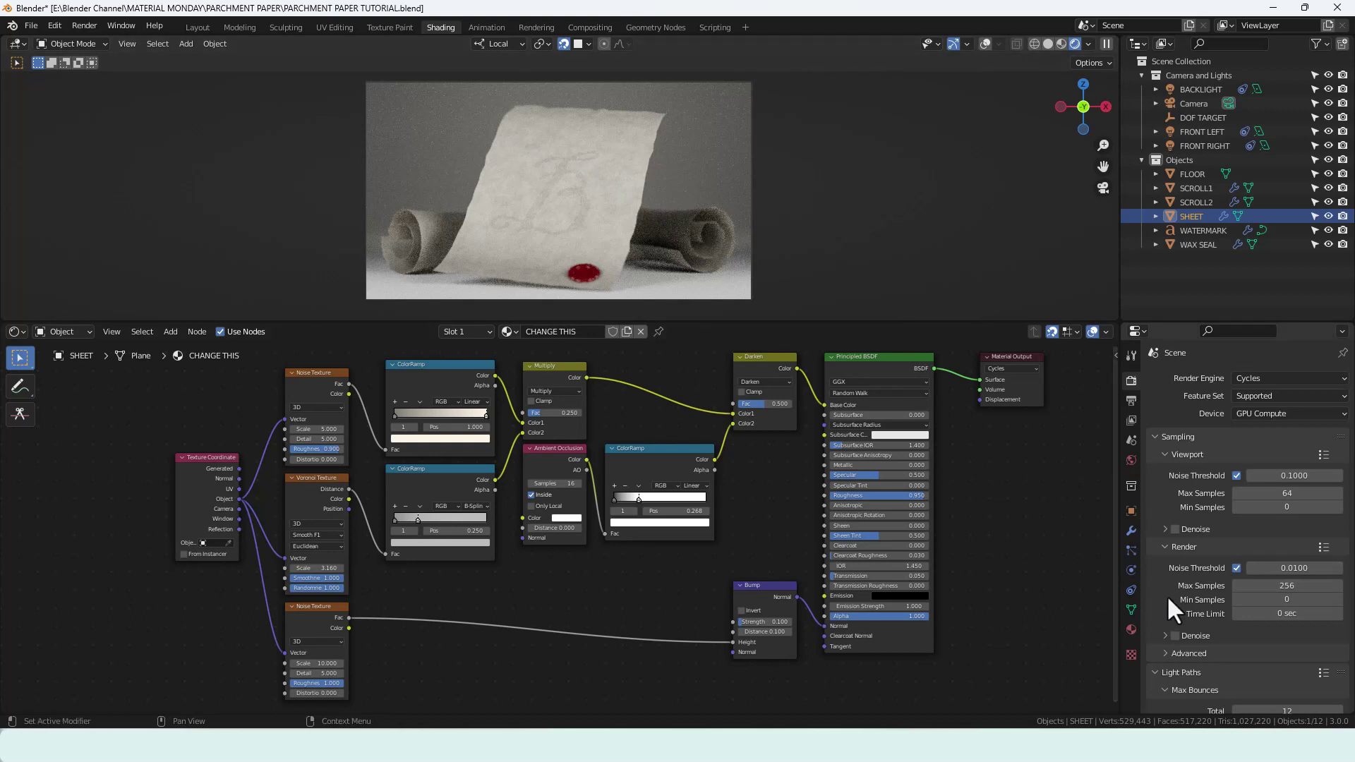
scroll(1180, 604, "down", 12)
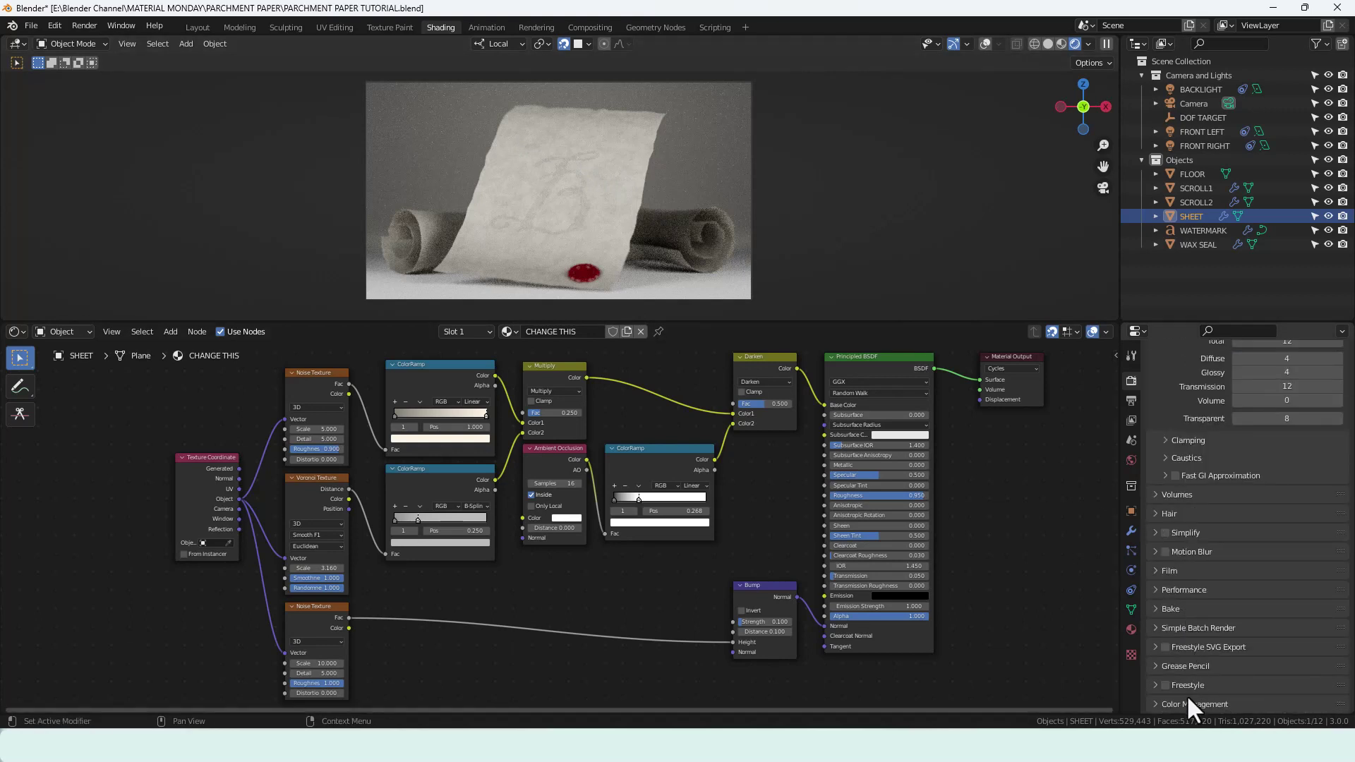
left_click(1189, 703)
scroll(1221, 645, "down", 4)
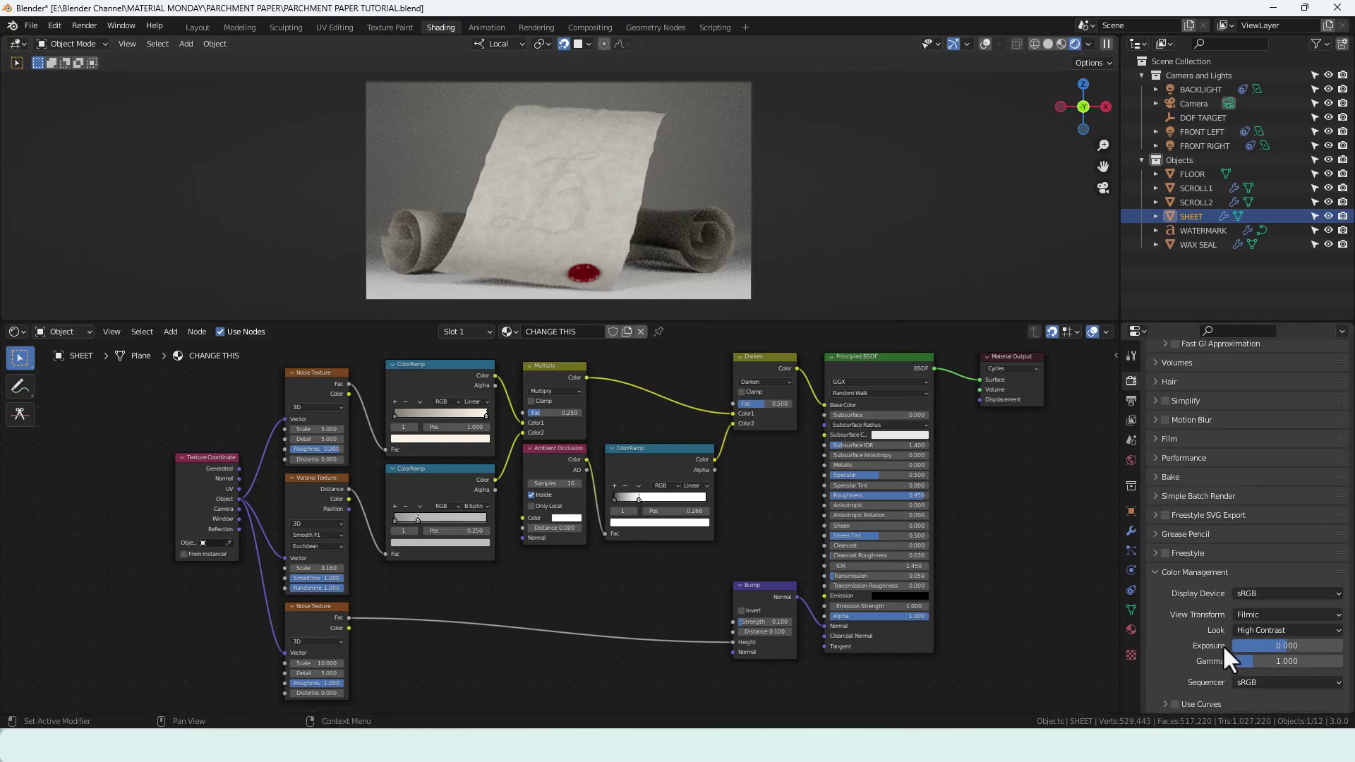
left_click(1270, 630)
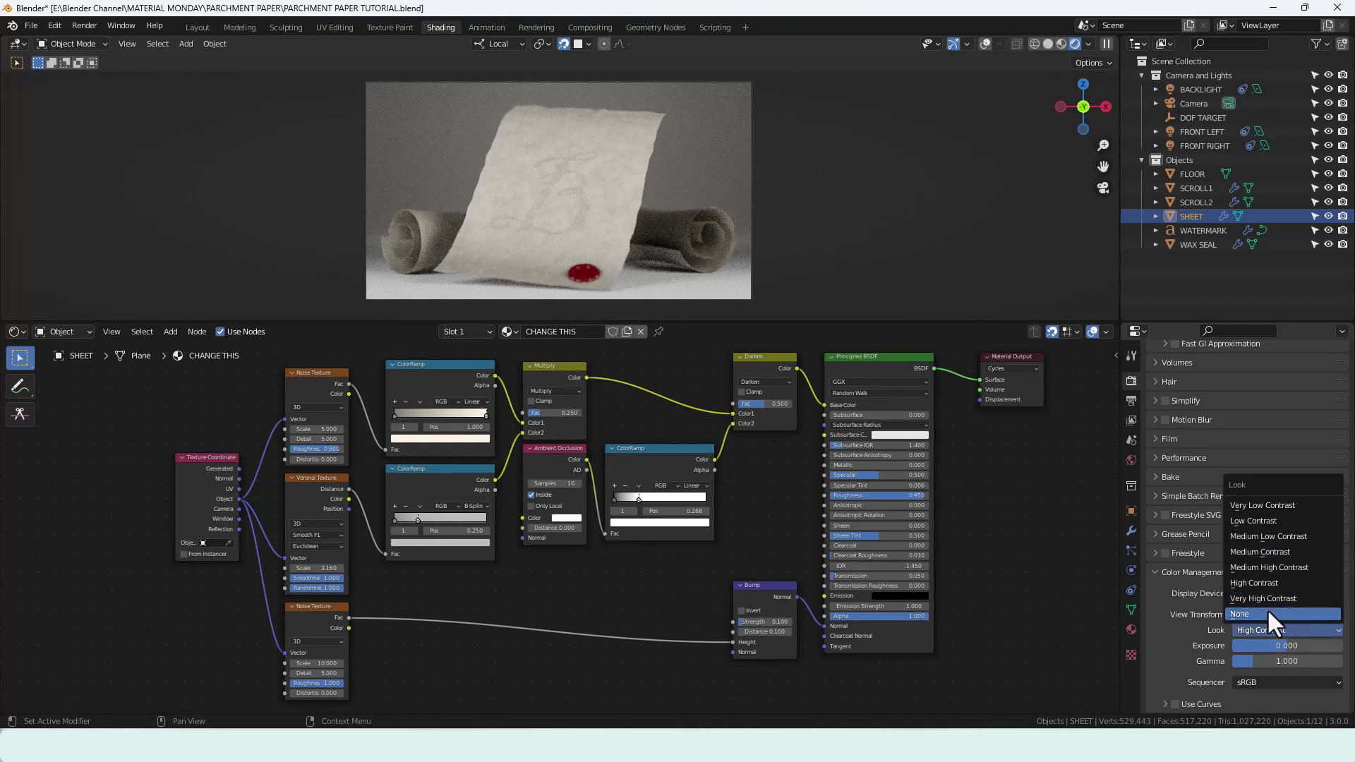
left_click(1266, 612)
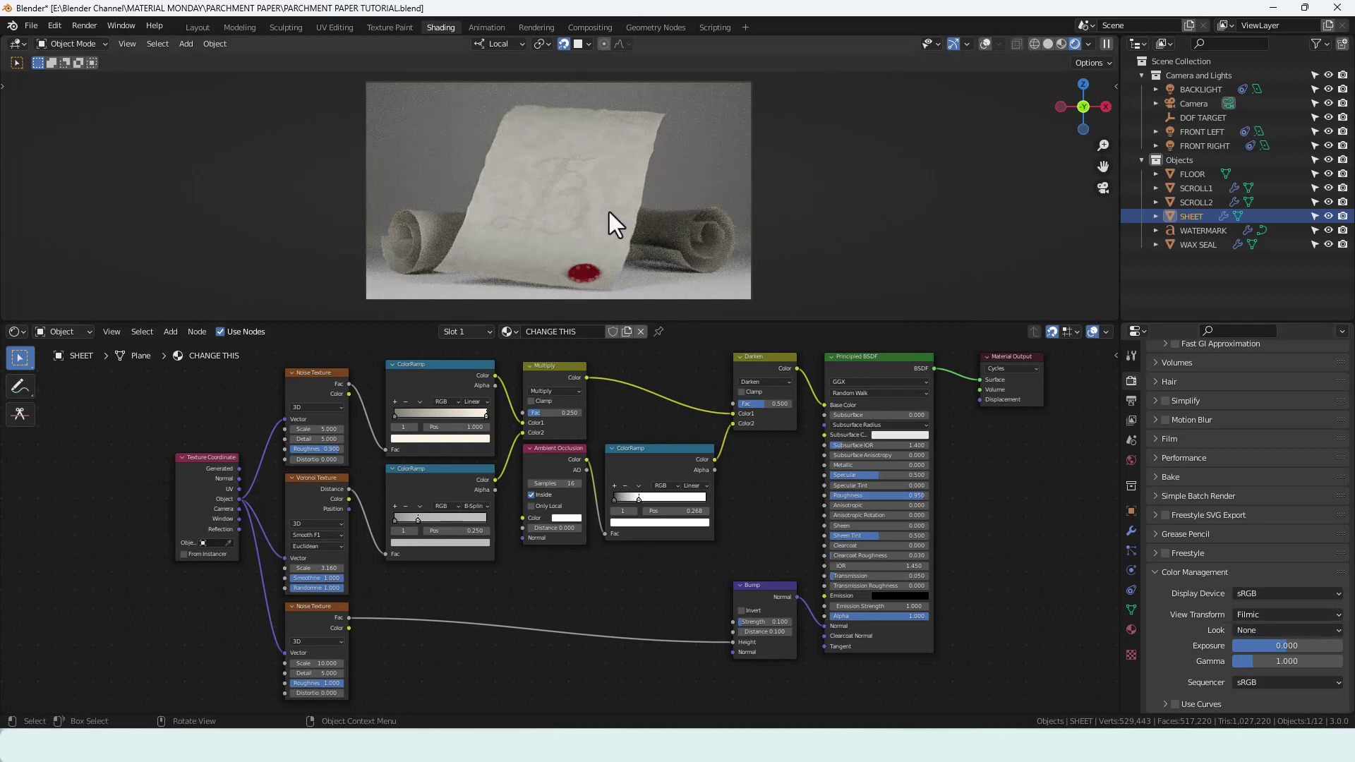
left_click(1286, 631)
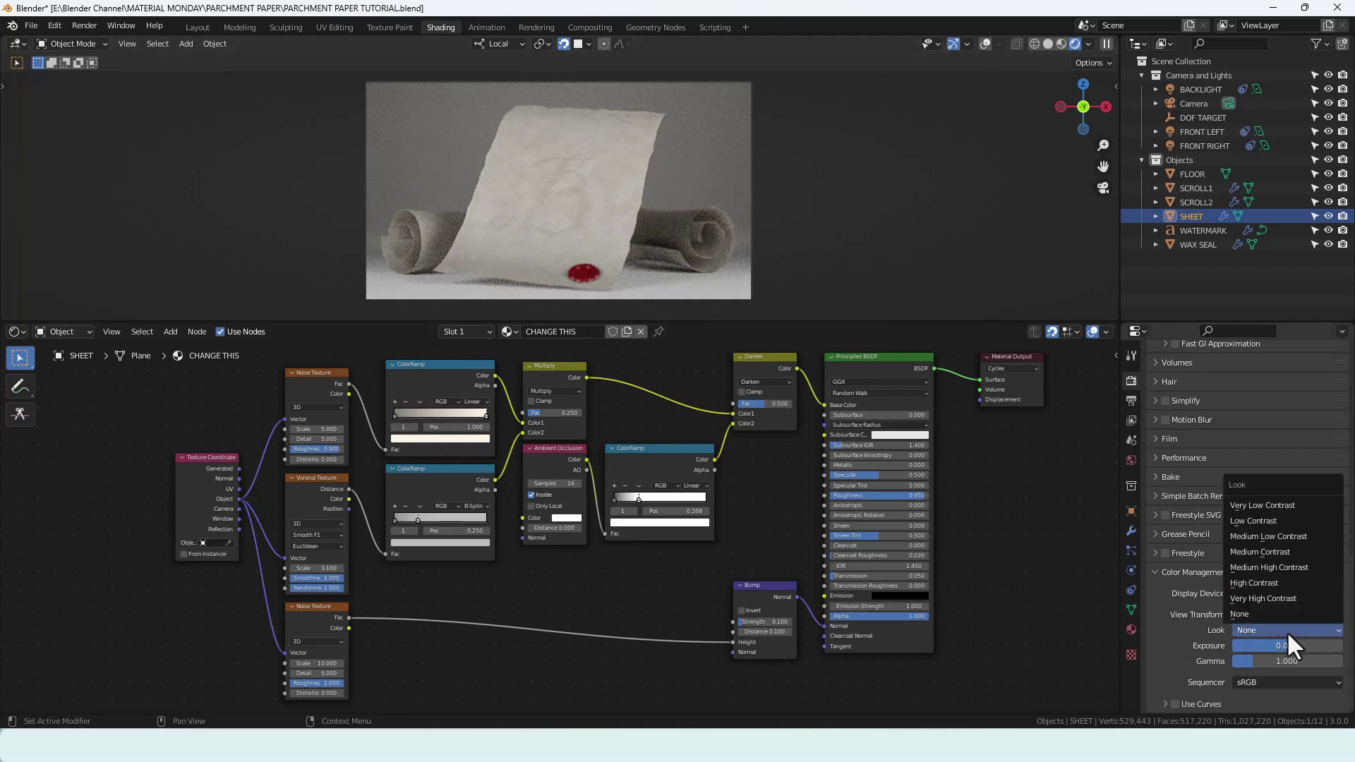
left_click(1272, 584)
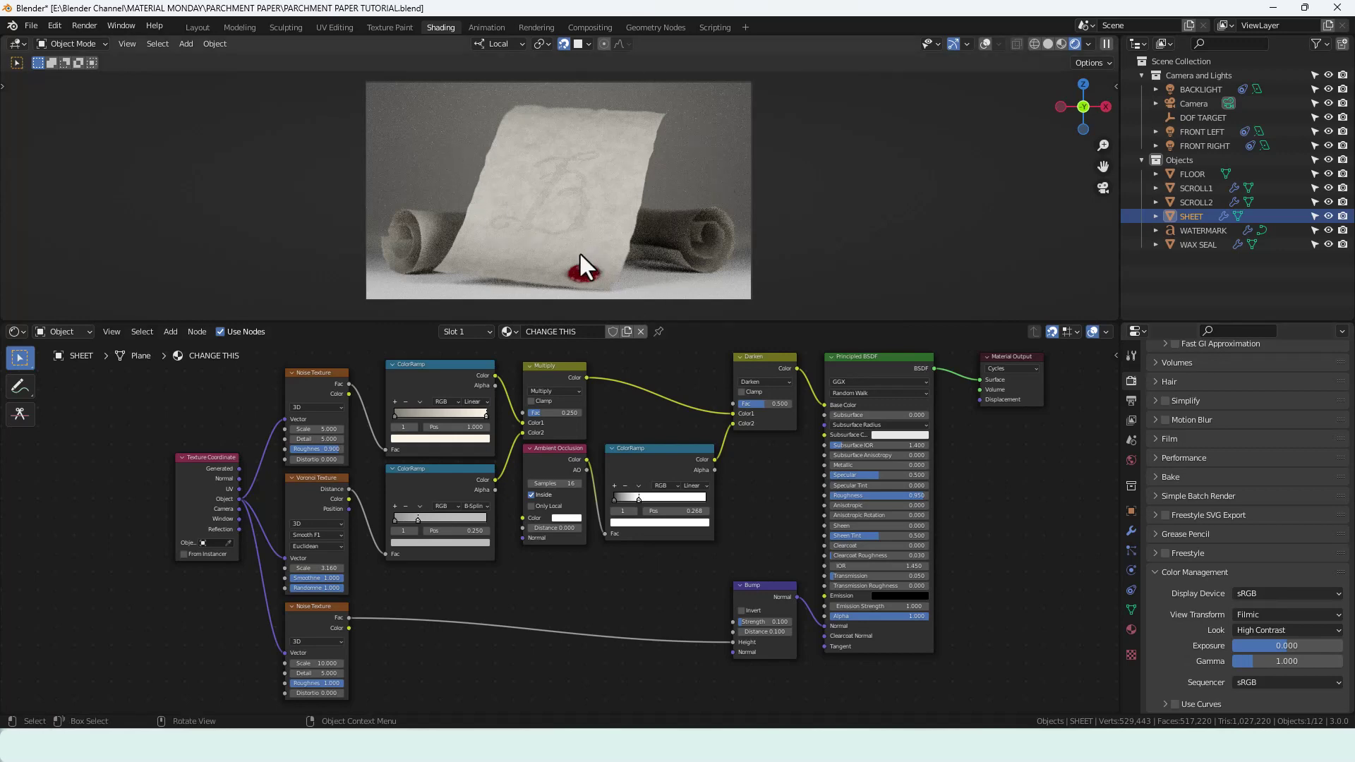
left_click(89, 25)
- Run Render Image for the final Cycles still of the parchment sheet
left_click(96, 40)
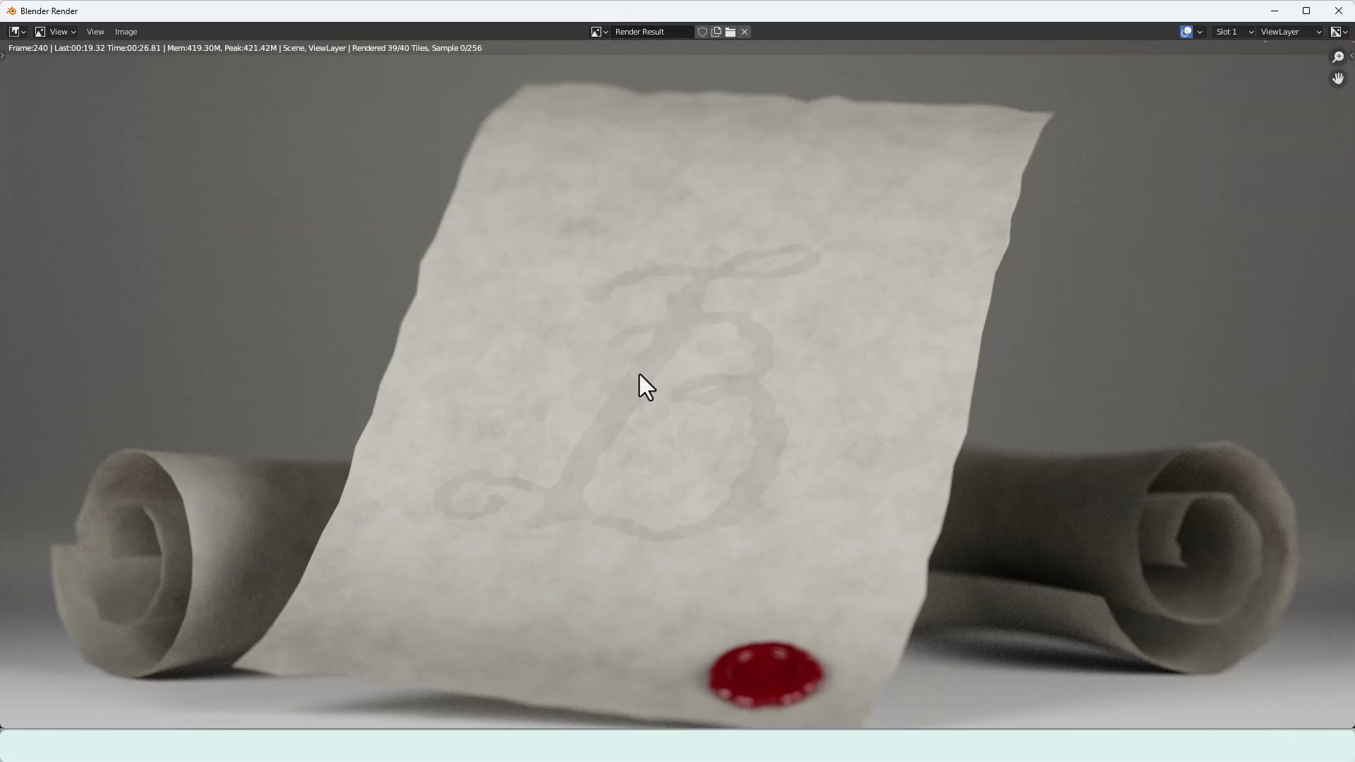
scroll(640, 374, "down", 1)
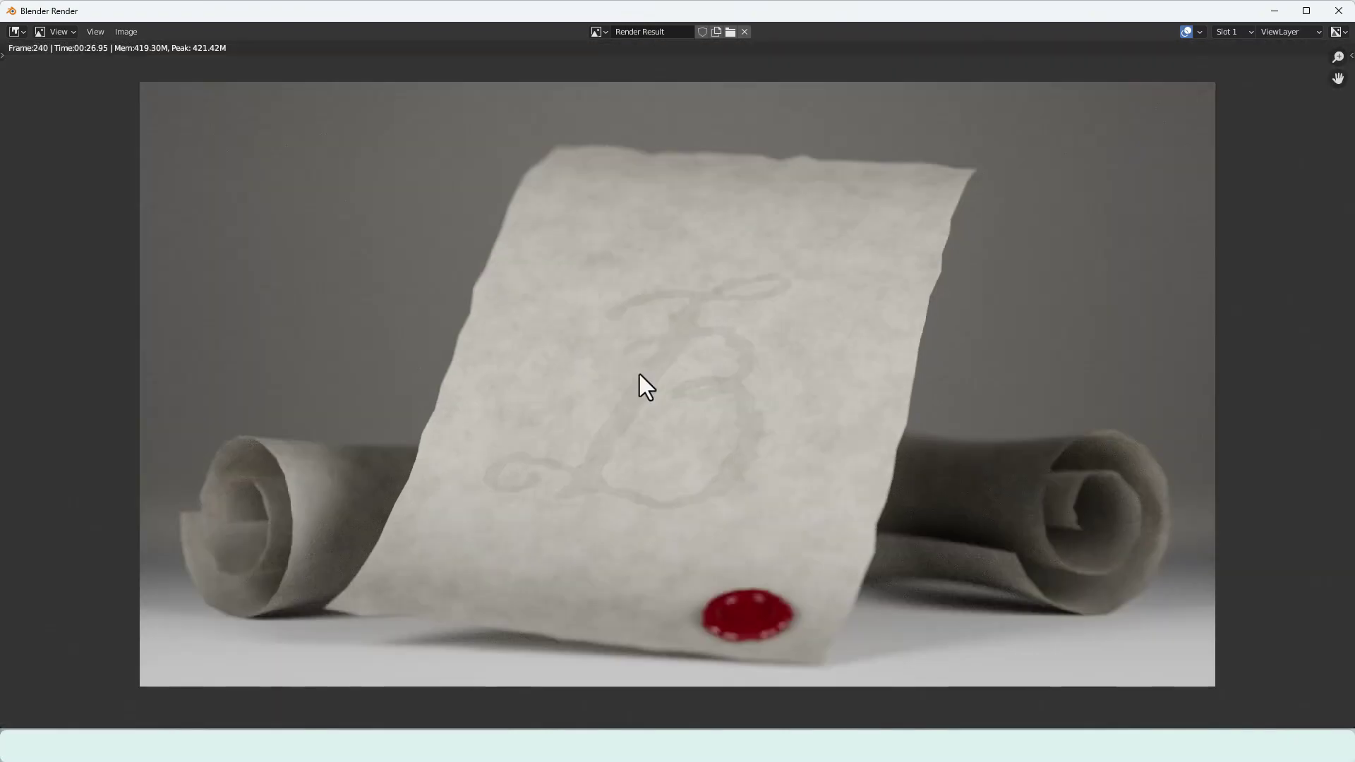